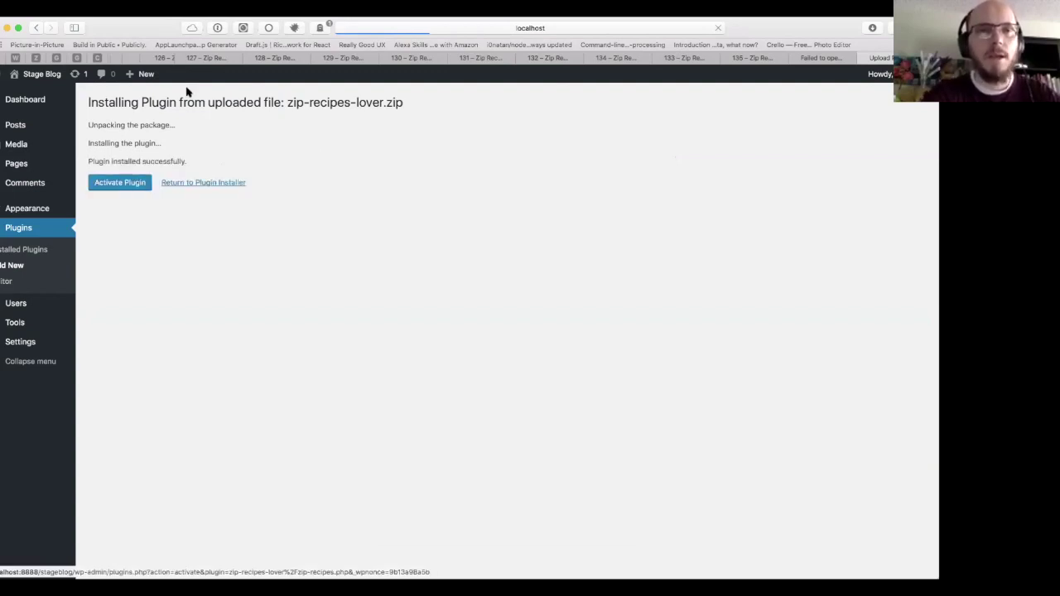
Step: Activate Zip Recipes Lover and go to its Automatic Nutrition page, ready to enter the email
left_click(128, 182)
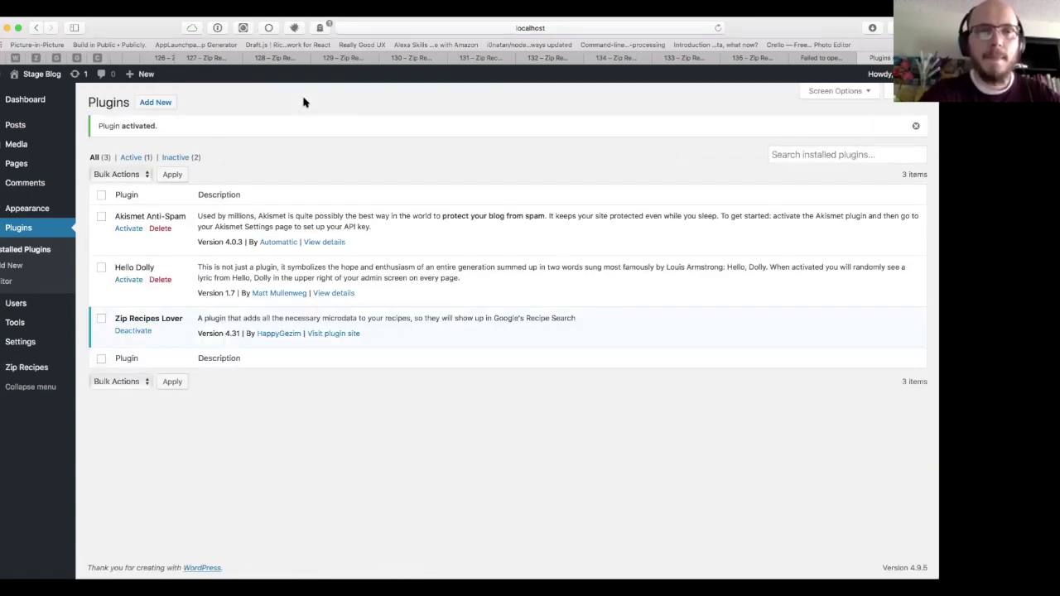
mouse_move(33, 367)
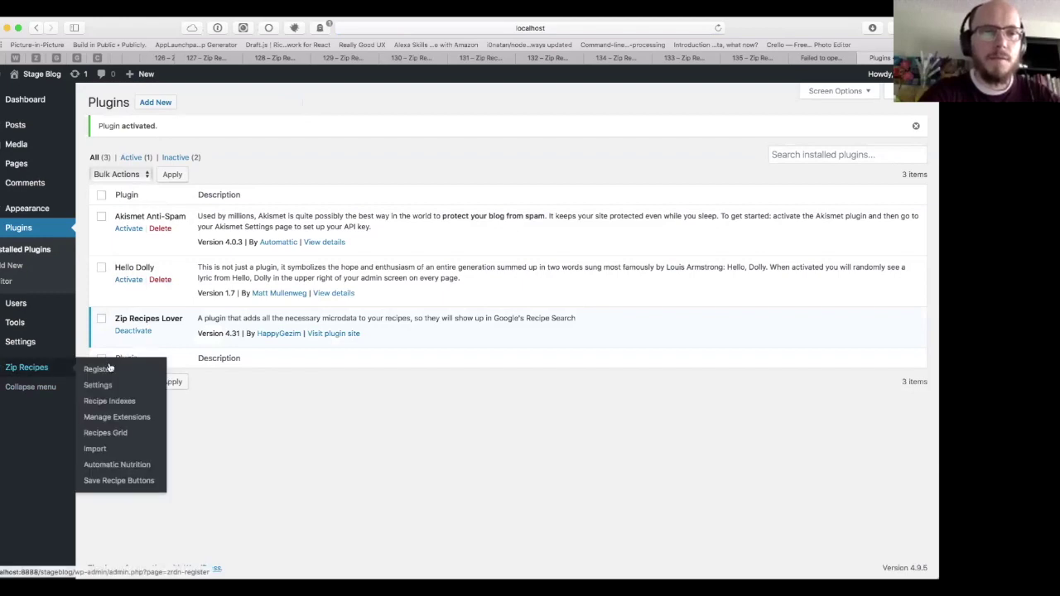
left_click(140, 465)
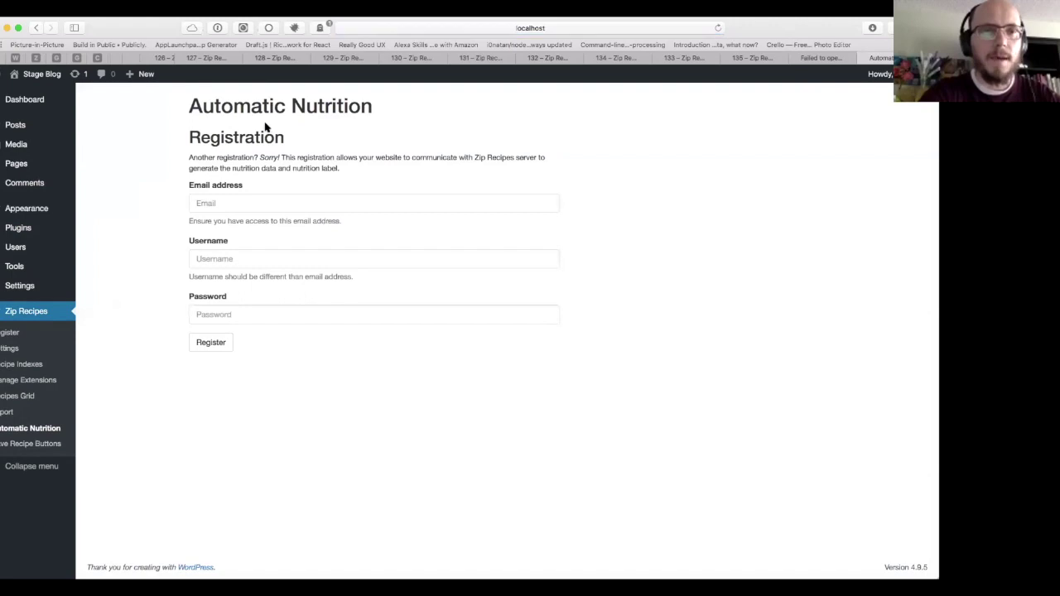
left_click(323, 205)
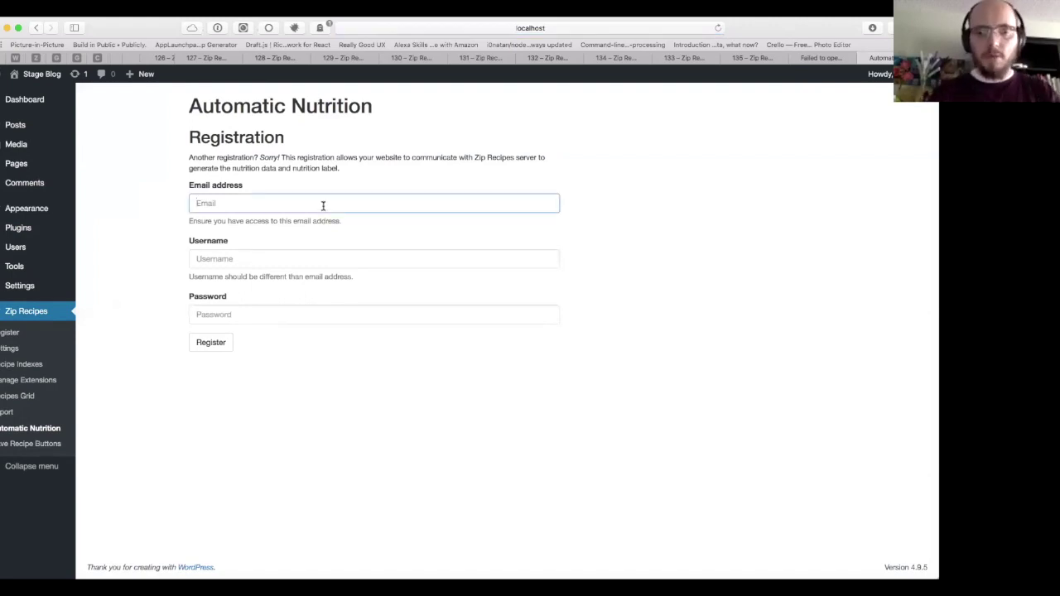
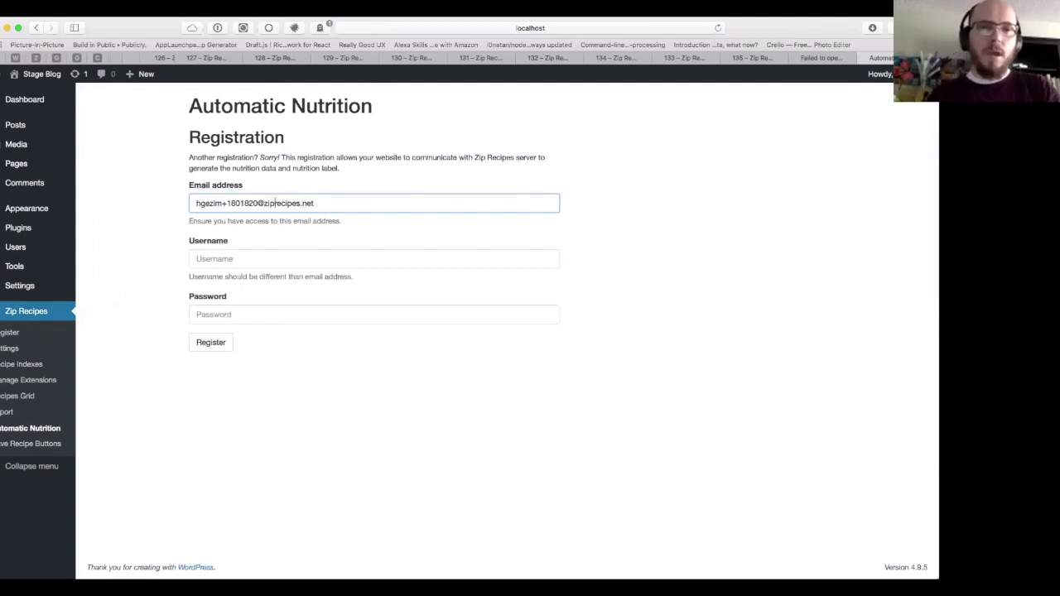
Step: Register with an email address, its name part as username, and an account password
left_click_drag(259, 203, 197, 203)
key("super+c")
key("Tab")
key("super+v")
key("Tab")
type("password")
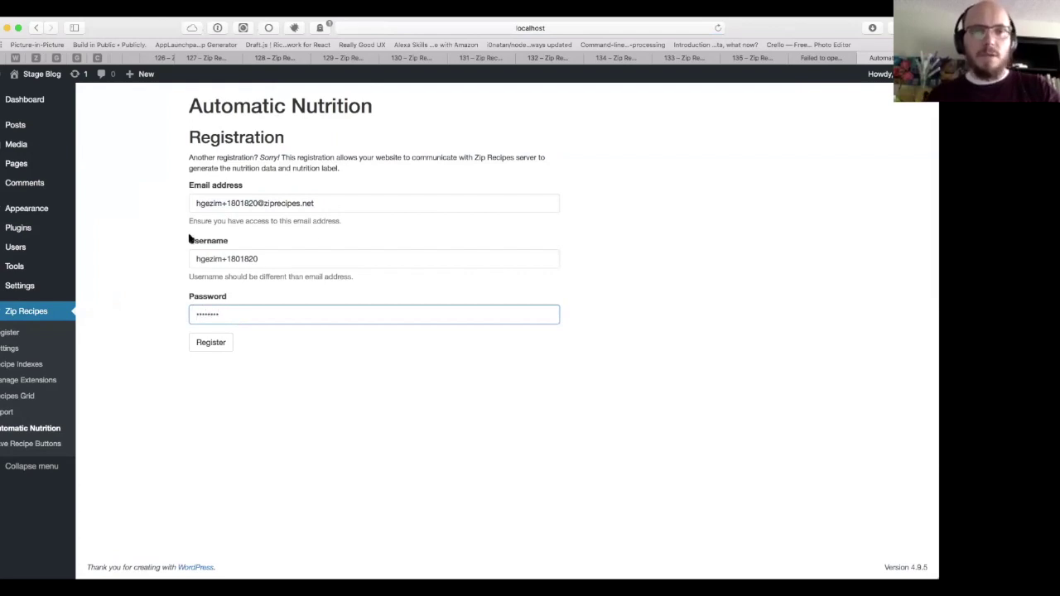
left_click(206, 346)
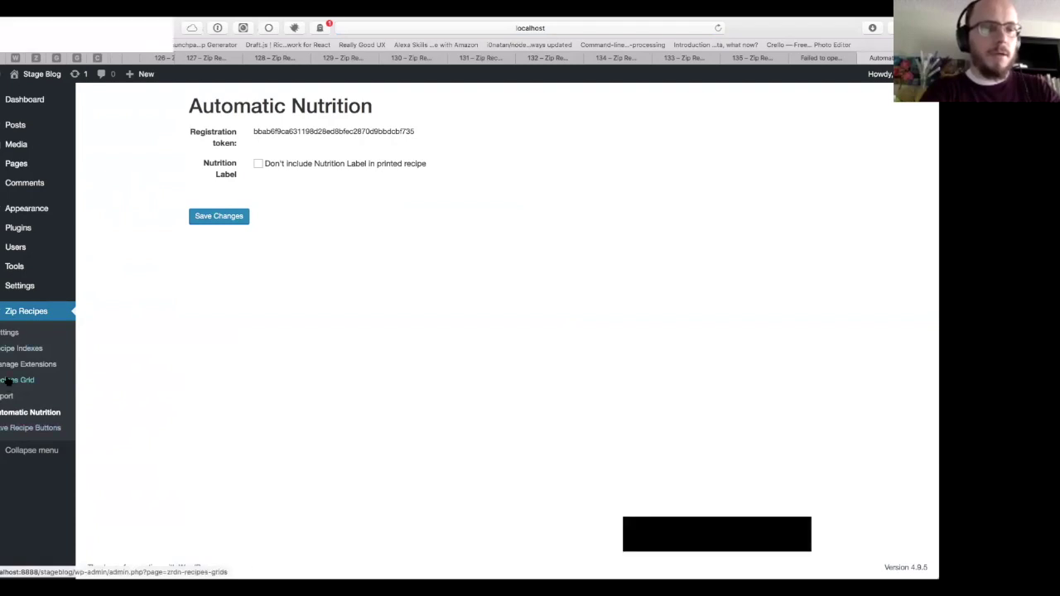
Step: Create a draft post titled 'Roasted Fennel with Rosemary and Parmesan' and open the Zip Recipes form
mouse_move(137, 142)
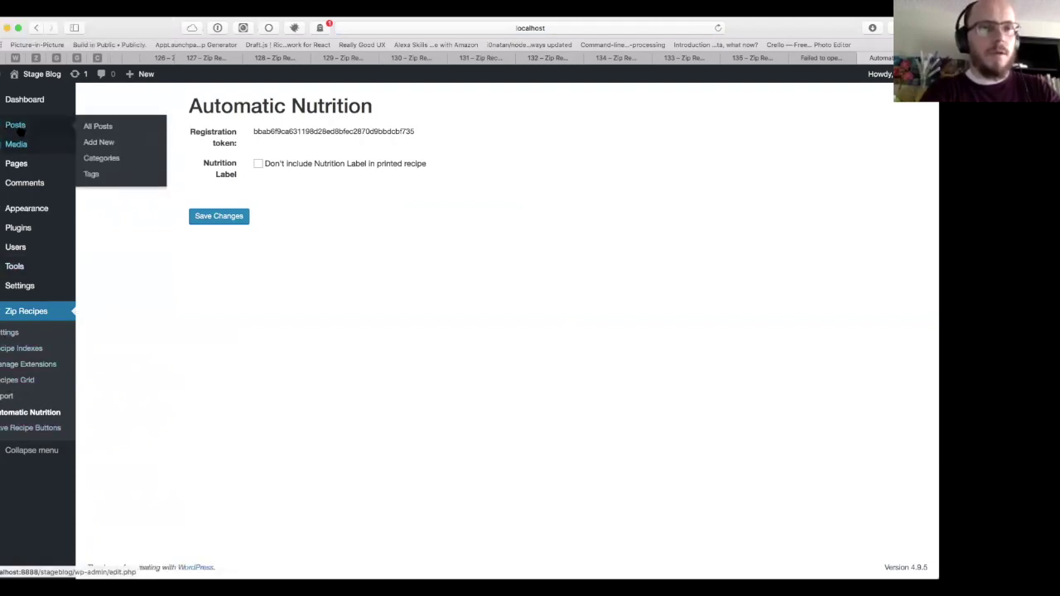
left_click(34, 126)
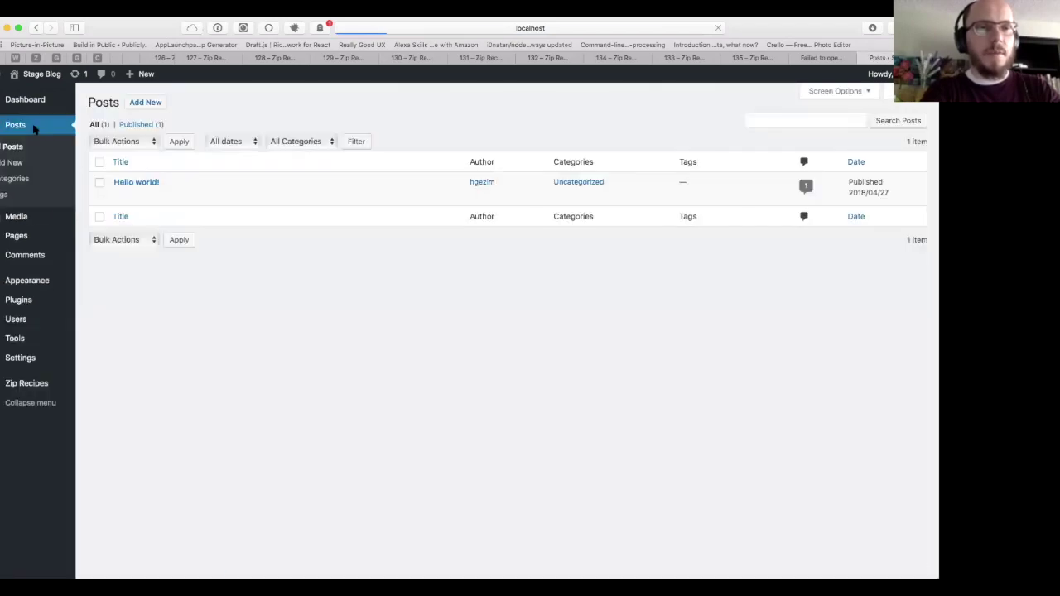
left_click(155, 107)
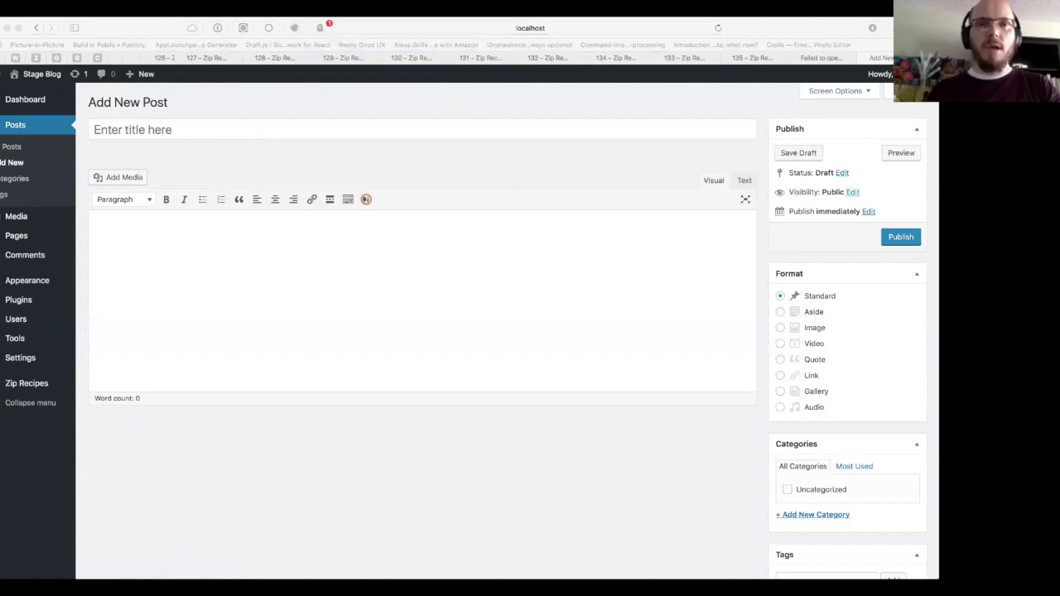
left_click(456, 105)
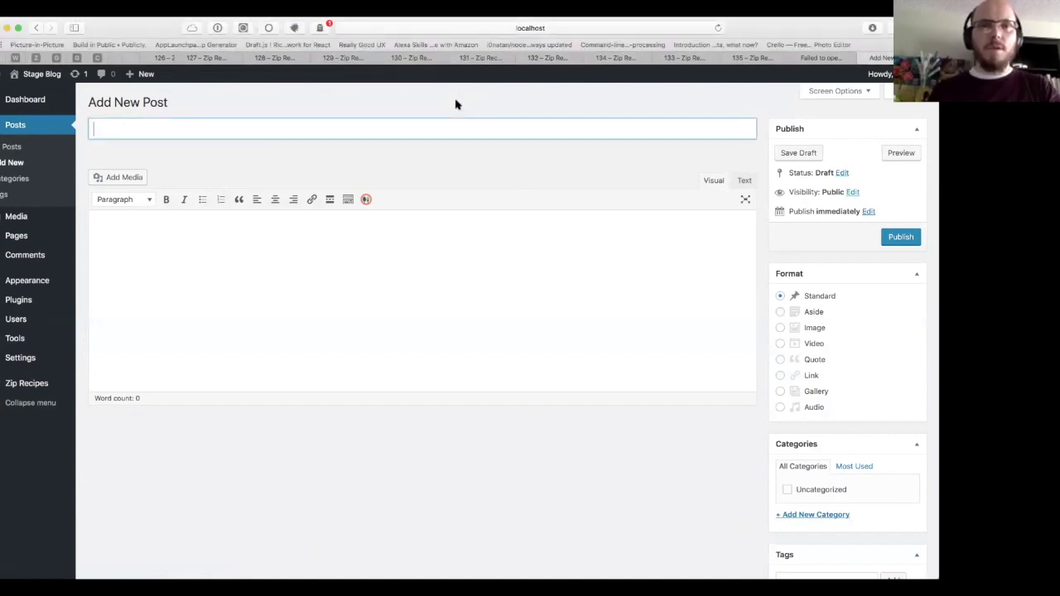
key("super+v")
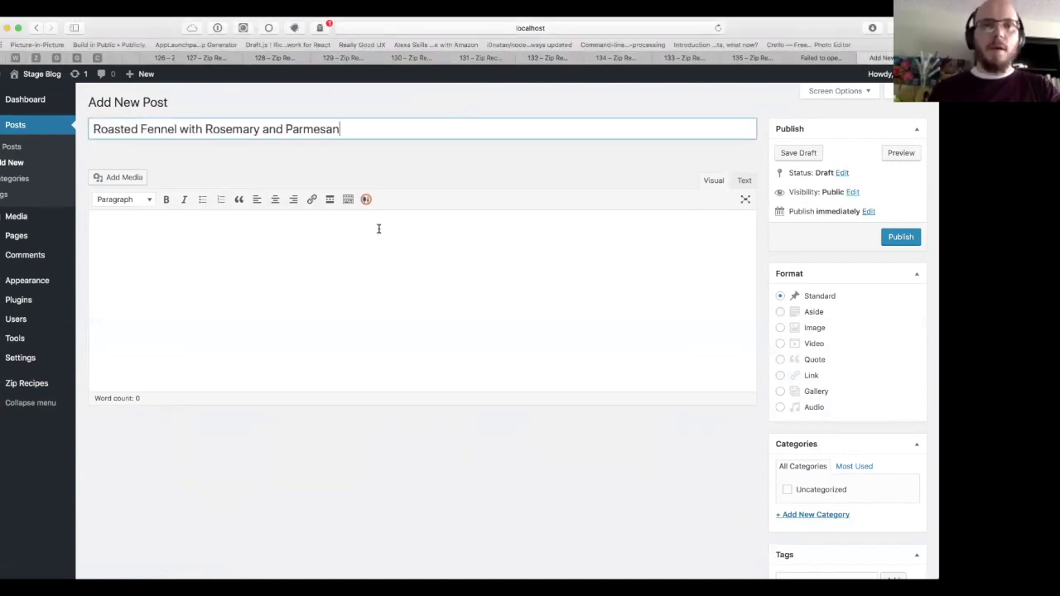
left_click(379, 233)
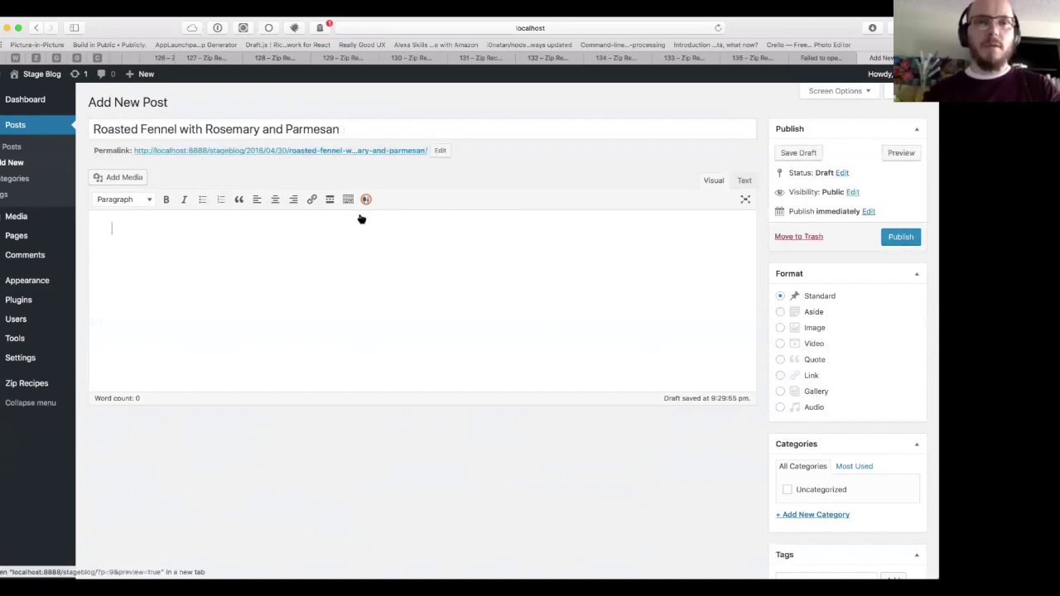
left_click(366, 200)
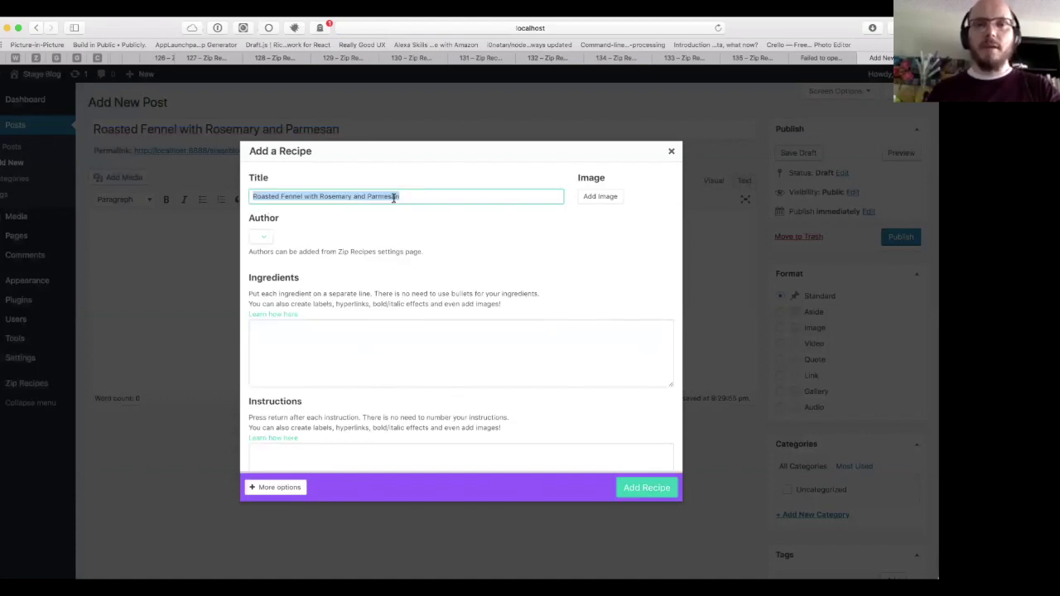
Step: Upload roasted-fennel.jpg to the Media Library and select it as the recipe image
left_click(604, 204)
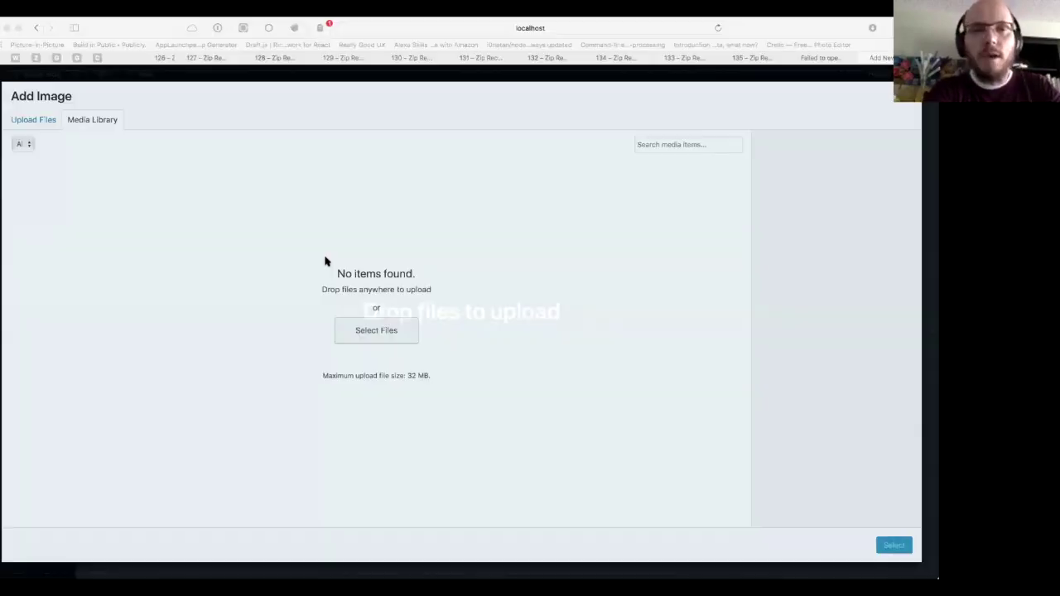
left_click_drag(323, 260, 795, 360)
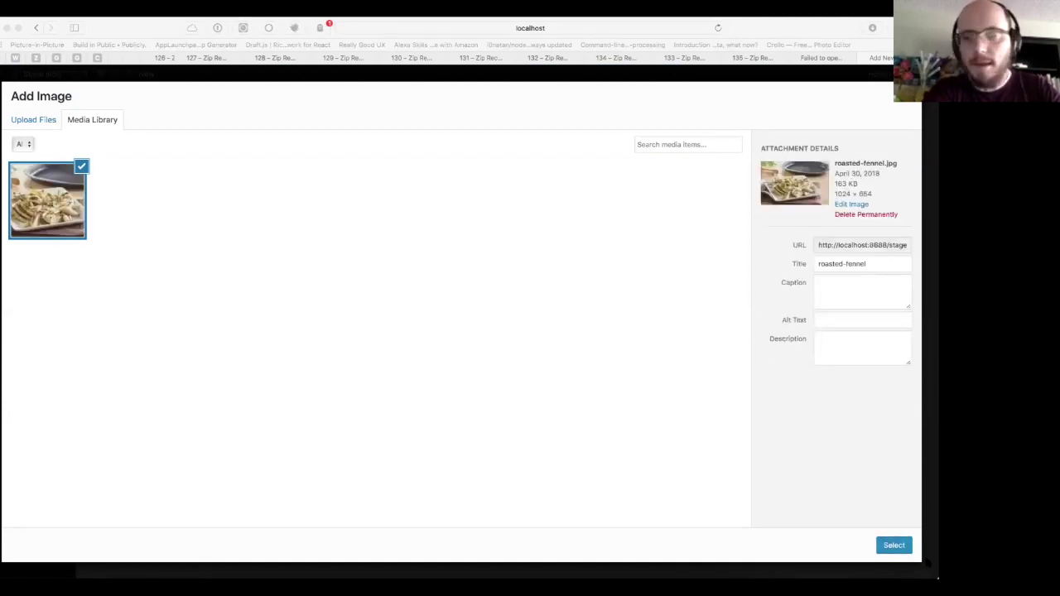
left_click(897, 547)
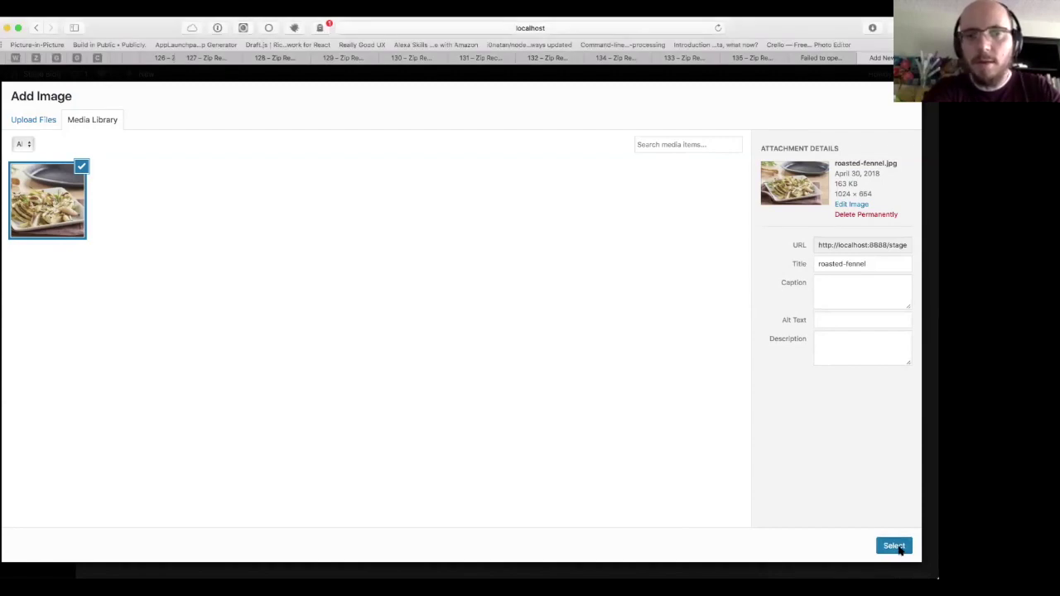
scroll(469, 274, "down", 1)
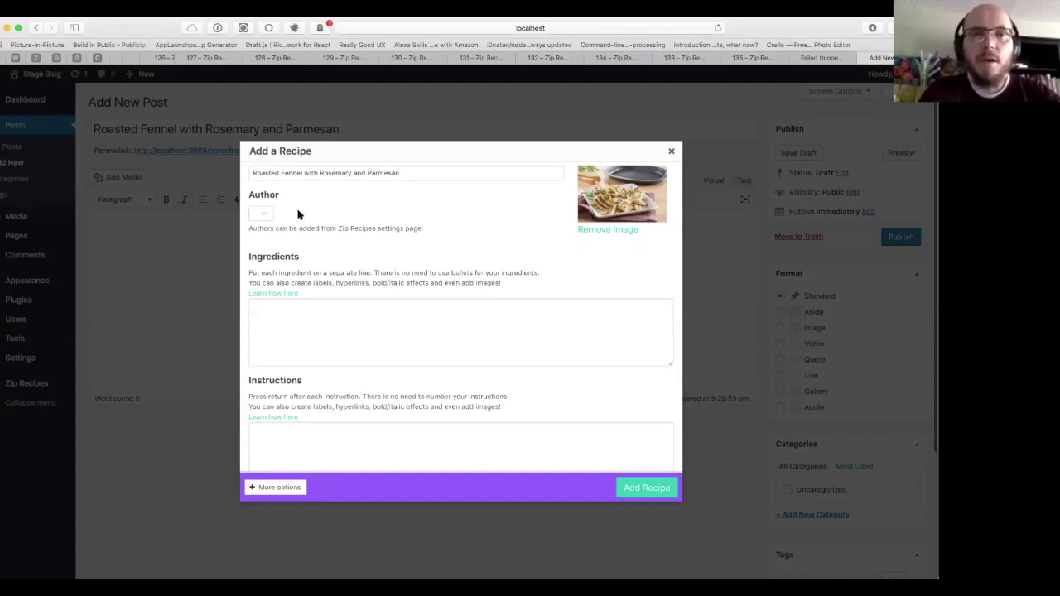
Step: Paste the copied ingredient list and cooking instructions into their recipe boxes
scroll(301, 249, "down", 2)
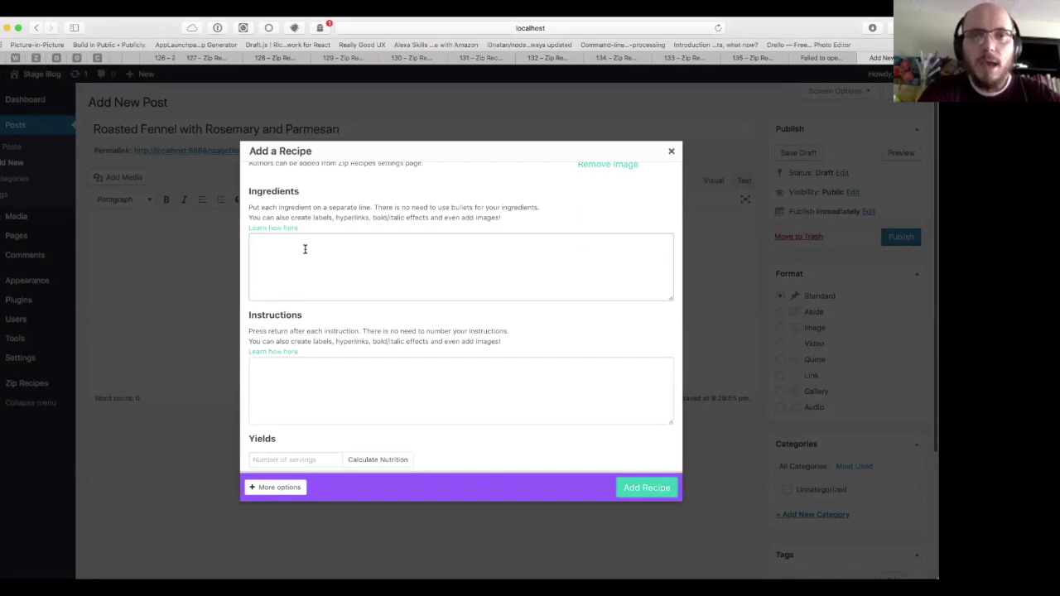
left_click(305, 248)
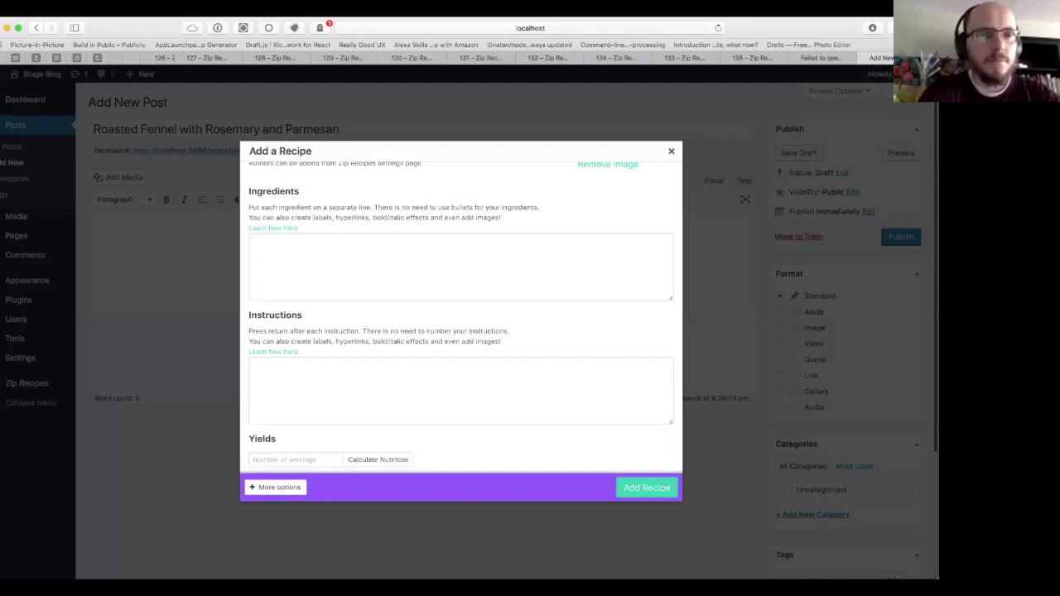
key("super+Tab")
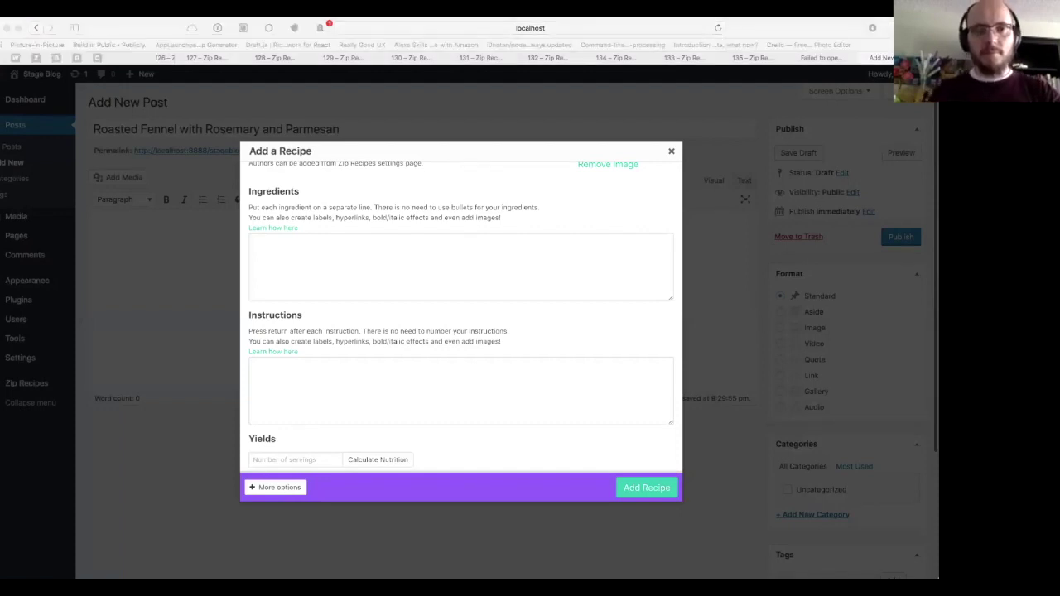
key("super+Tab")
left_click(400, 251)
key("super+v")
key("Tab")
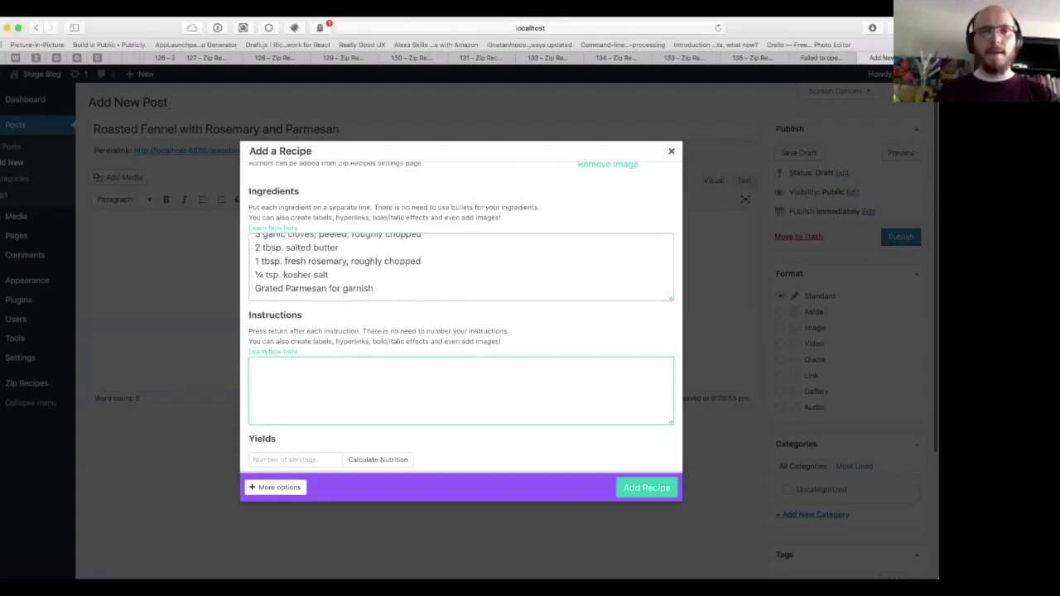
key("super+Tab")
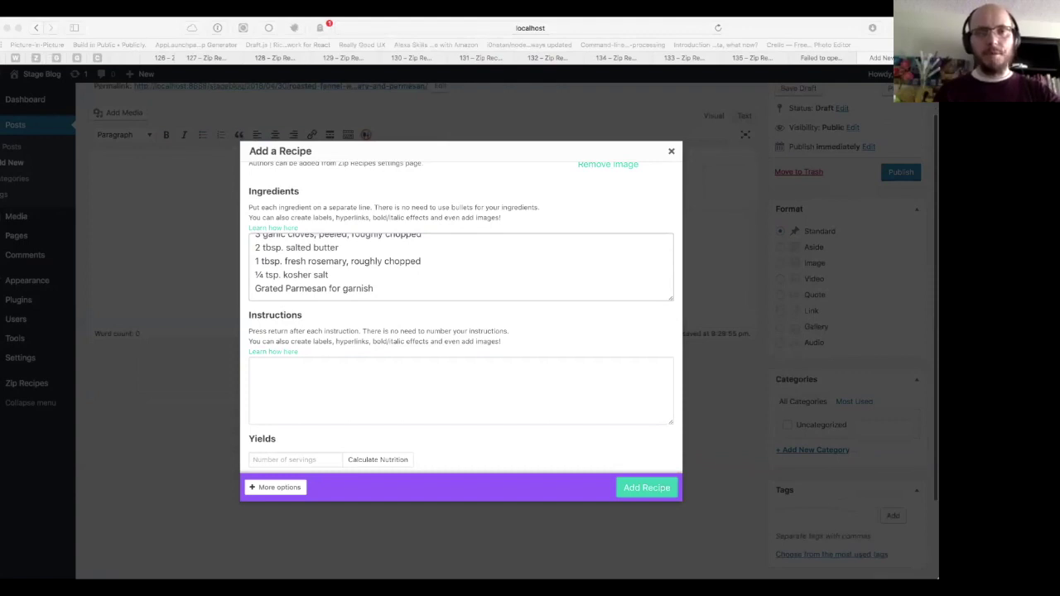
left_click(335, 358)
key("super+v")
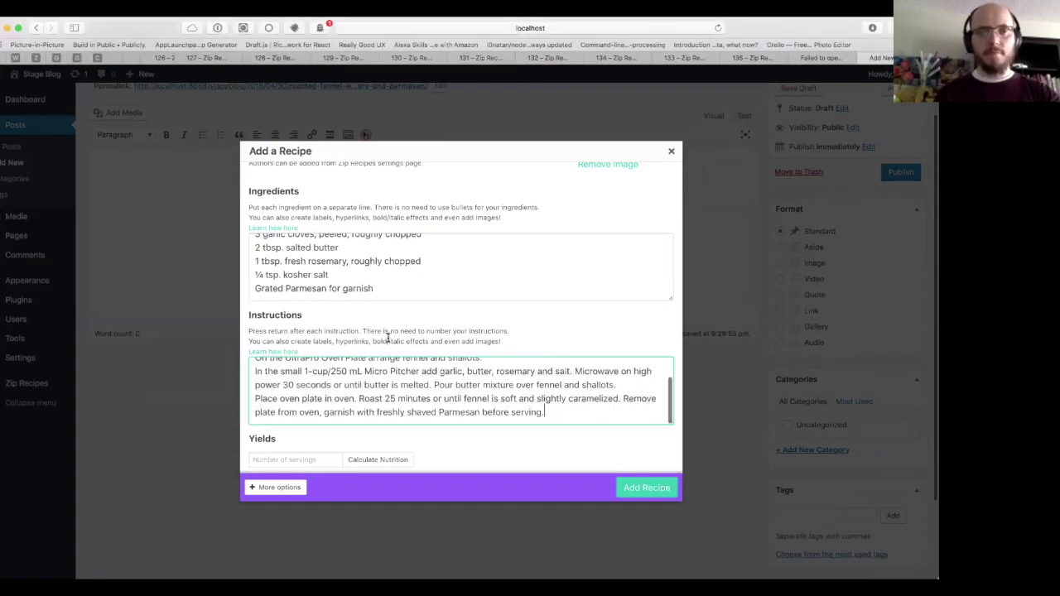
Step: Set the recipe yield to 4 servings
scroll(387, 340, "up", 3)
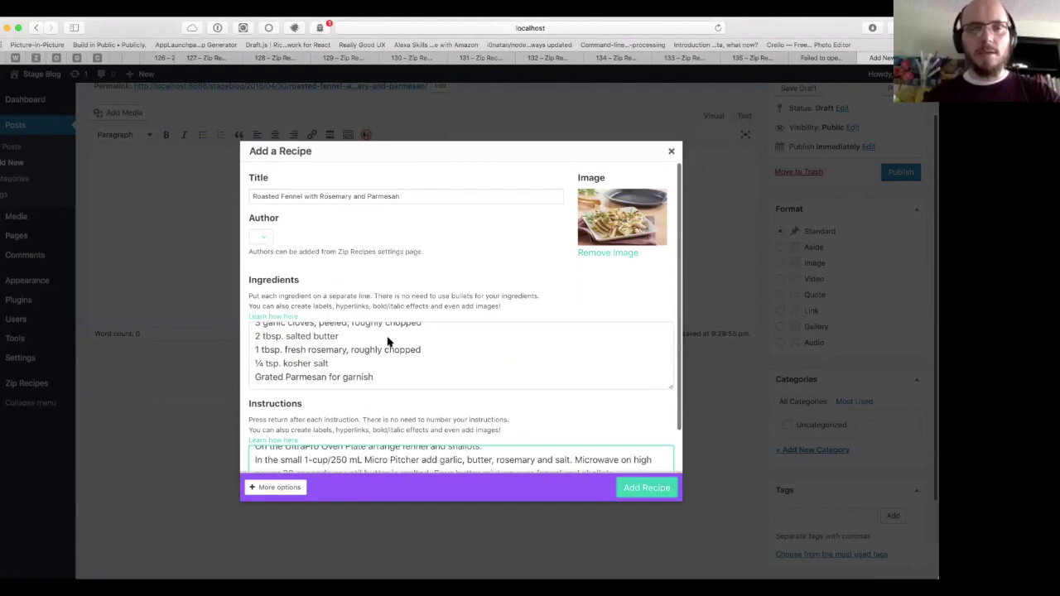
scroll(388, 340, "down", 3)
left_click(318, 459)
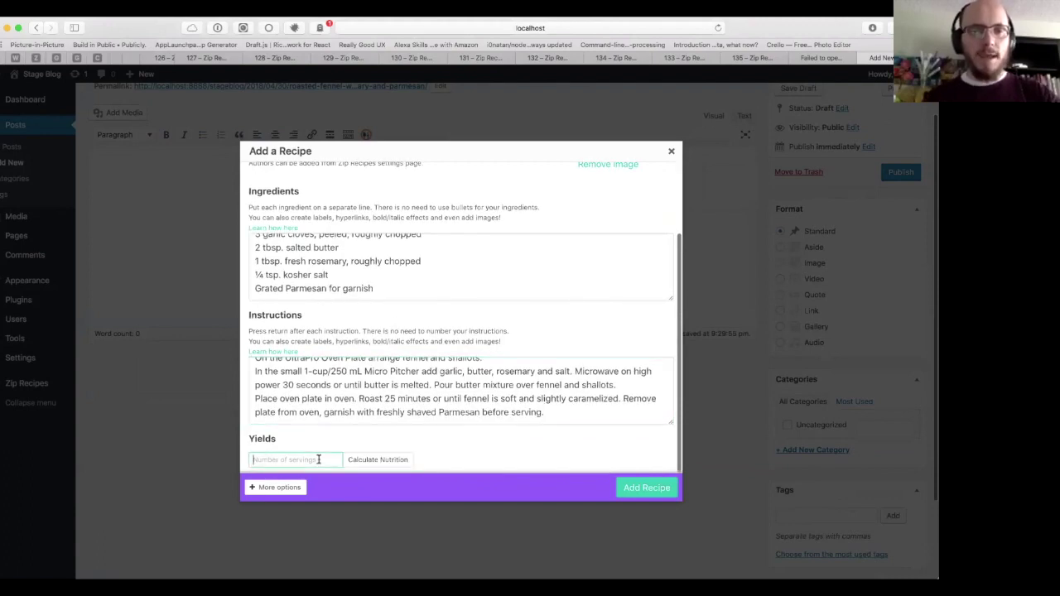
type("4")
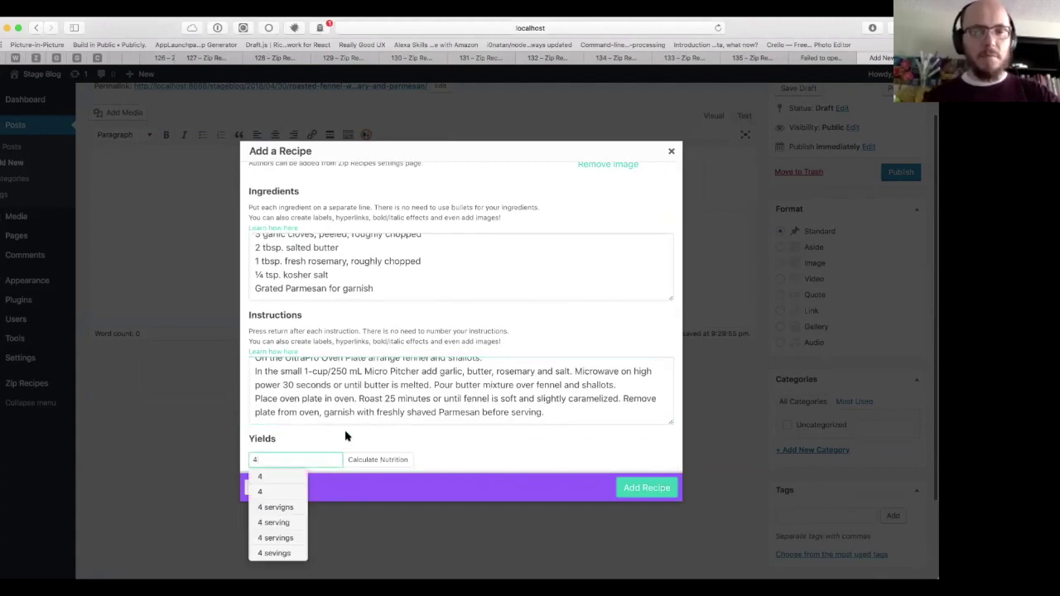
key("Escape")
scroll(346, 437, "down", 1)
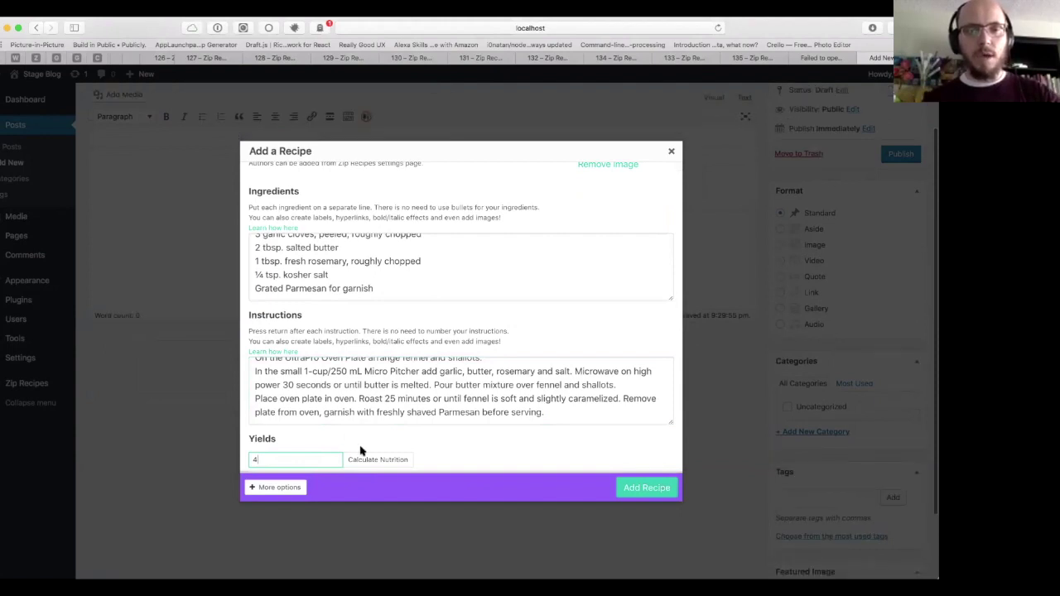
left_click(280, 488)
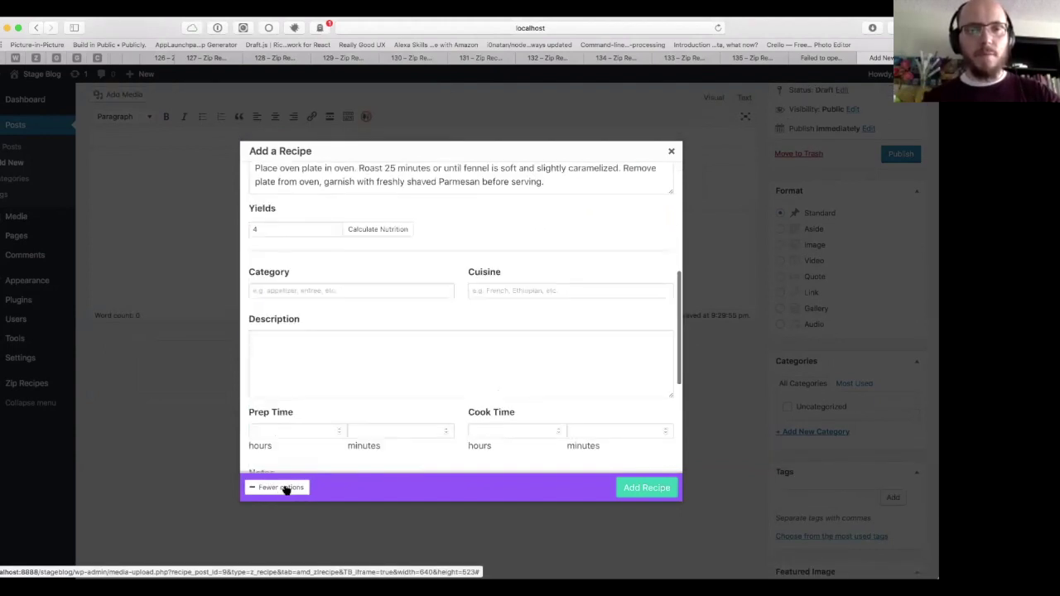
Step: Set category to Entree, cuisine to French, and paste the recipe description
left_click(339, 289)
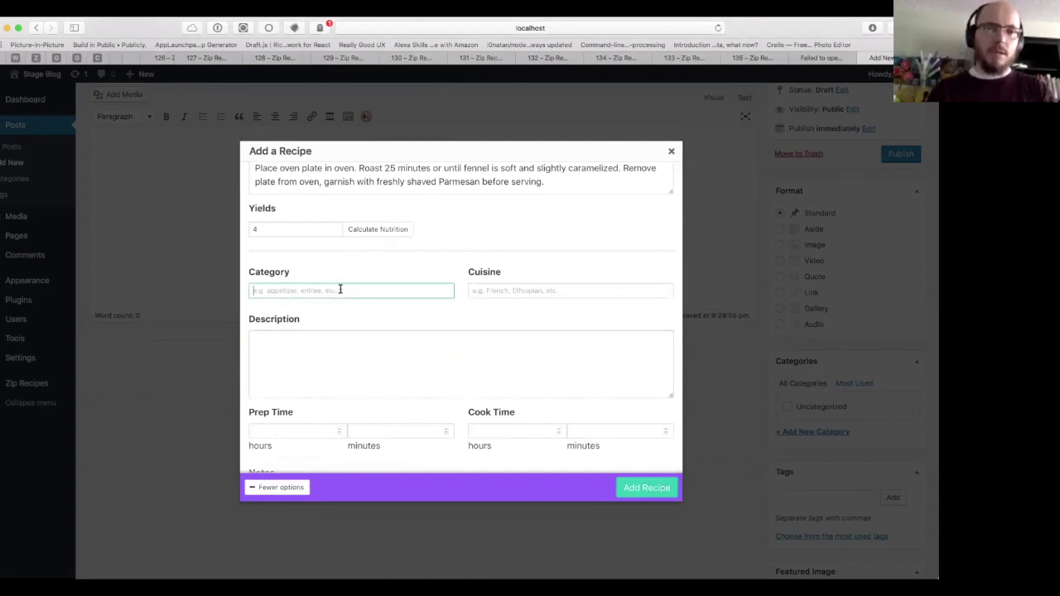
type("Entree")
key("Tab")
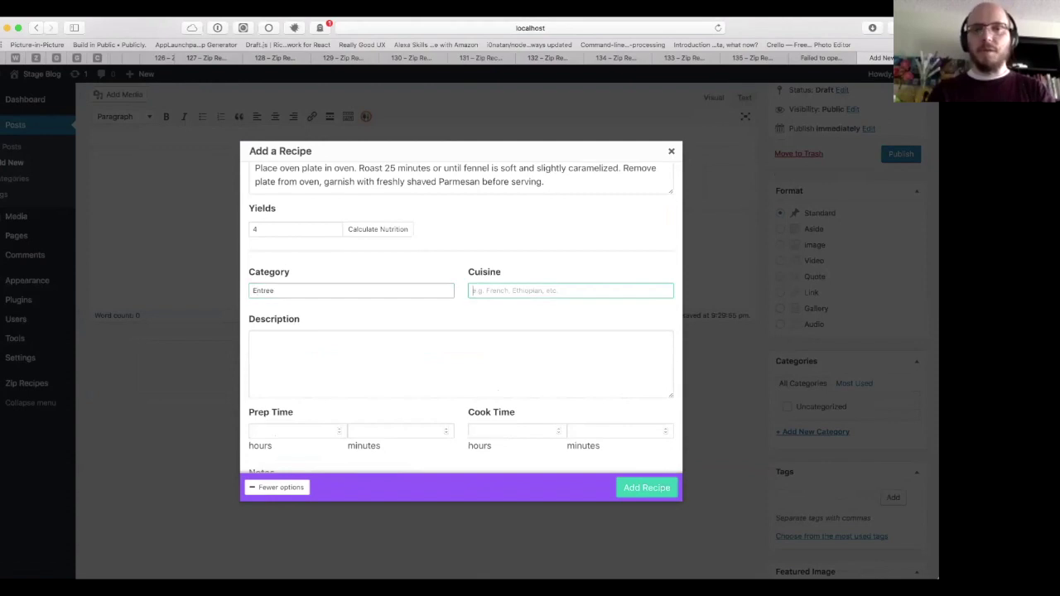
type("French")
key("Tab")
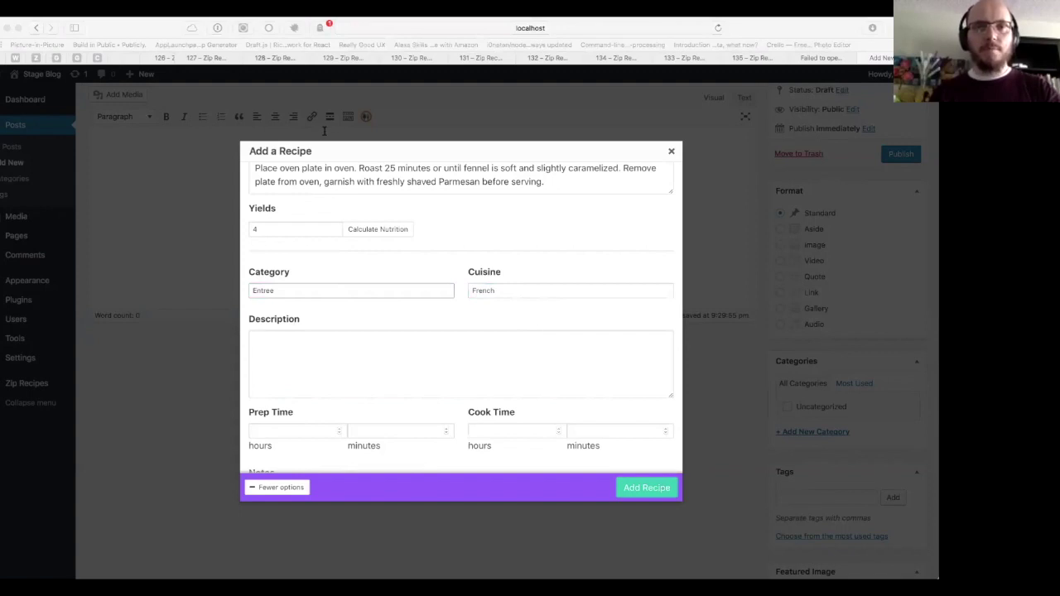
key("super+Tab")
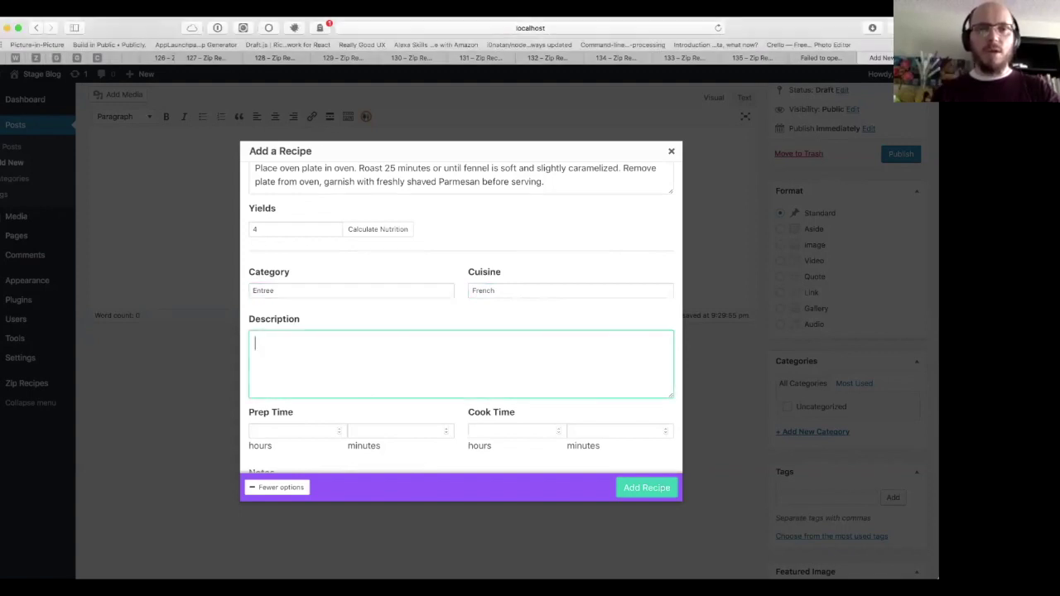
type("This dish uses rosemary and parmesan for an elegant side dish or light dinner.")
scroll(328, 357, "down", 1)
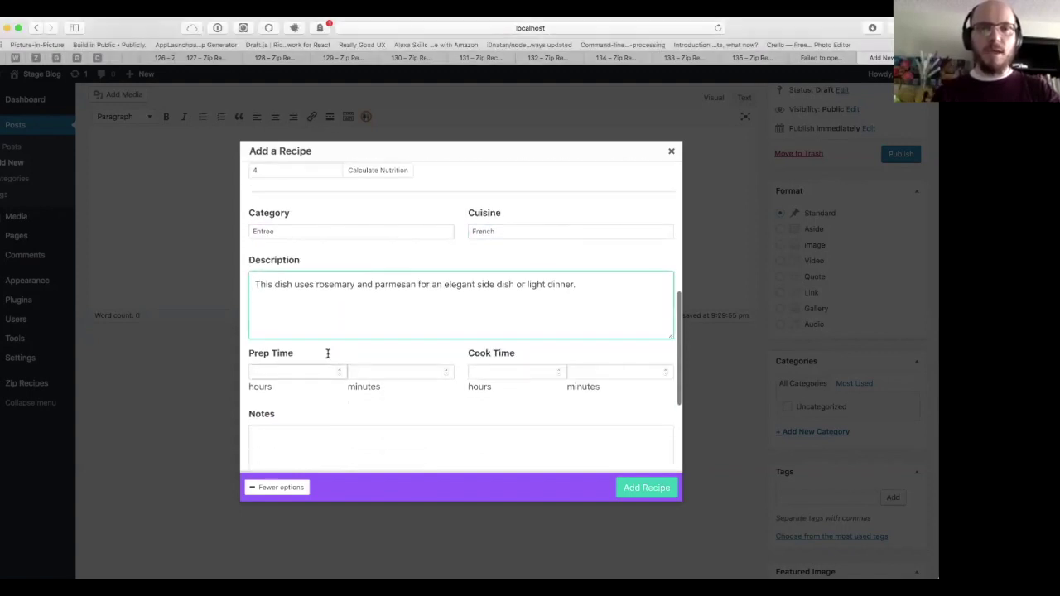
Step: Enter 30 minutes prep time and 20 minutes cook time, expanding the nutrition fields
left_click(304, 372)
key("Tab")
type("30")
key("Tab")
key("Tab")
type("20")
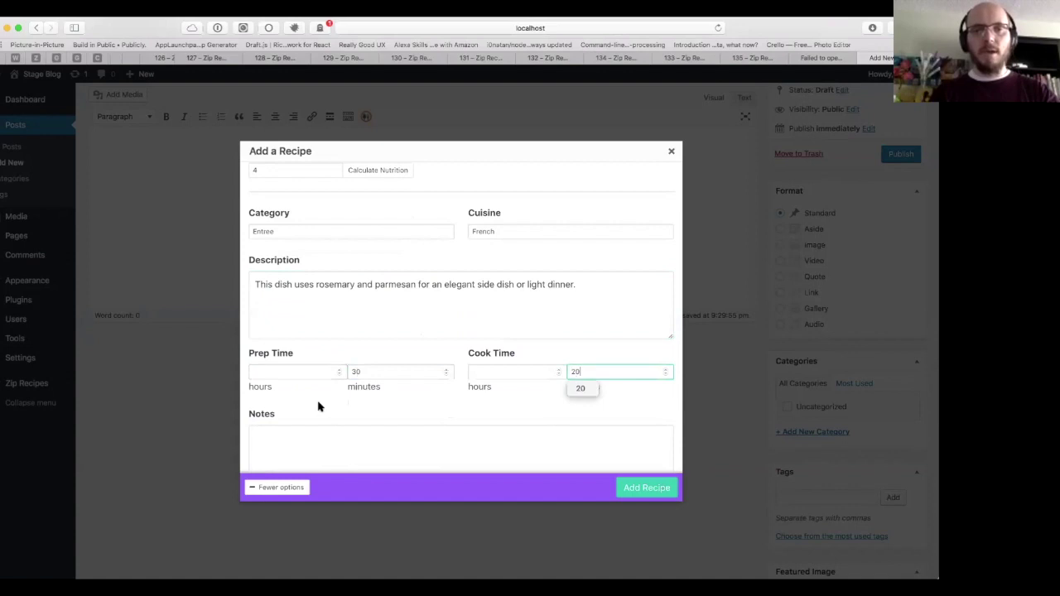
scroll(319, 404, "down", 10)
scroll(319, 364, "up", 3)
left_click(317, 317)
scroll(318, 320, "down", 2)
scroll(318, 320, "down", 2)
left_click(346, 246)
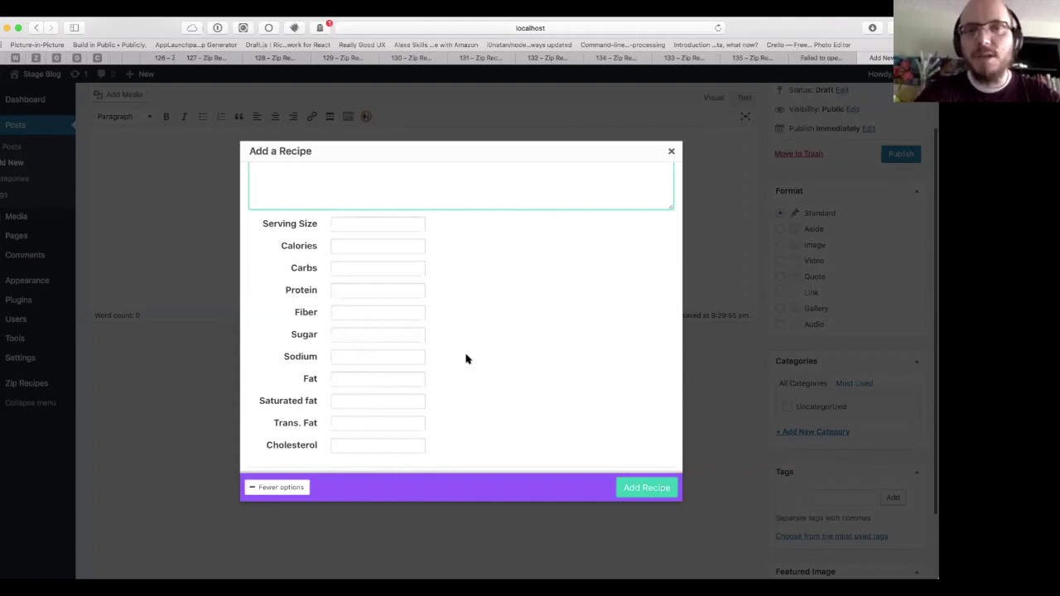
Step: Calculate the recipe's nutrition facts automatically
scroll(466, 359, "up", 10)
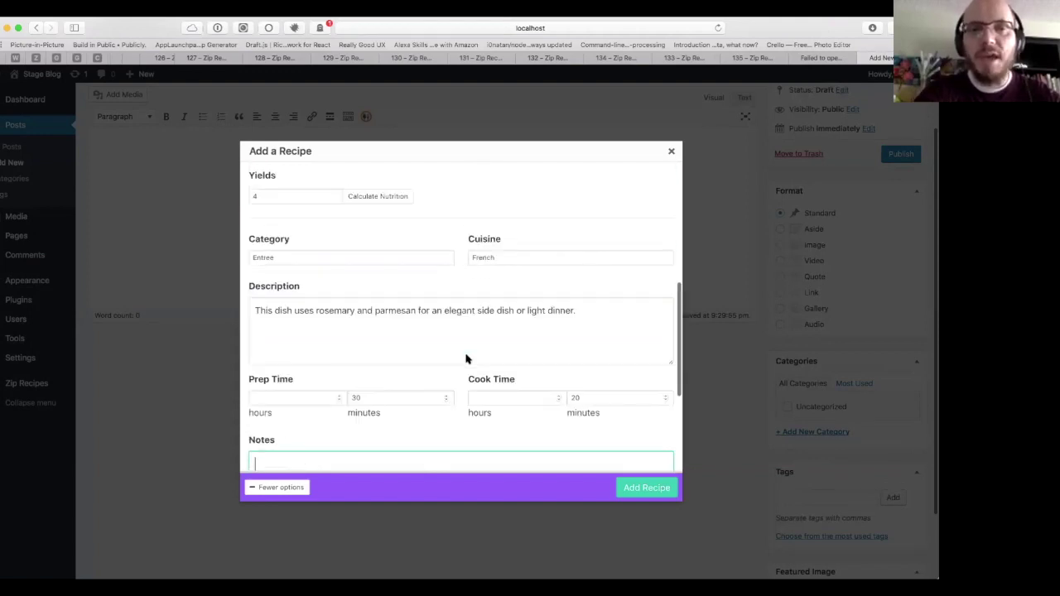
scroll(467, 359, "up", 5)
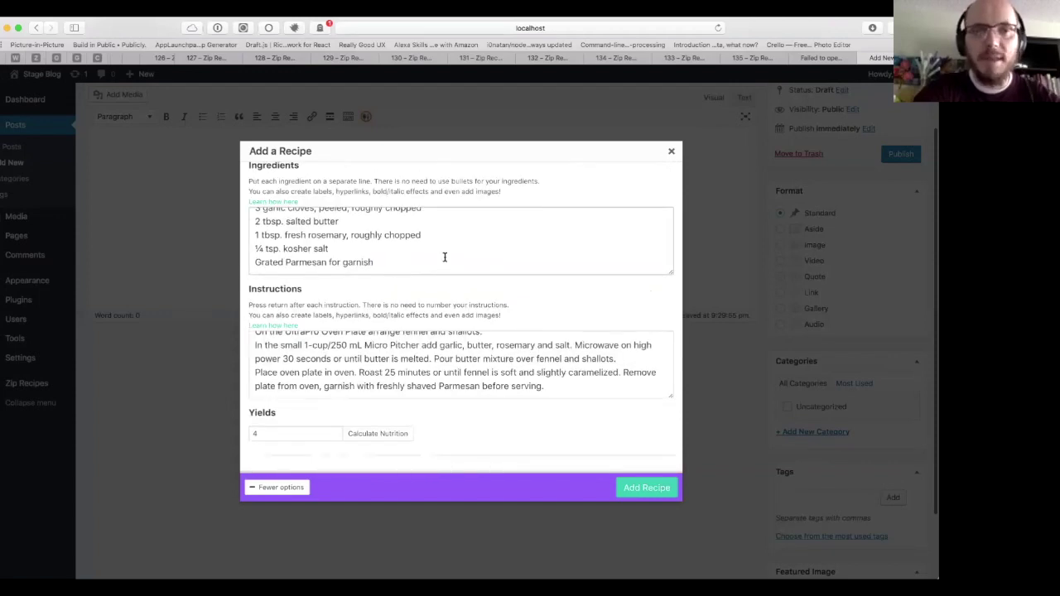
scroll(444, 257, "up", 3)
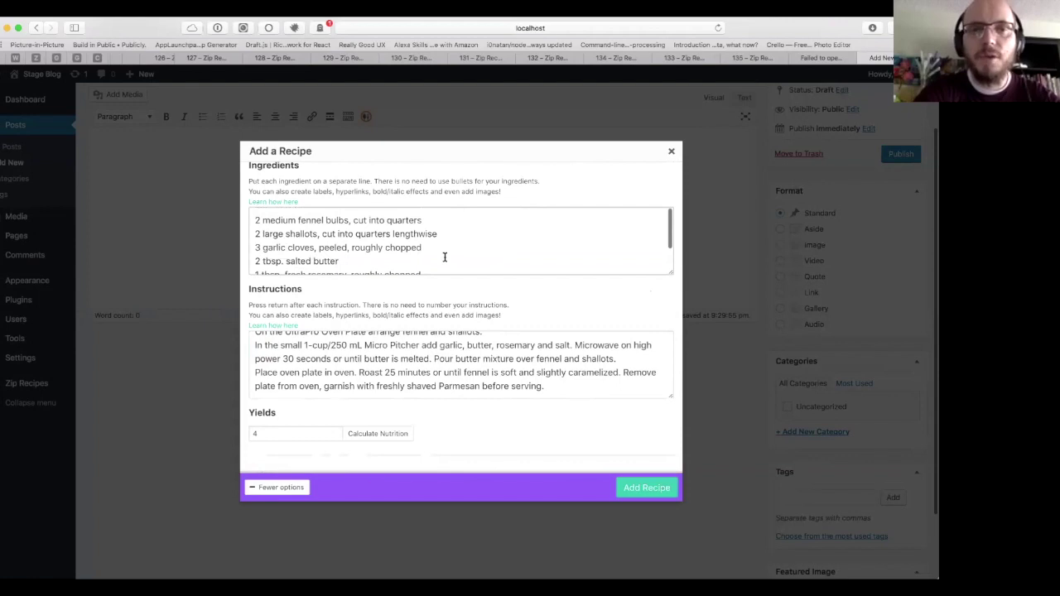
scroll(445, 258, "up", 2)
scroll(450, 219, "down", 4)
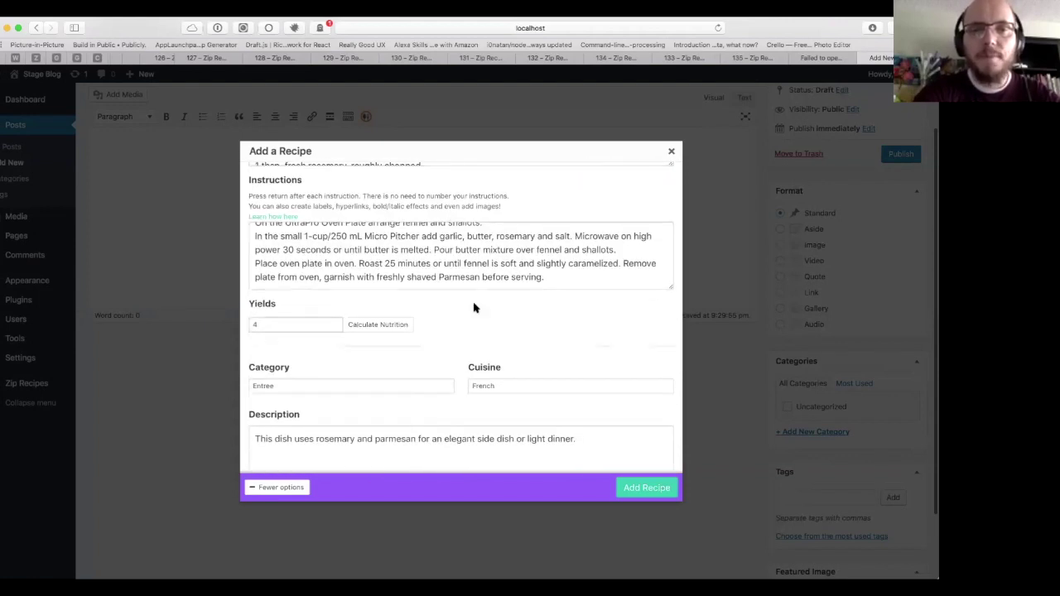
scroll(473, 306, "down", 2)
scroll(465, 311, "down", 1)
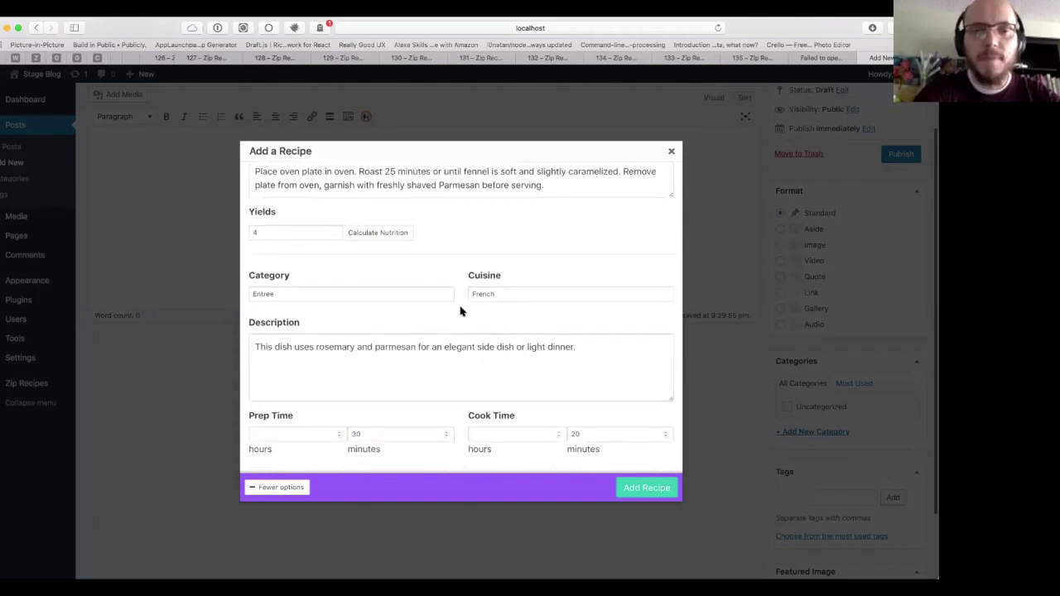
scroll(461, 312, "down", 5)
left_click(459, 310)
scroll(452, 307, "up", 5)
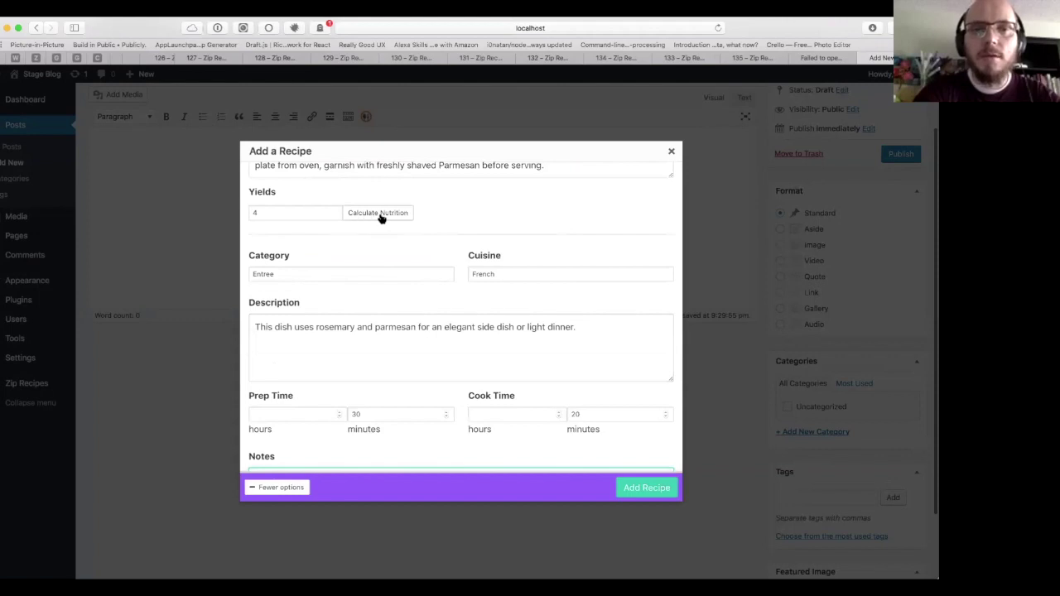
left_click(381, 217)
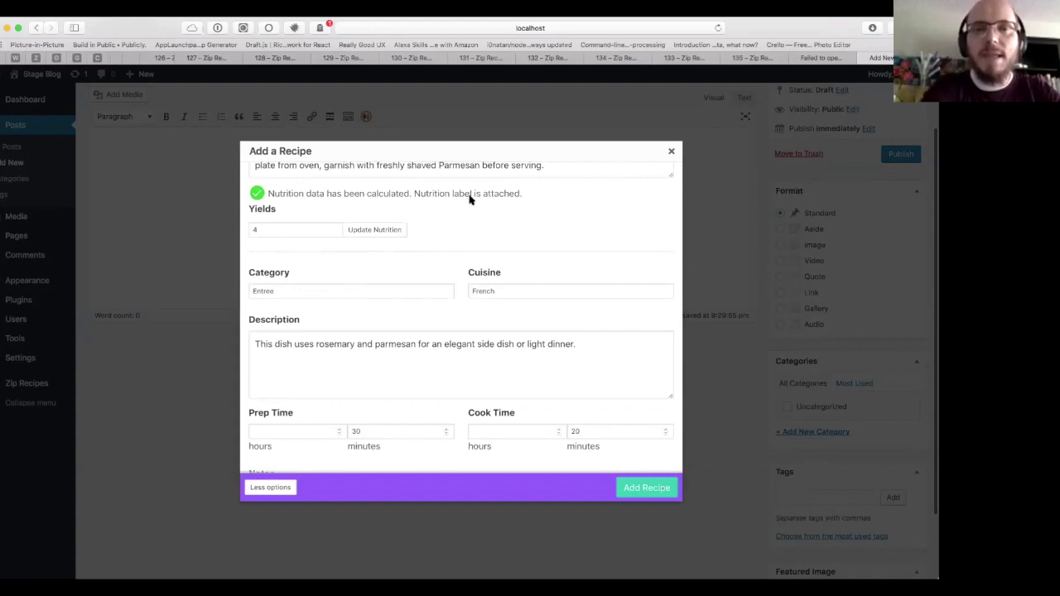
Step: Check the filled nutrition values such as 119.89 kcal and add the recipe to the post
scroll(460, 231, "down", 1)
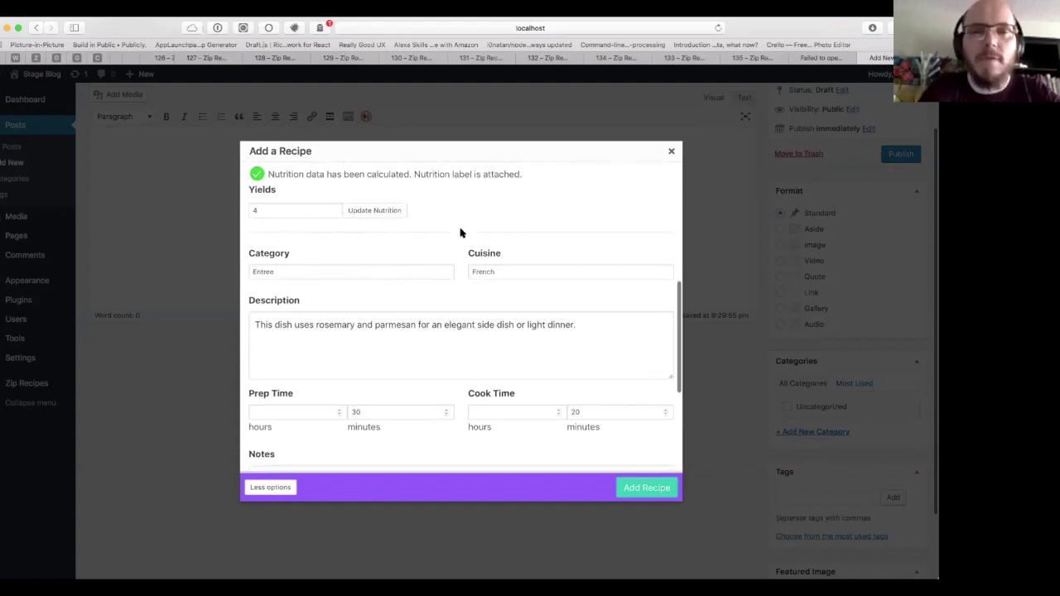
scroll(460, 232, "down", 10)
scroll(417, 245, "down", 2)
scroll(303, 338, "down", 1)
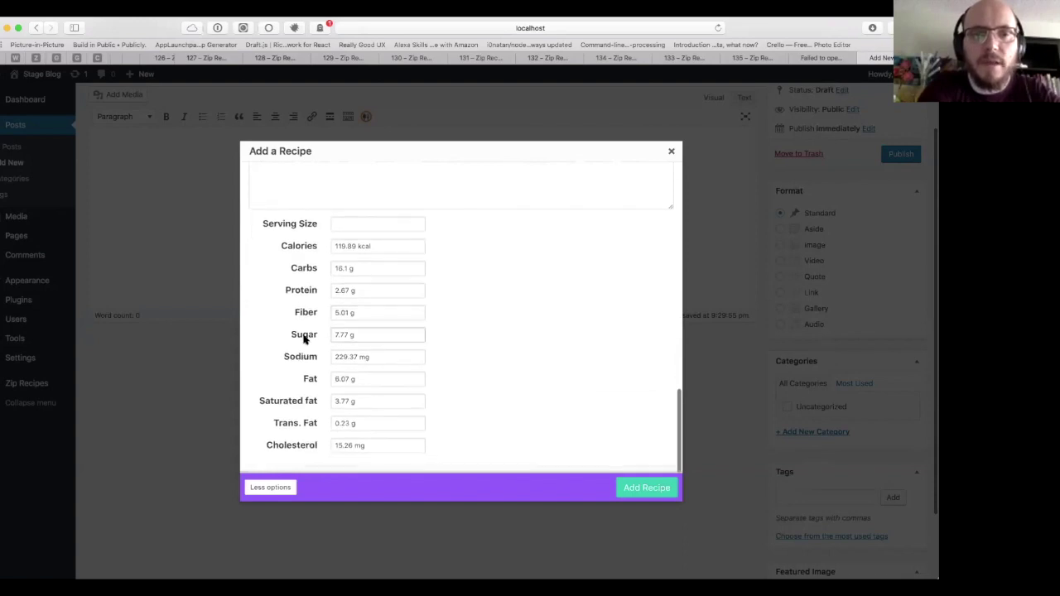
scroll(303, 339, "up", 10)
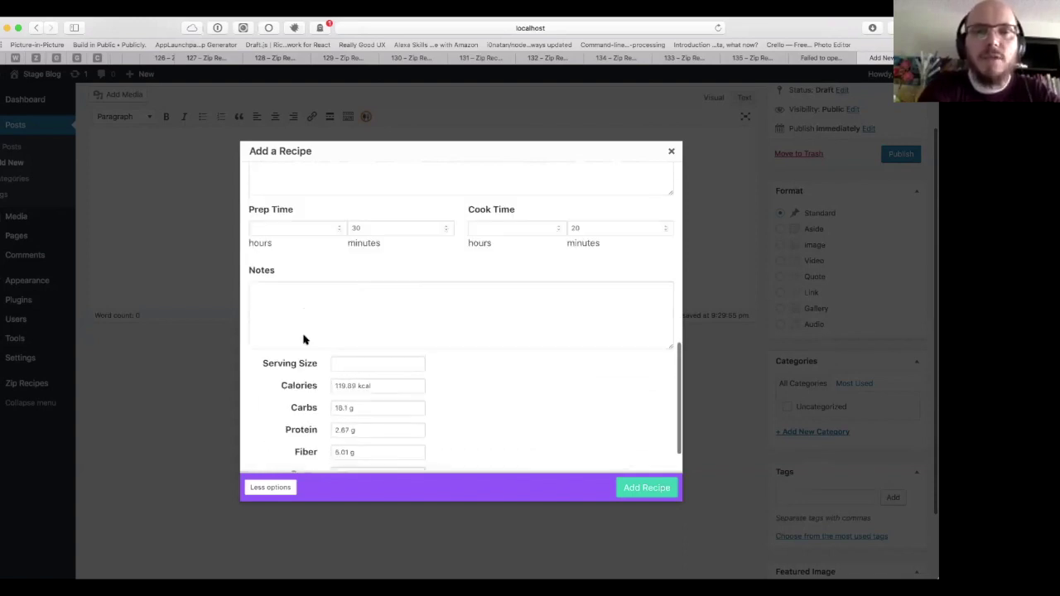
left_click(631, 487)
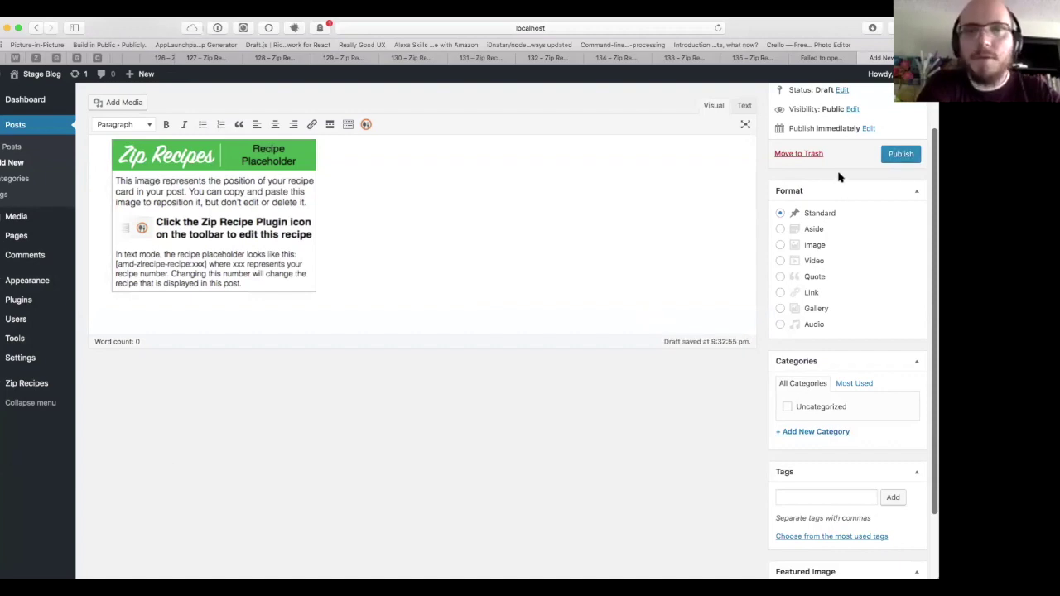
Step: Publish the post and open its permalink in a new tab
scroll(530, 149, "up", 2)
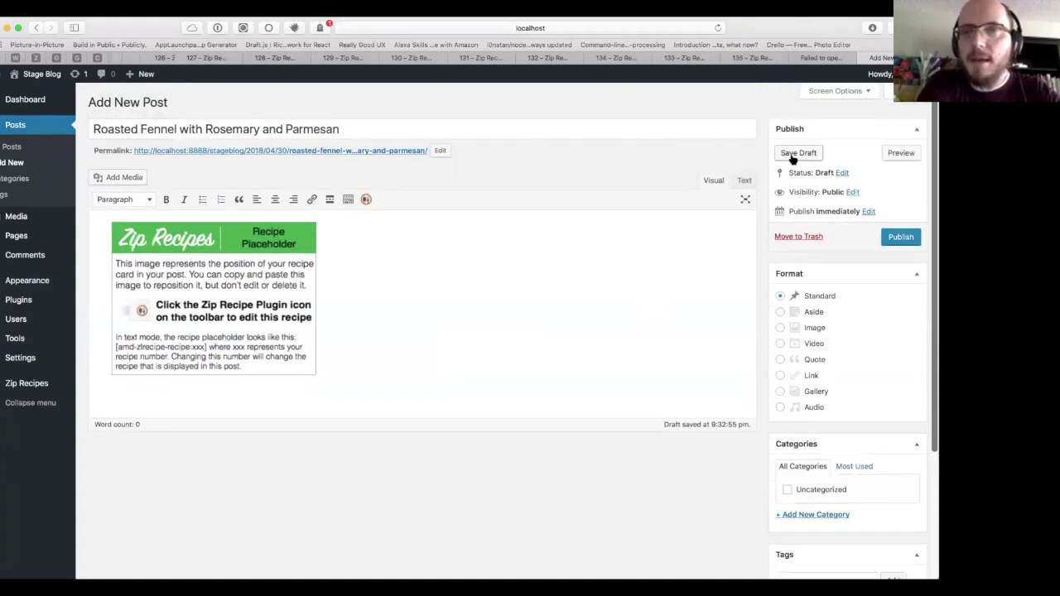
left_click(900, 237)
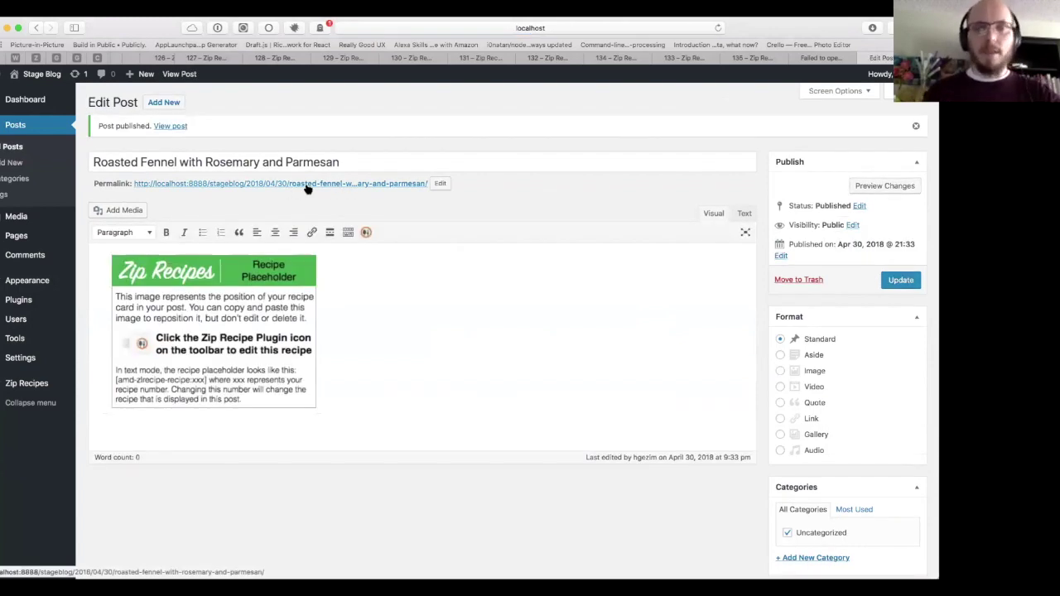
right_click(307, 184)
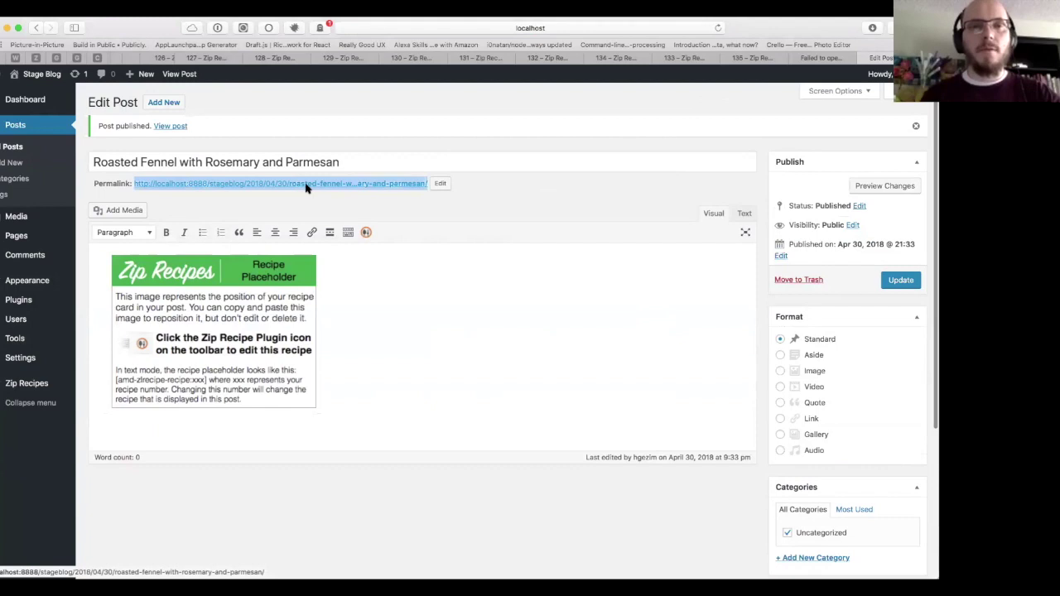
left_click(327, 193)
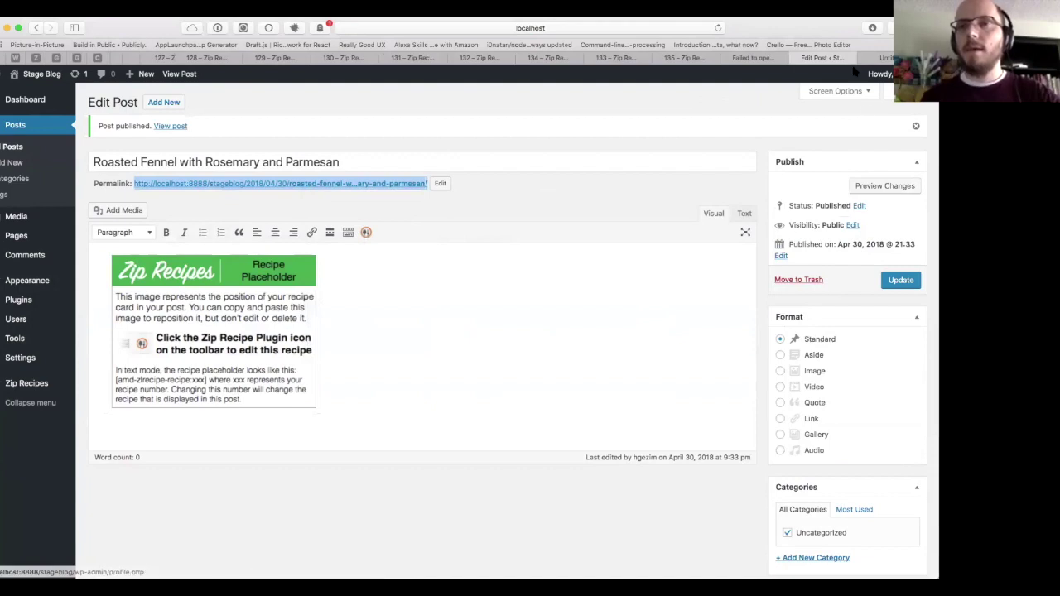
Step: Reopen the permalink in a new tab and switch to the live post
left_click(859, 58)
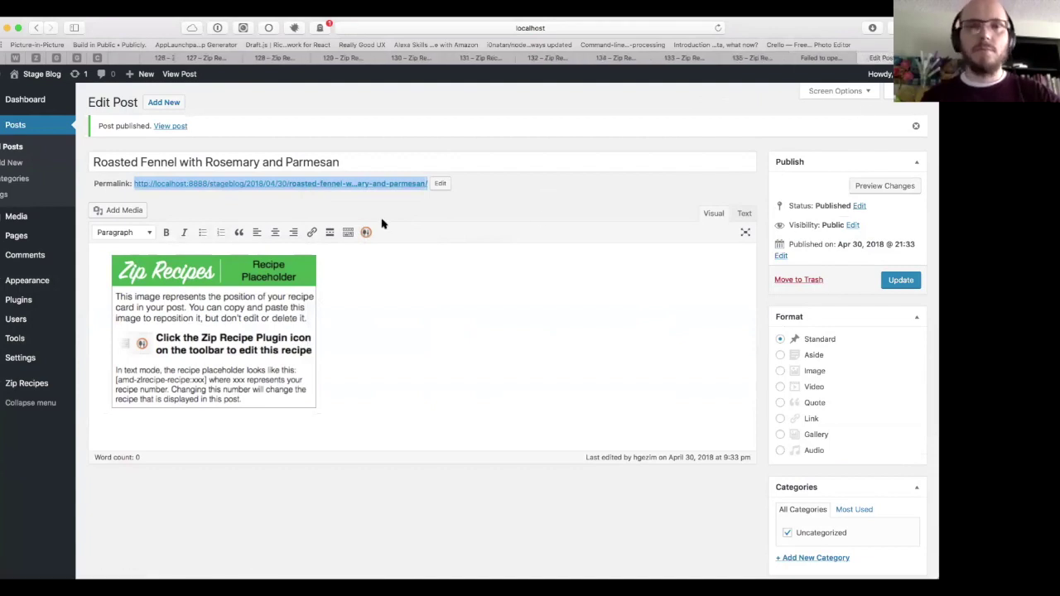
right_click(380, 185)
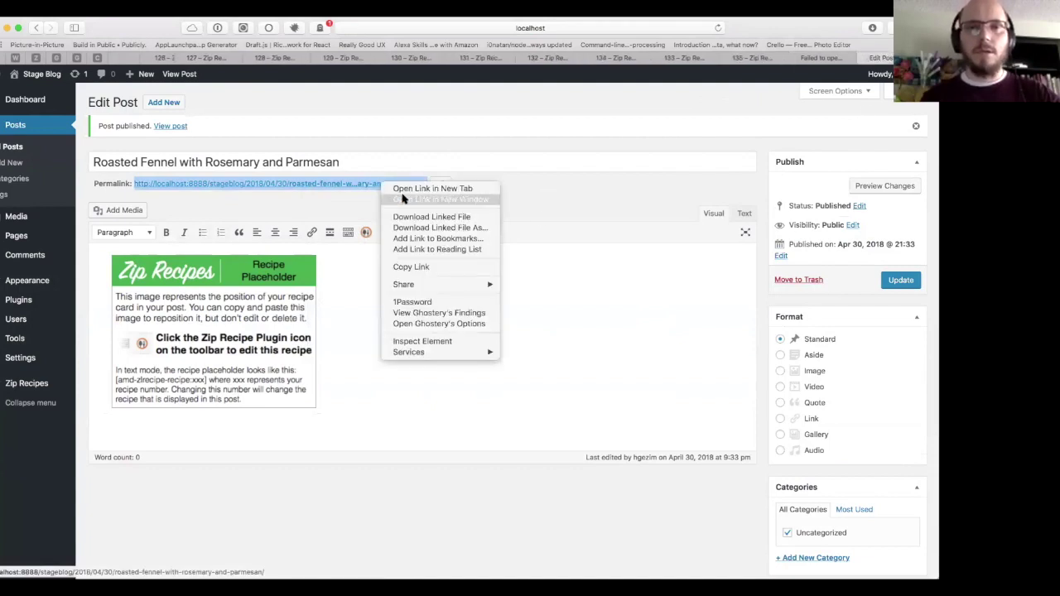
left_click(403, 189)
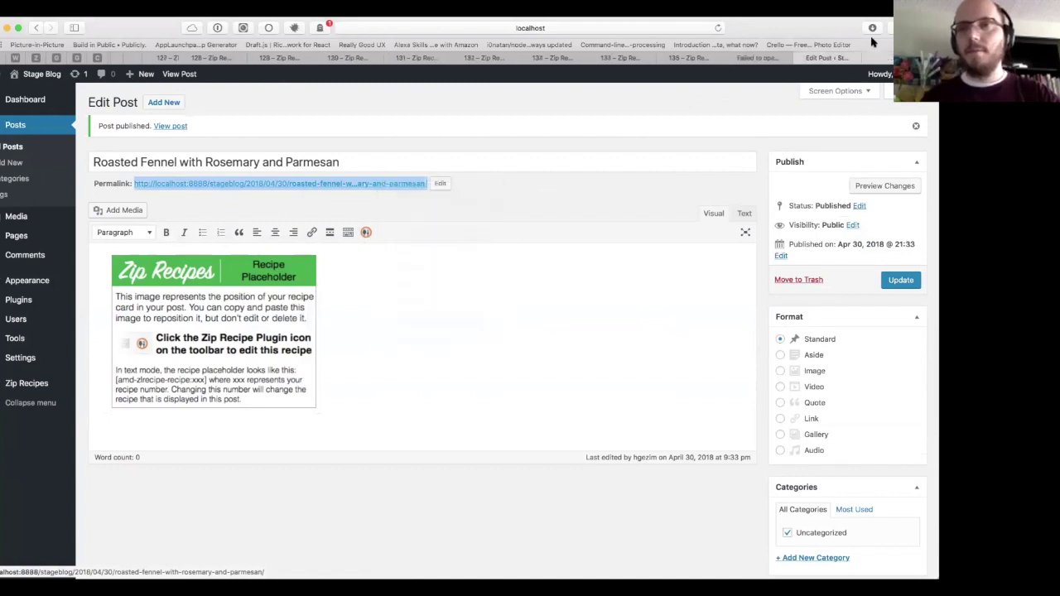
left_click_drag(865, 35, 880, 65)
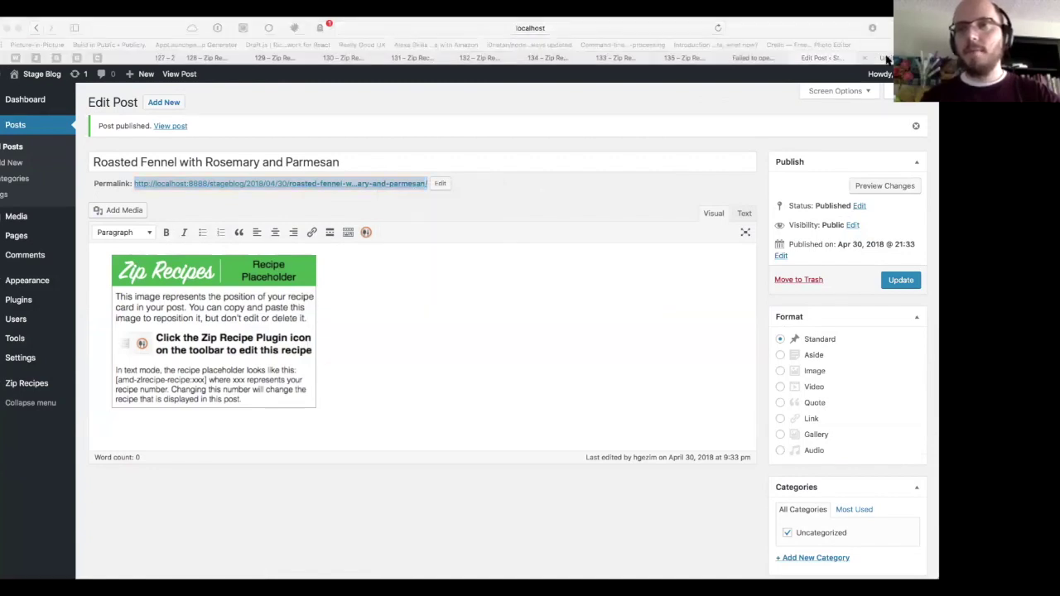
left_click(881, 59)
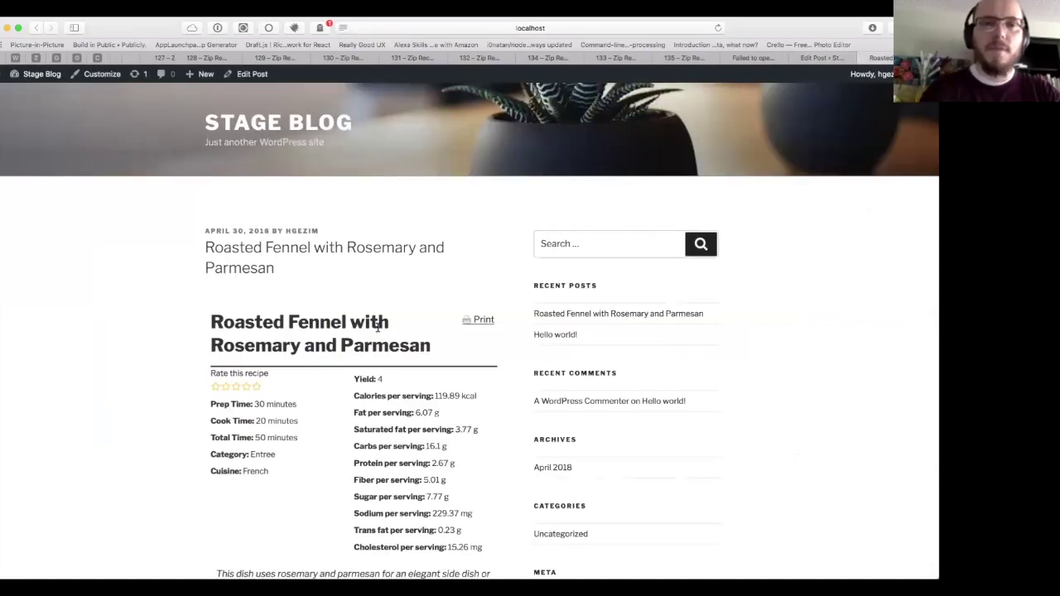
Step: Review the published Roasted Fennel recipe page and give it a five-star rating
scroll(378, 330, "down", 5)
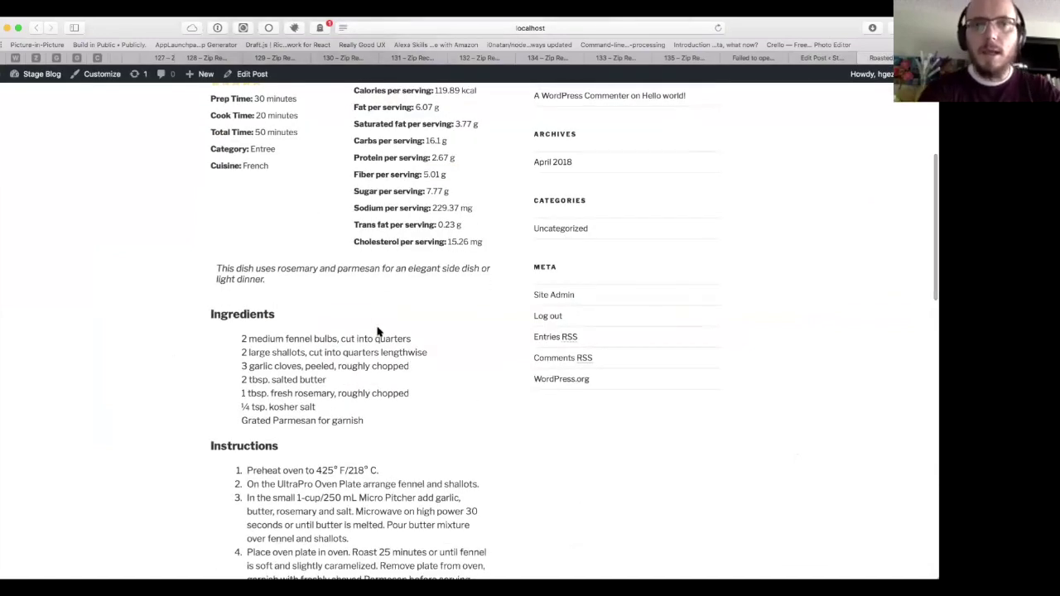
scroll(378, 331, "up", 2)
scroll(242, 297, "up", 3)
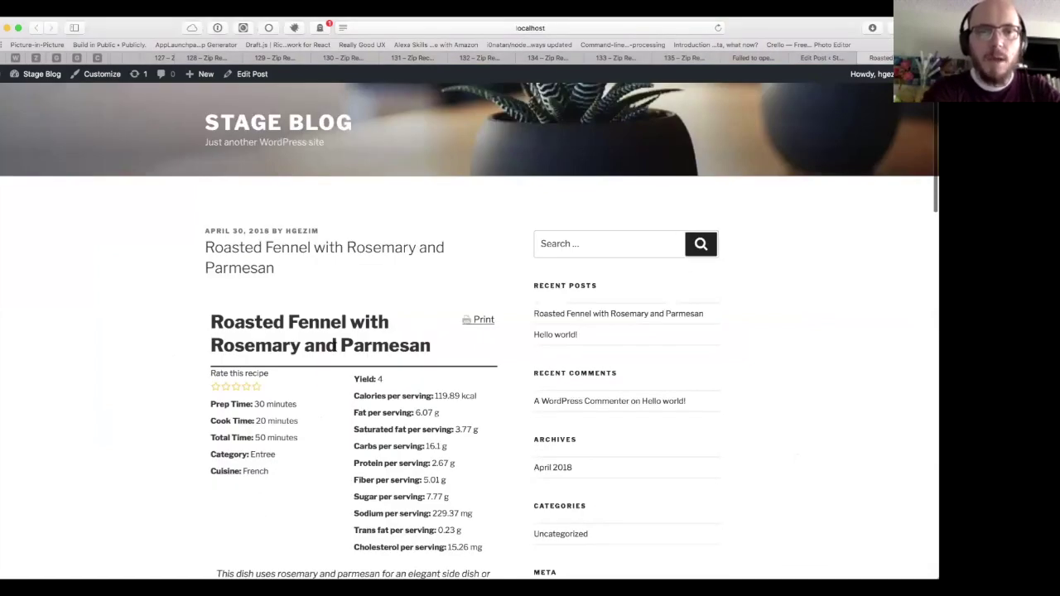
scroll(265, 288, "down", 2)
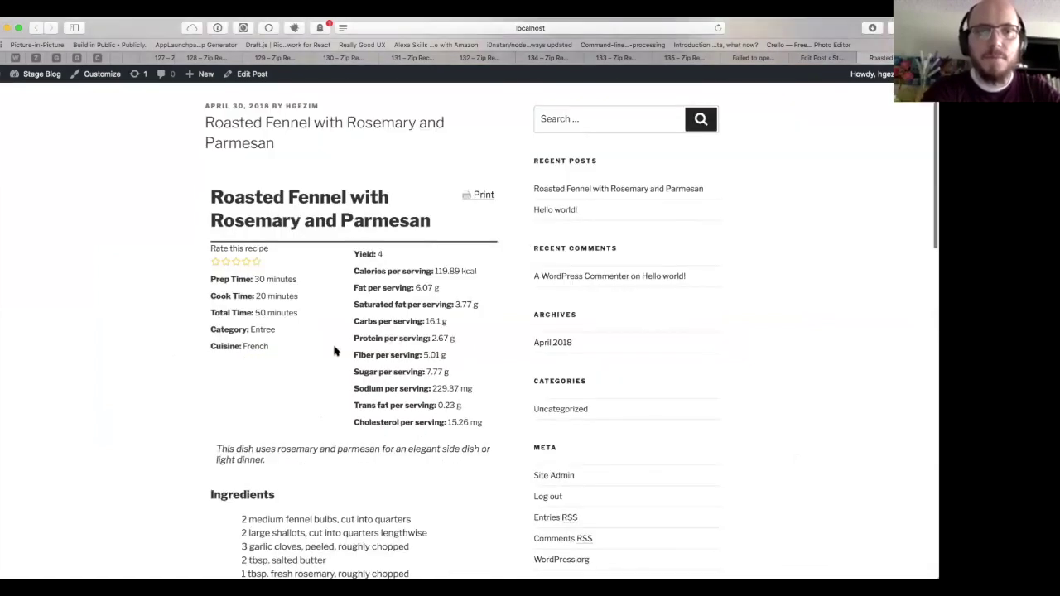
left_click(256, 262)
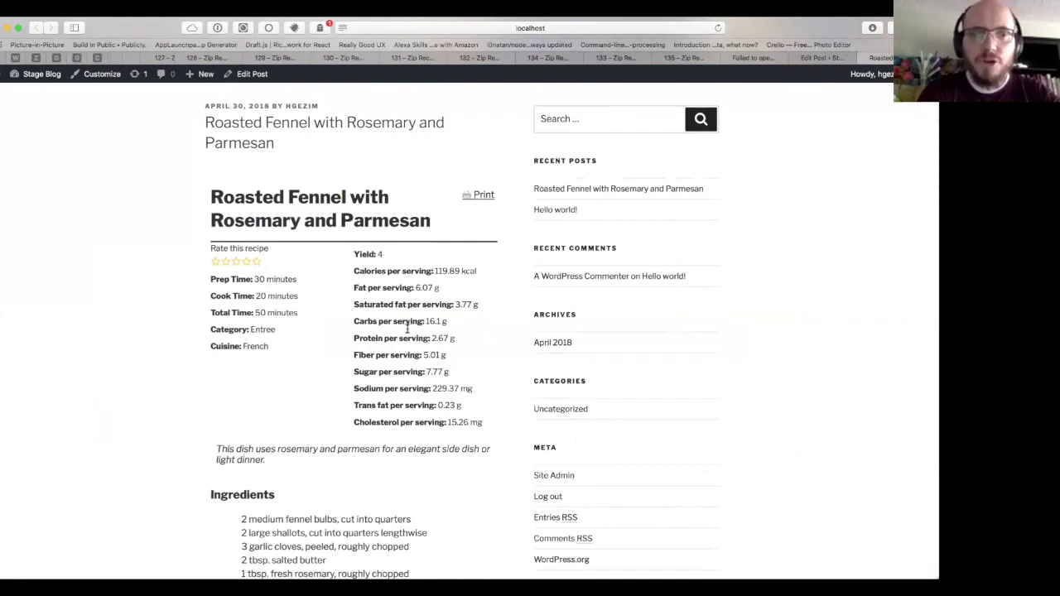
scroll(406, 329, "down", 10)
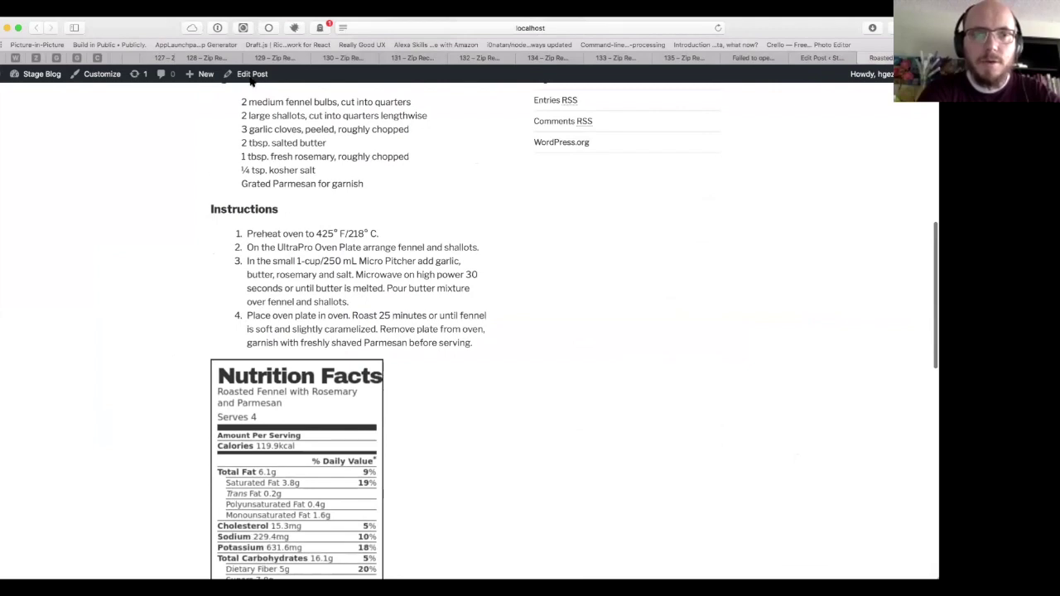
scroll(335, 324, "down", 5)
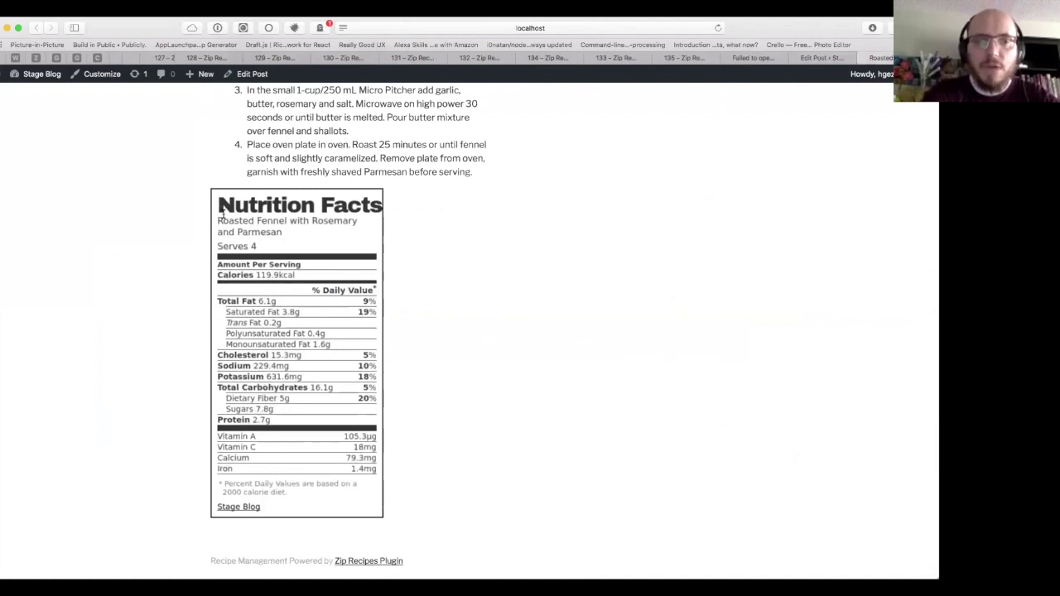
scroll(265, 331, "up", 10)
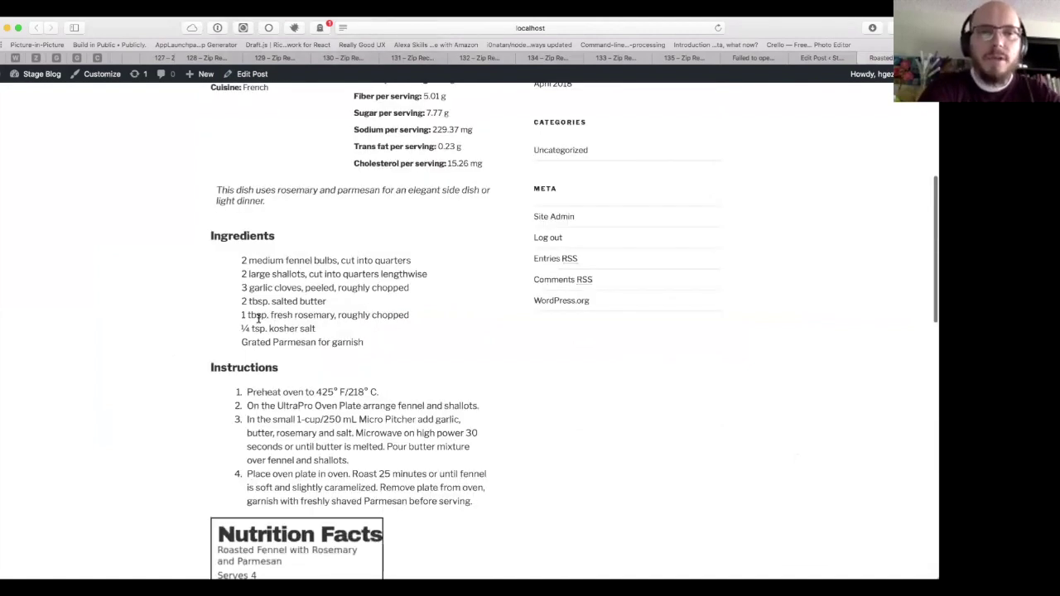
scroll(392, 371, "down", 7)
scroll(392, 371, "down", 8)
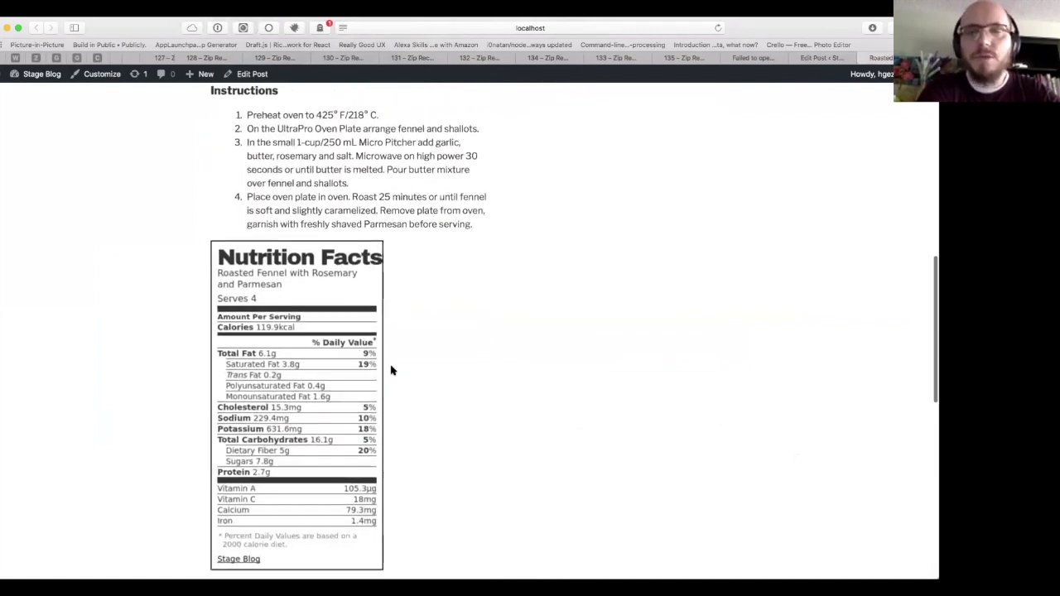
Step: Move between the Edit Post tab and the live post, finishing in the editor
left_click(828, 58)
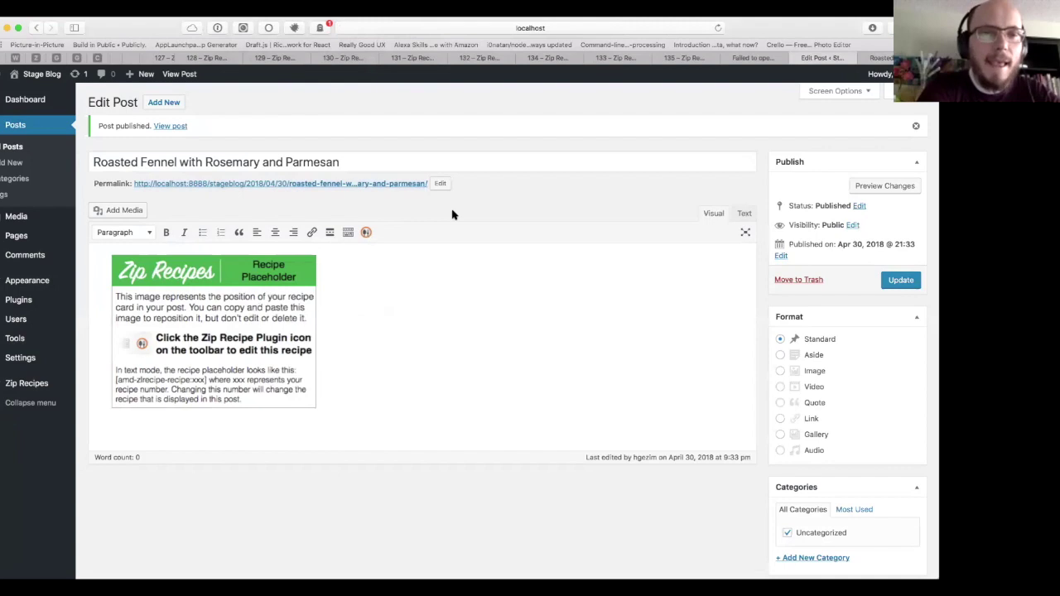
scroll(452, 214, "down", 1)
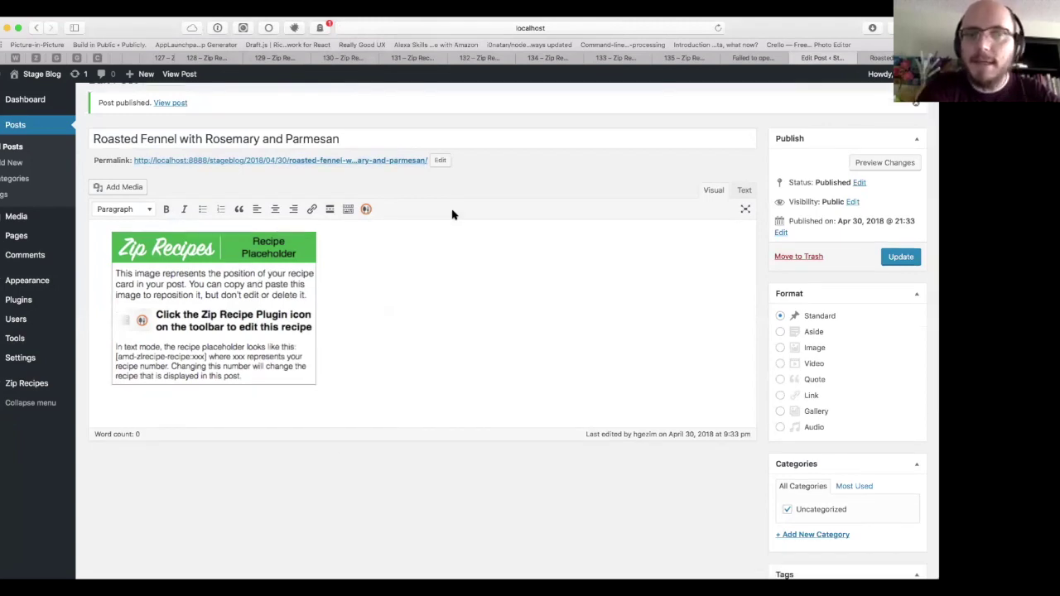
scroll(452, 214, "up", 1)
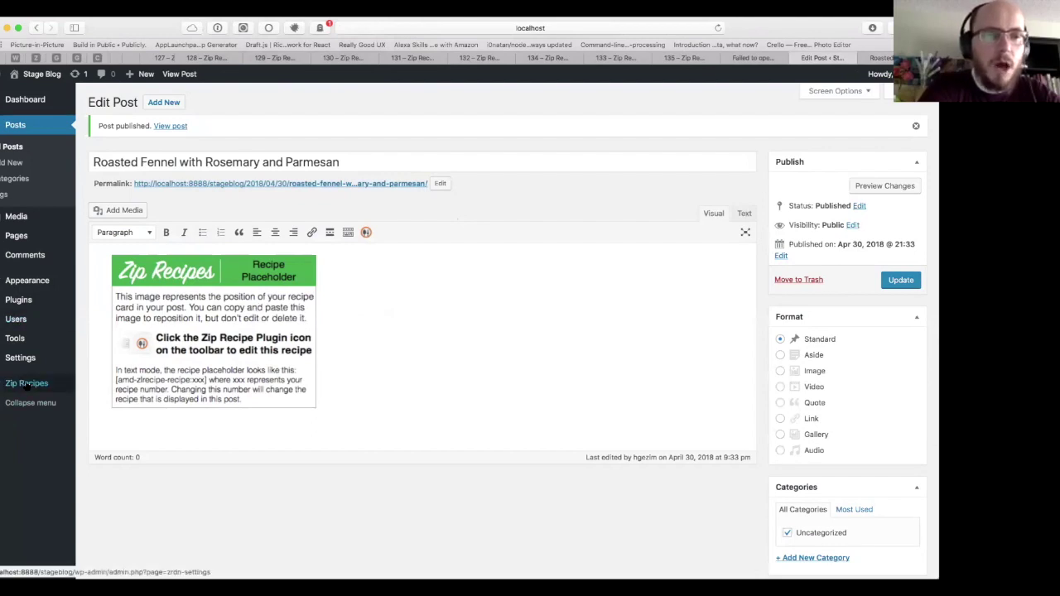
mouse_move(30, 385)
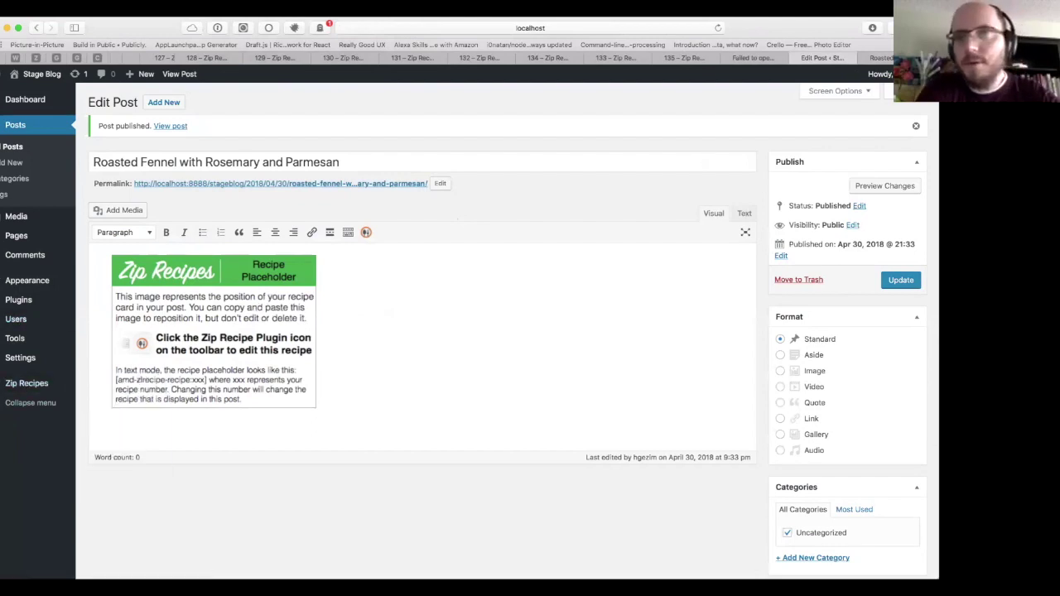
left_click(878, 57)
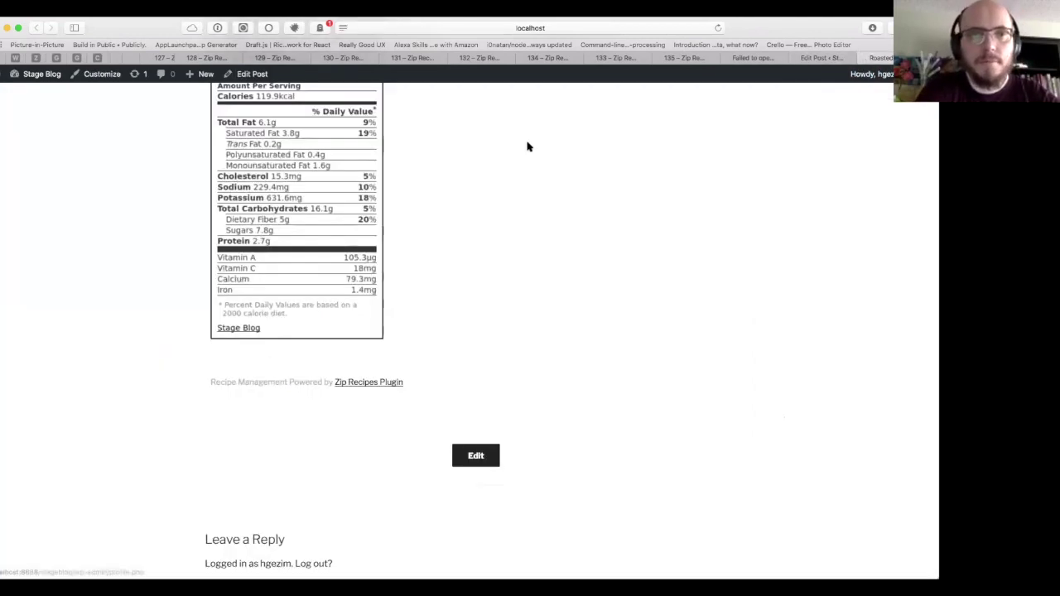
scroll(516, 173, "up", 10)
scroll(256, 390, "down", 5)
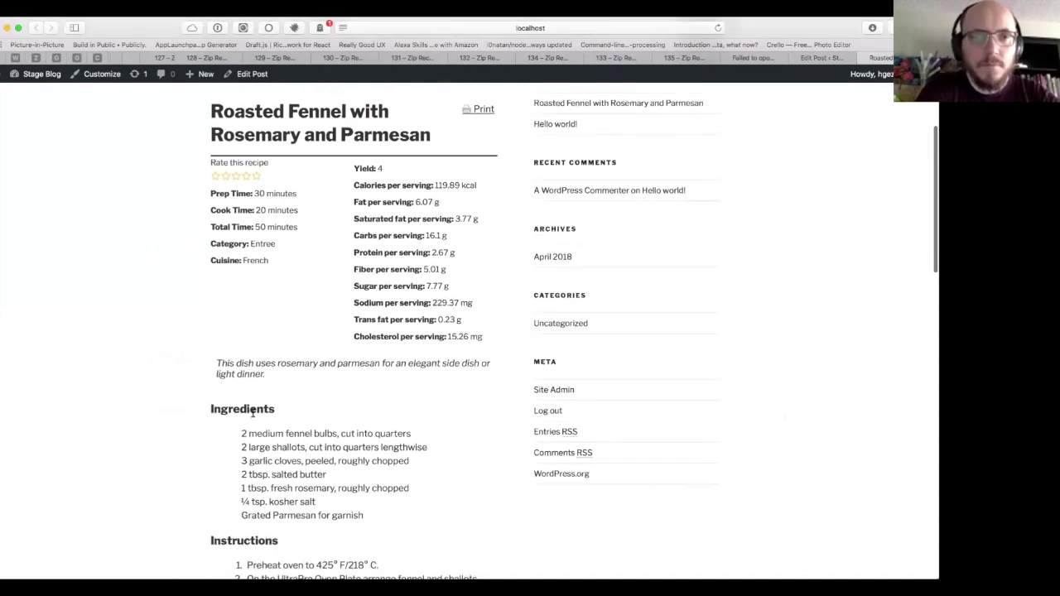
scroll(244, 439, "up", 2)
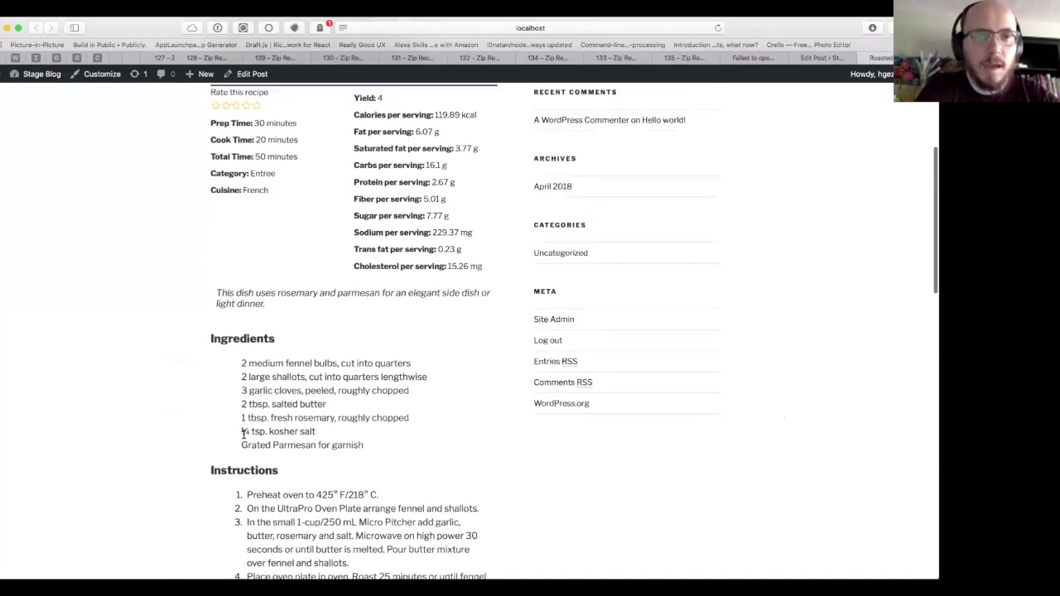
scroll(245, 434, "up", 1)
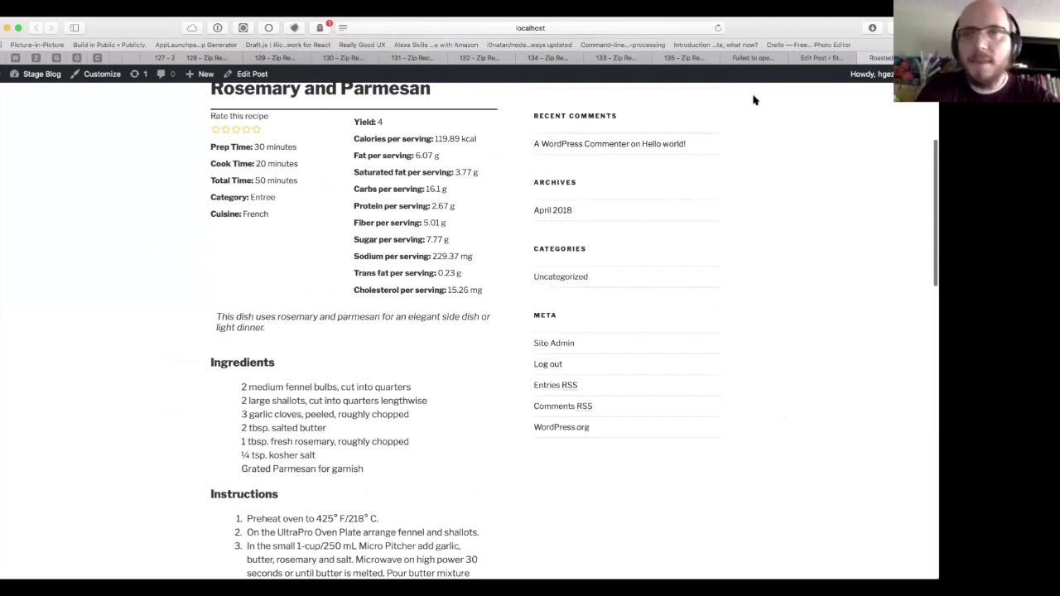
left_click(814, 58)
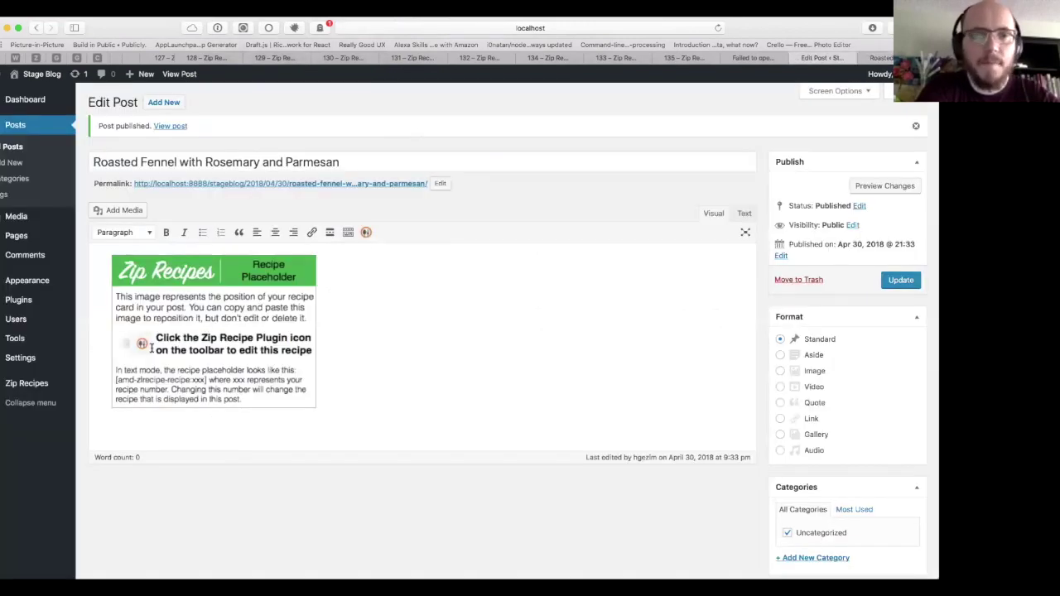
Step: Add Tupperware as a new author in the Zip Recipes settings
mouse_move(50, 384)
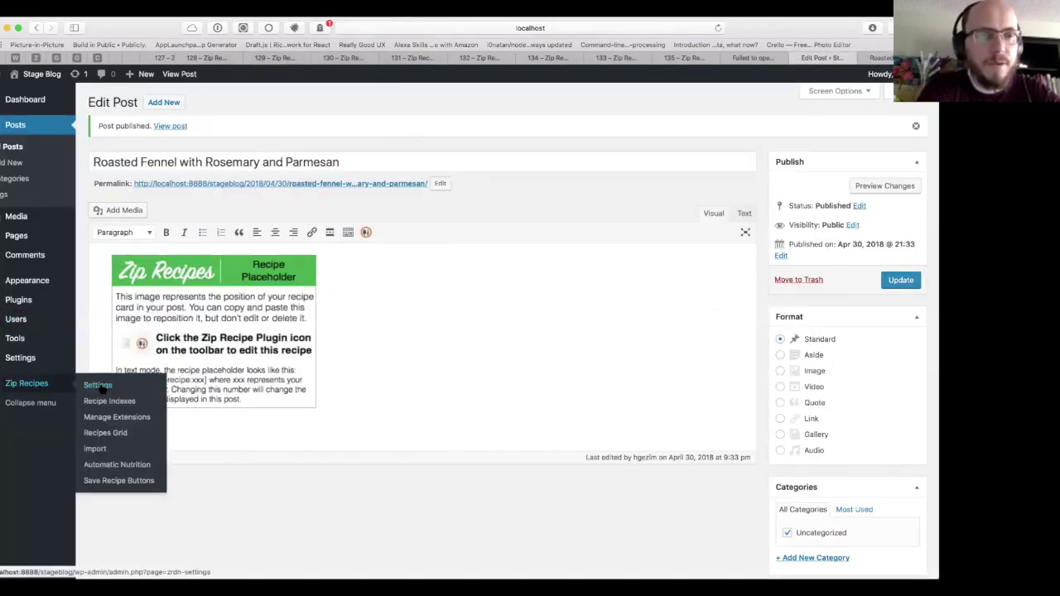
left_click(101, 388)
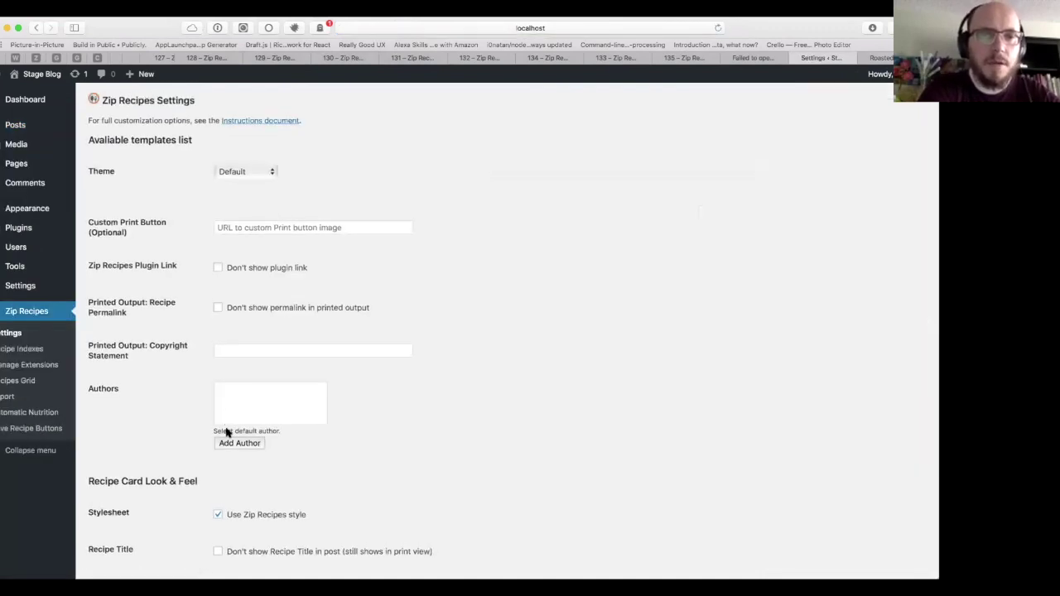
left_click(229, 444)
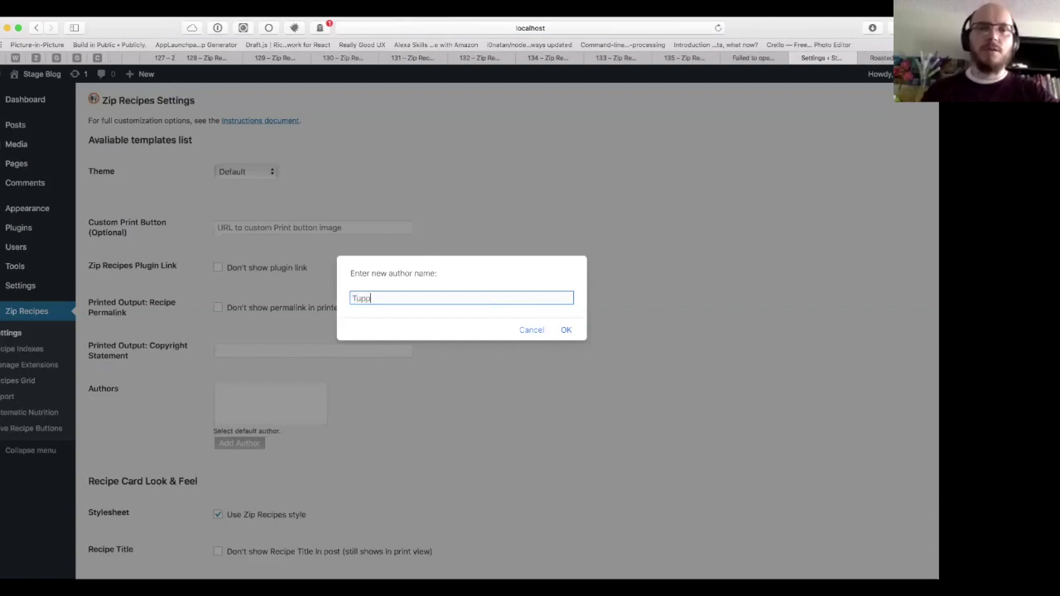
left_click(564, 329)
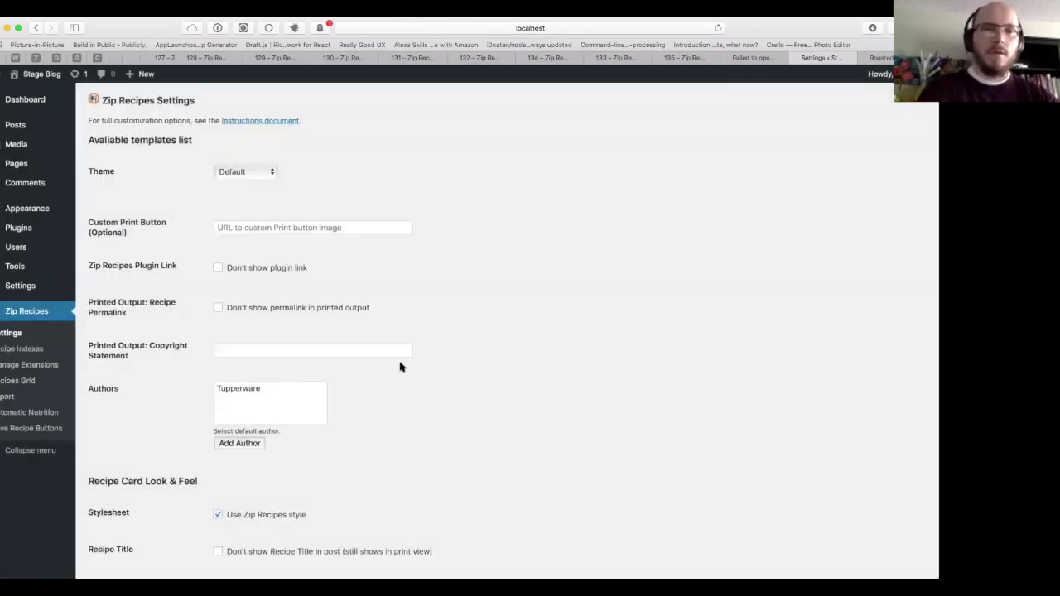
Step: Make Tupperware the default author, save the settings, and return to the post tab
left_click(223, 393)
left_click(173, 407)
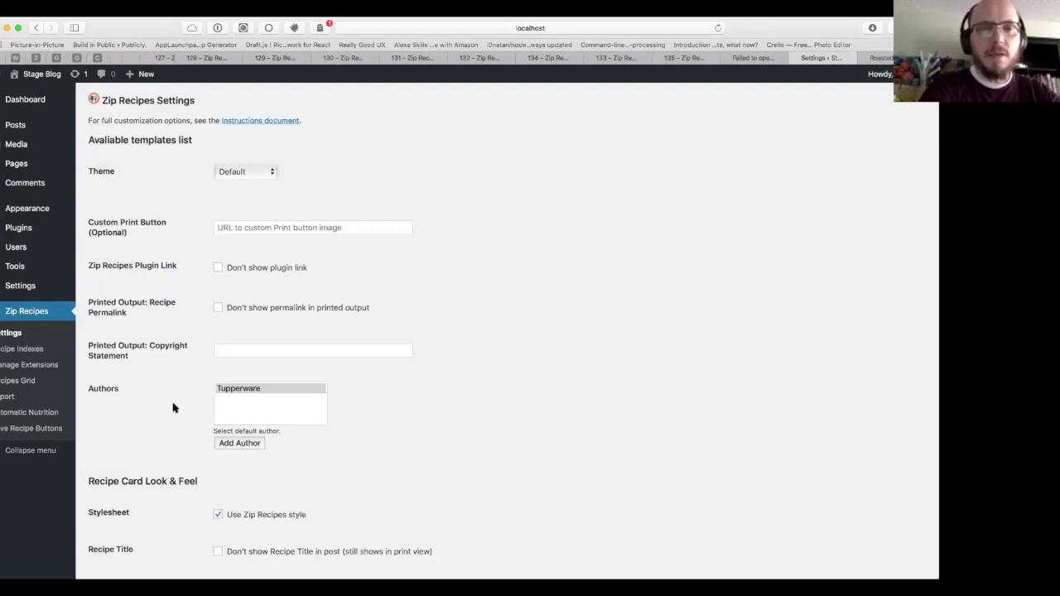
scroll(173, 408, "down", 3)
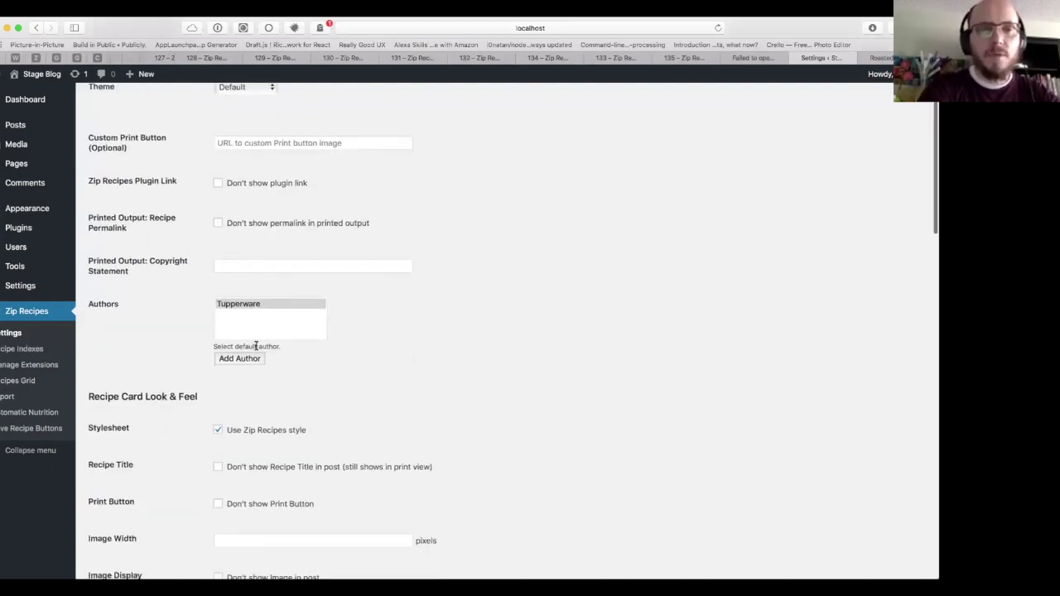
scroll(312, 360, "down", 15)
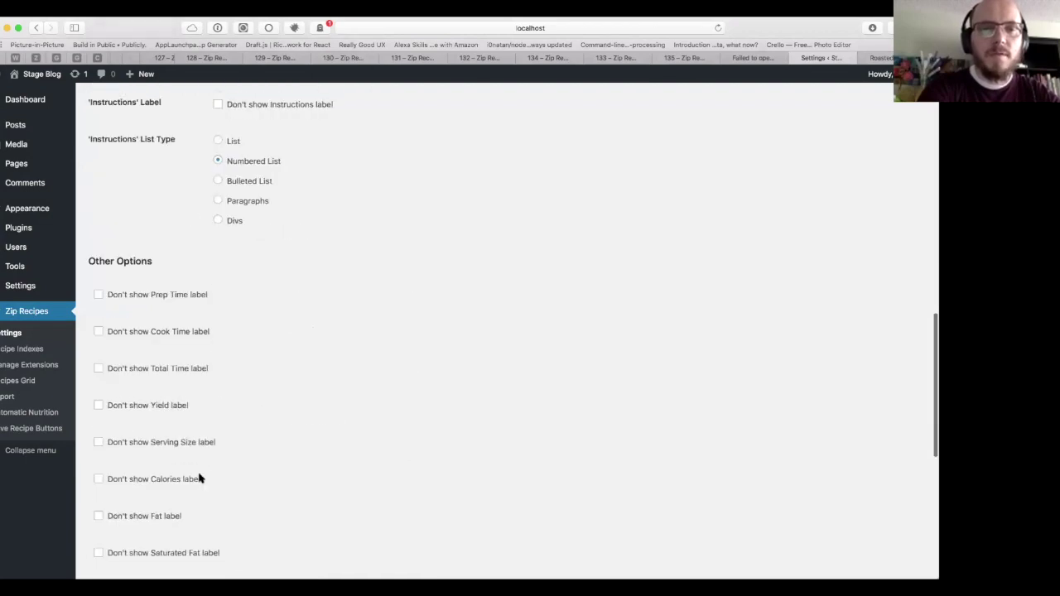
scroll(196, 479, "down", 5)
left_click(120, 531)
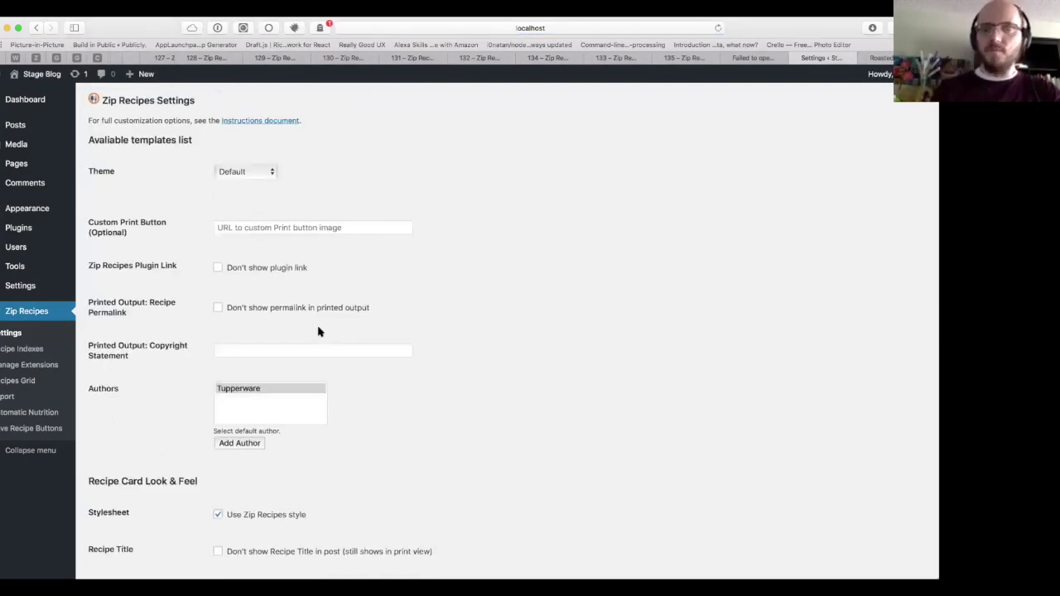
key("ctrl+Tab")
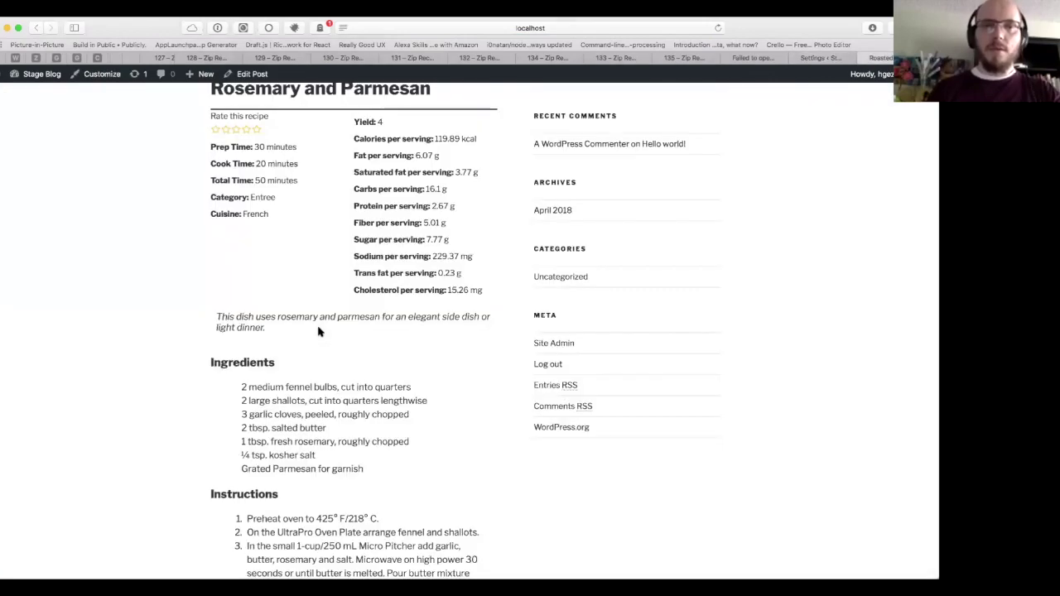
Step: Reload the recipe post and confirm the card shows Author: Tupperware, then return to settings
key("super+r")
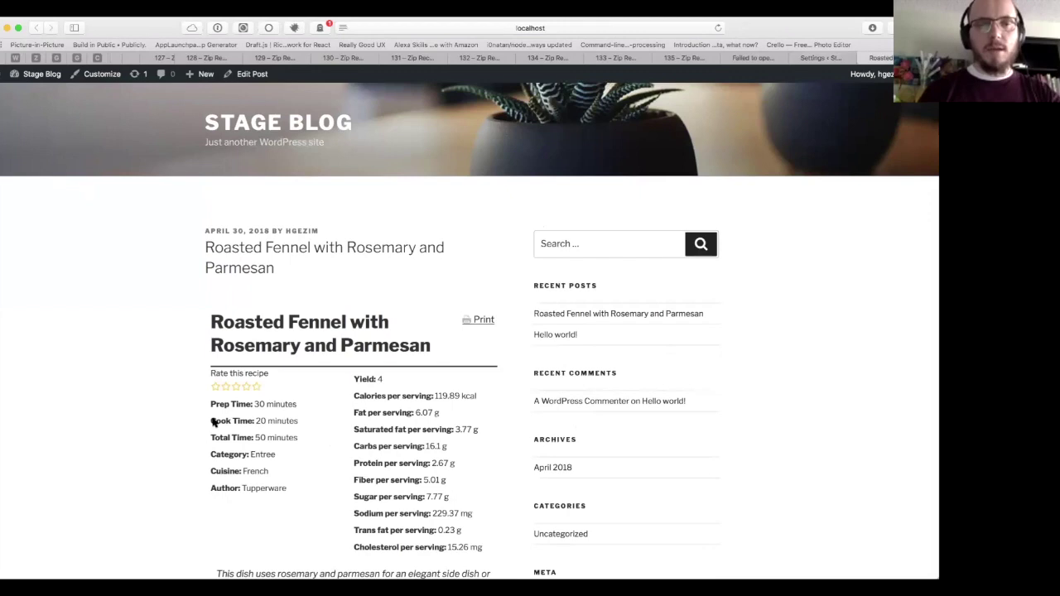
scroll(169, 428, "down", 3)
double_click(227, 383)
double_click(270, 385)
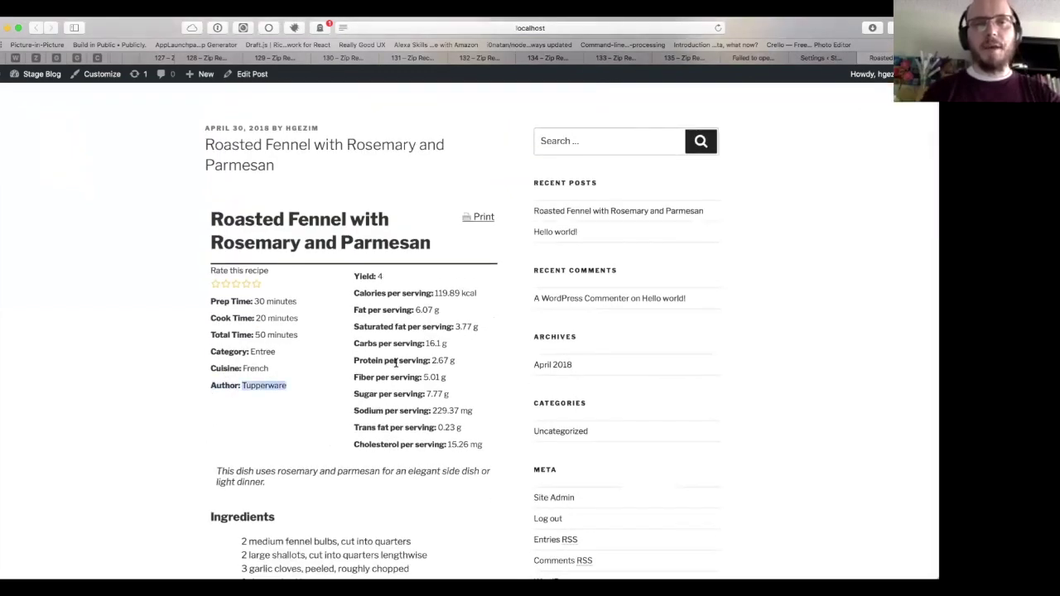
left_click(819, 58)
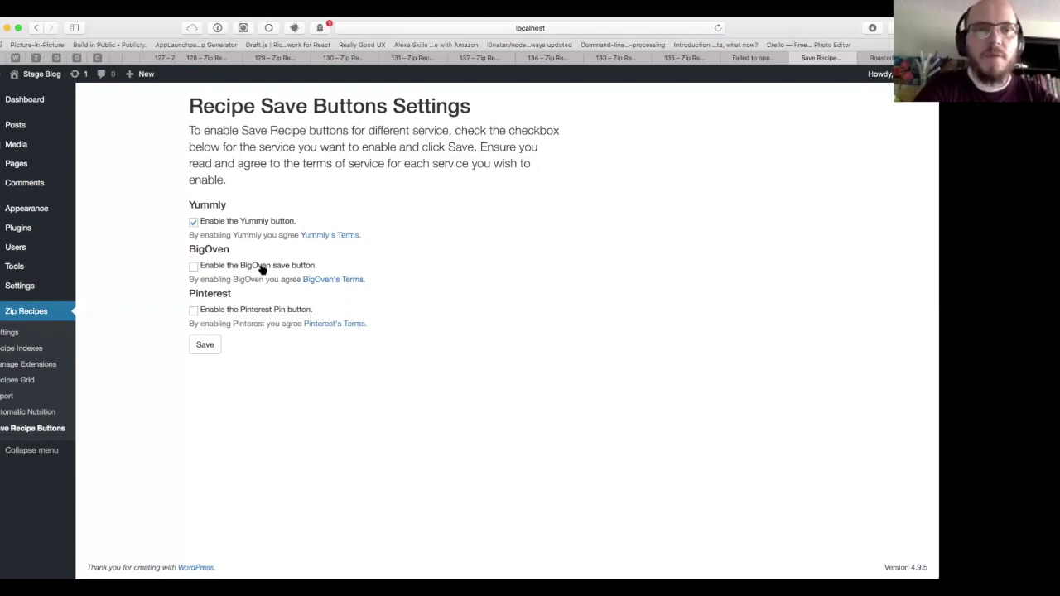
Step: Add Pinterest to the Yummly and BigOven save buttons, save, and verify them on the live post
left_click(231, 310)
left_click(213, 345)
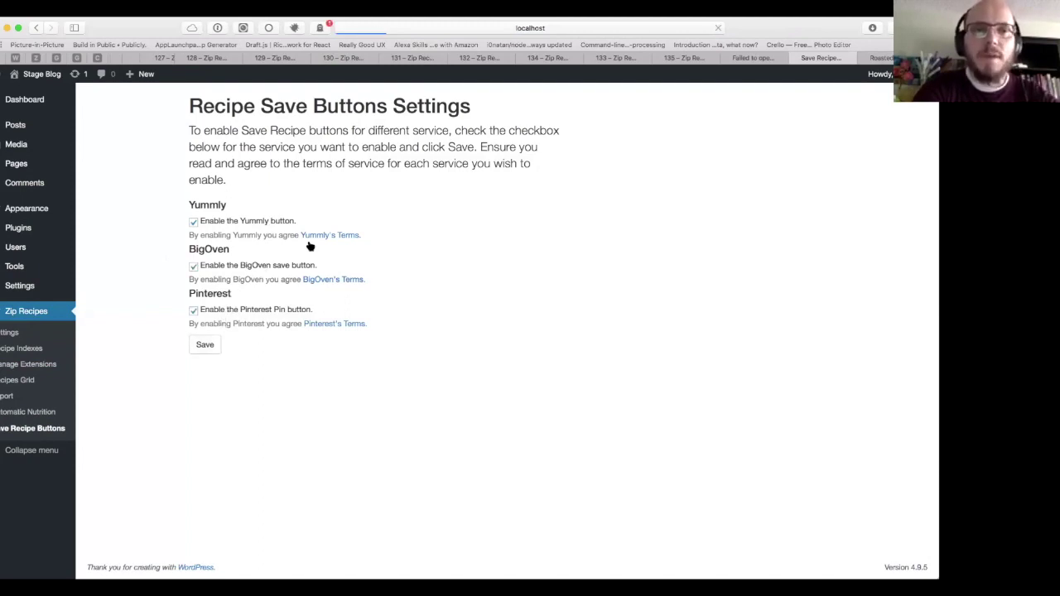
left_click(881, 57)
key("super+r")
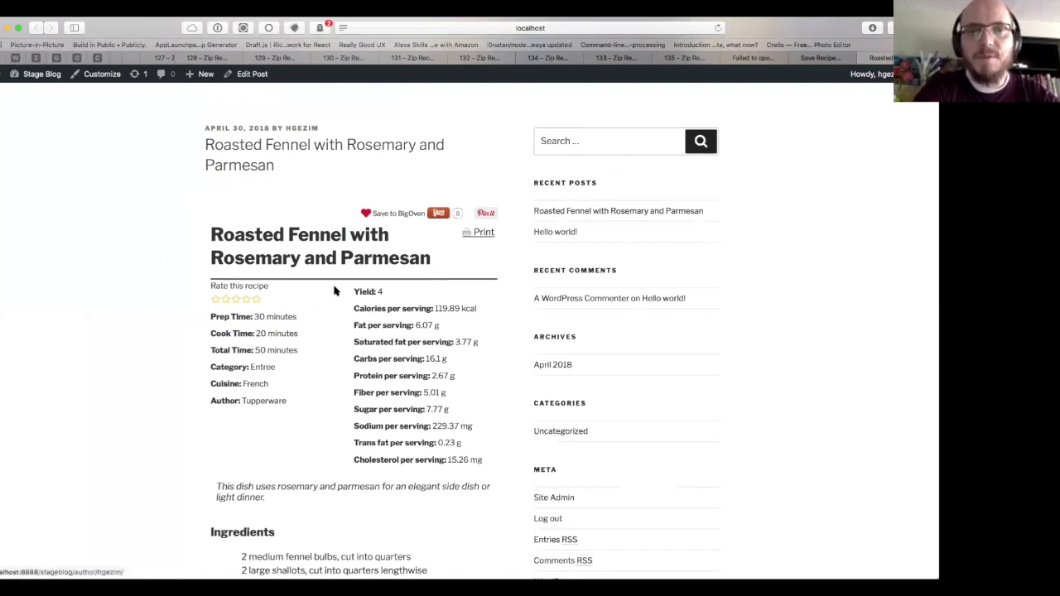
scroll(336, 289, "down", 1)
scroll(369, 296, "down", 4)
scroll(390, 244, "up", 5)
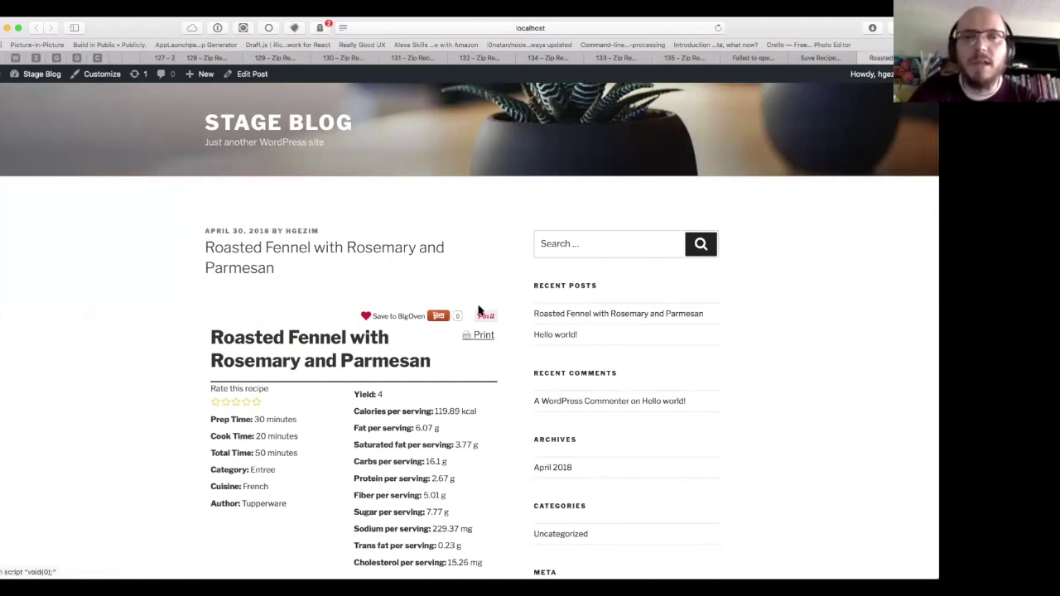
left_click(813, 59)
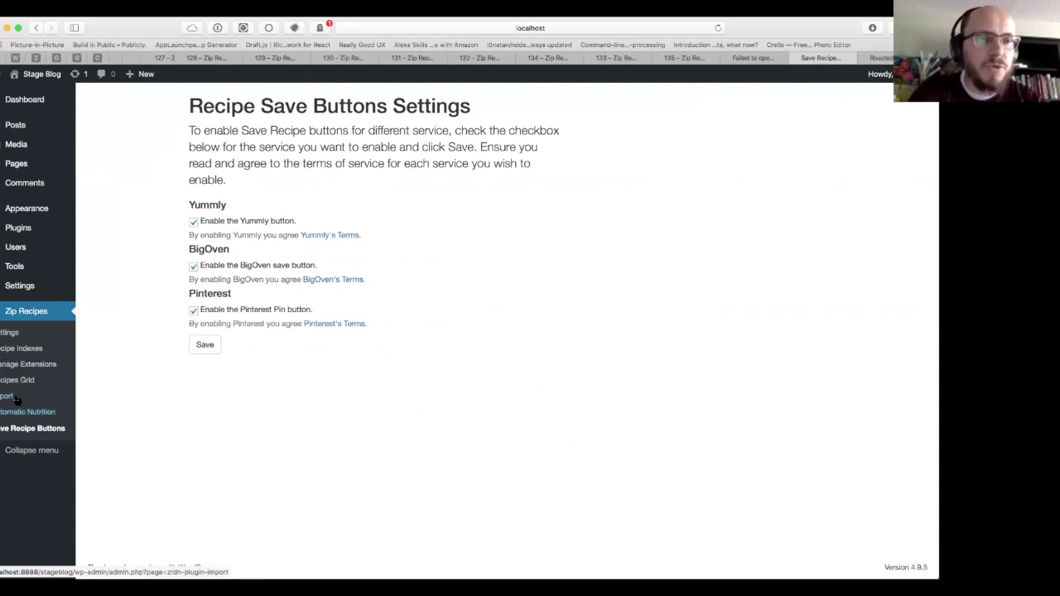
Step: Start a new recipe index named Alpha
left_click(29, 350)
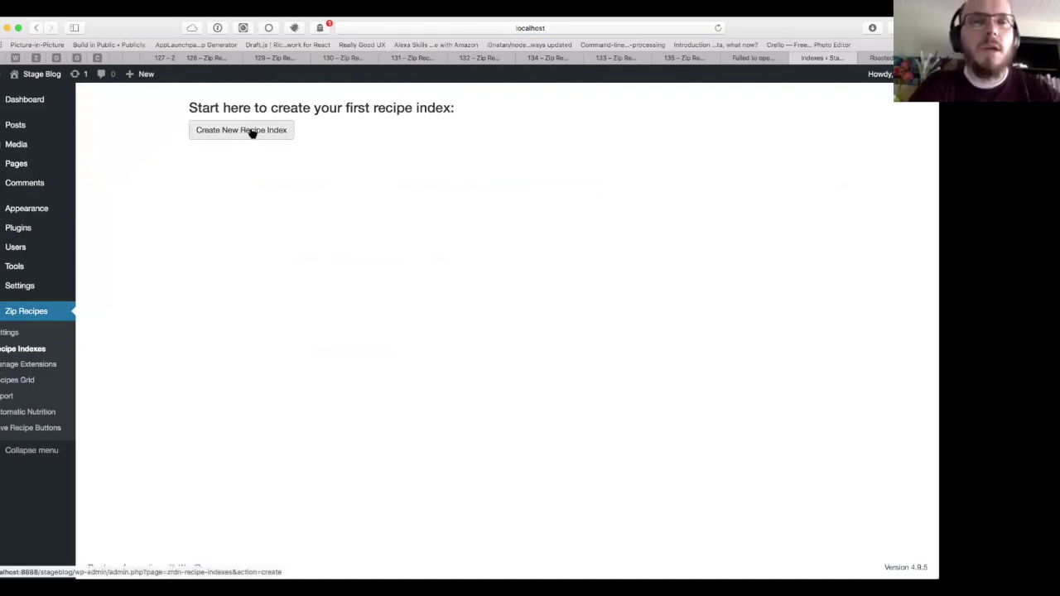
left_click(251, 133)
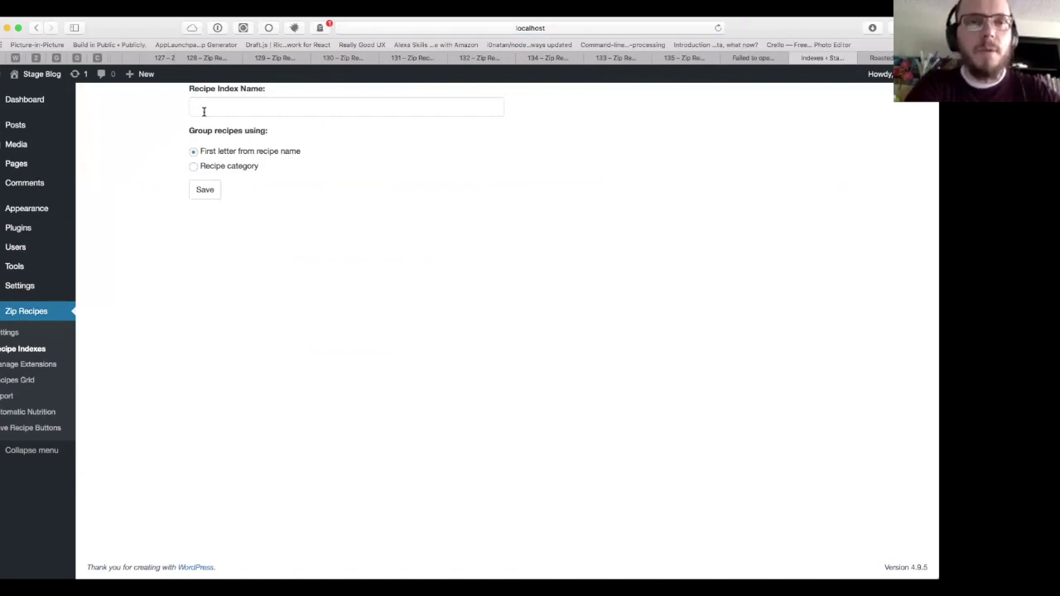
left_click(204, 111)
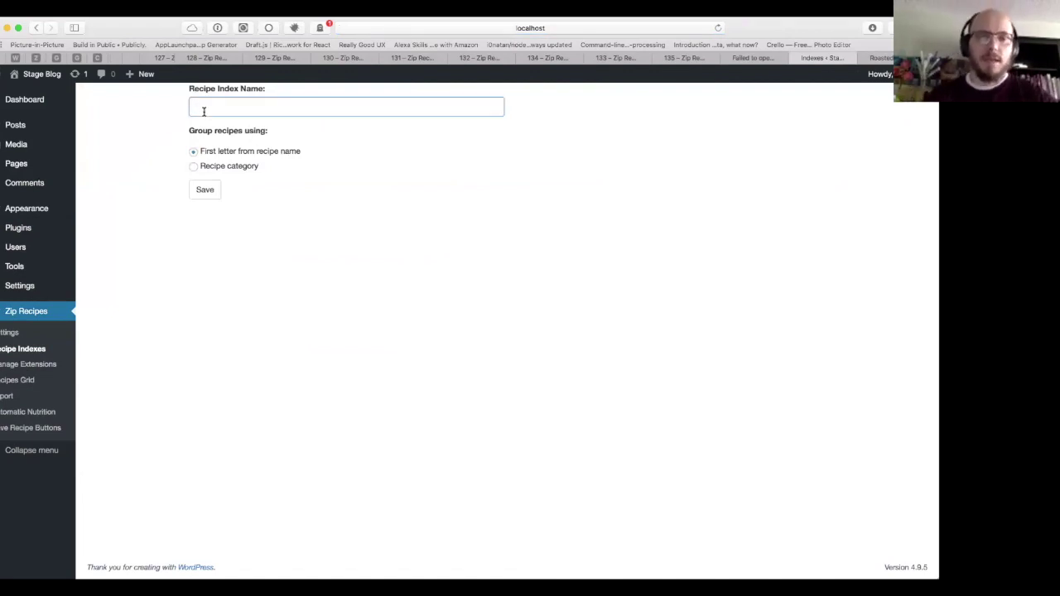
type("Alpha")
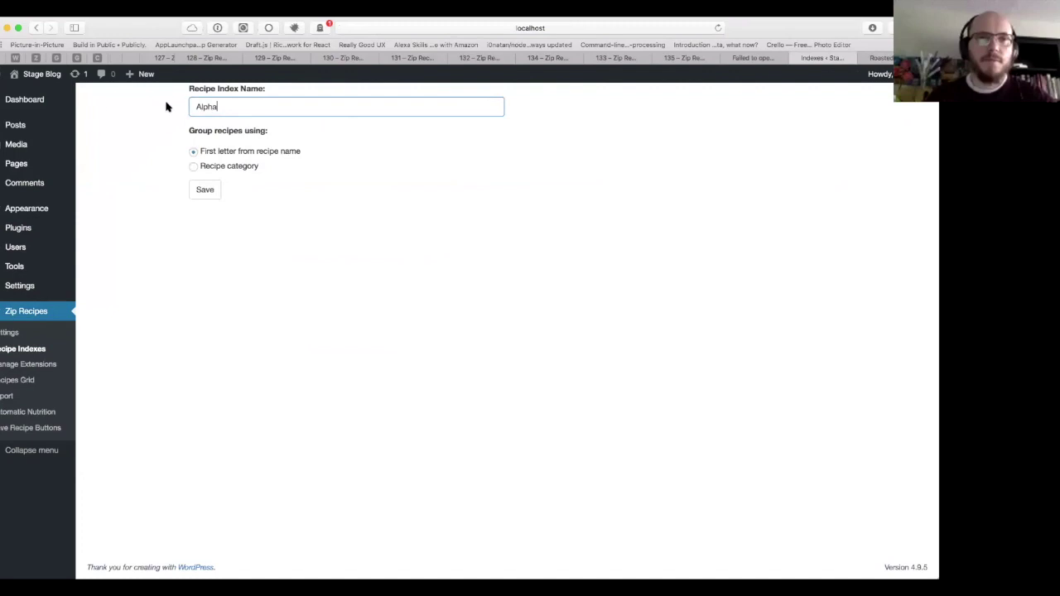
left_click(159, 112)
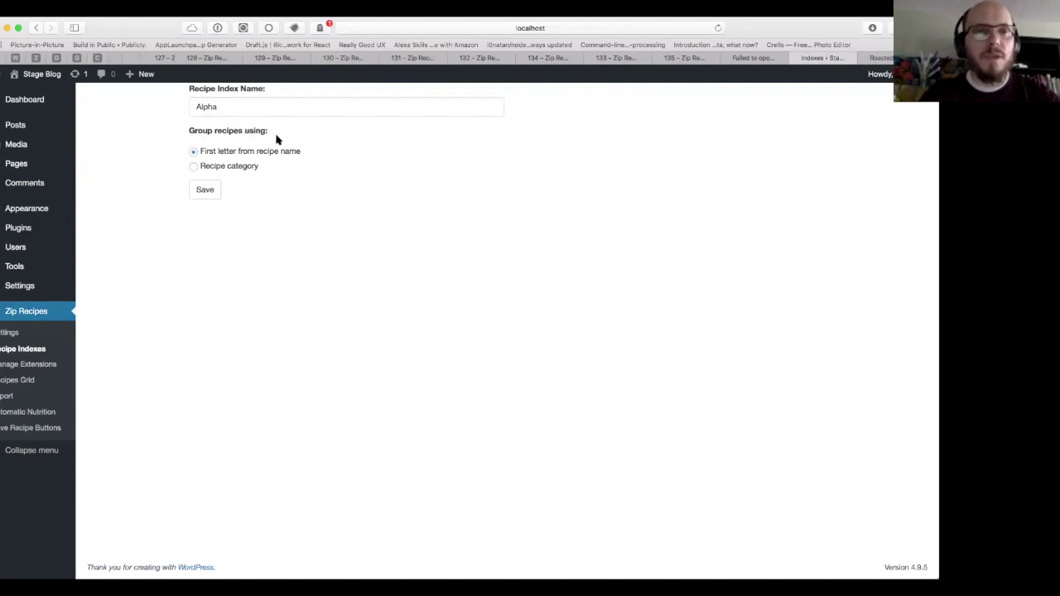
Step: Save the Alpha index with first-letter grouping and copy its [ziprecipes index id='1'] shortcode
left_click(200, 194)
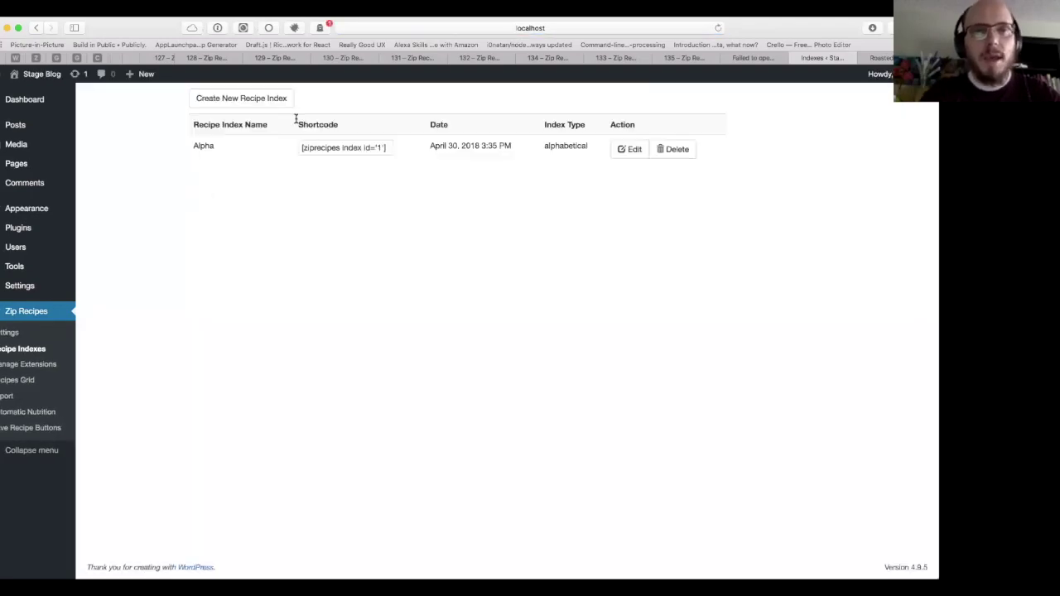
left_click(340, 144)
key("super+c")
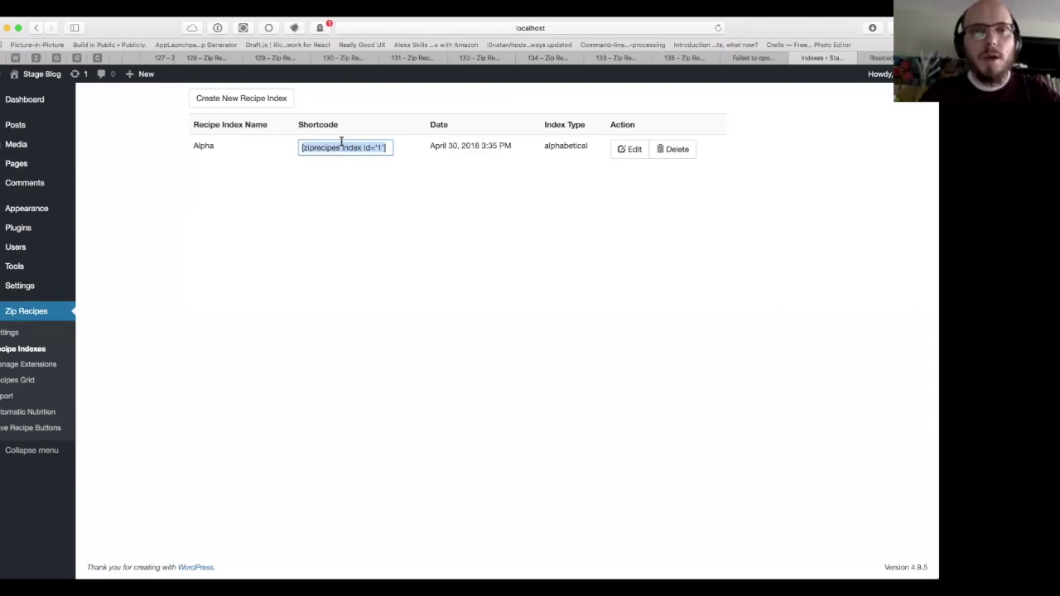
left_click(344, 181)
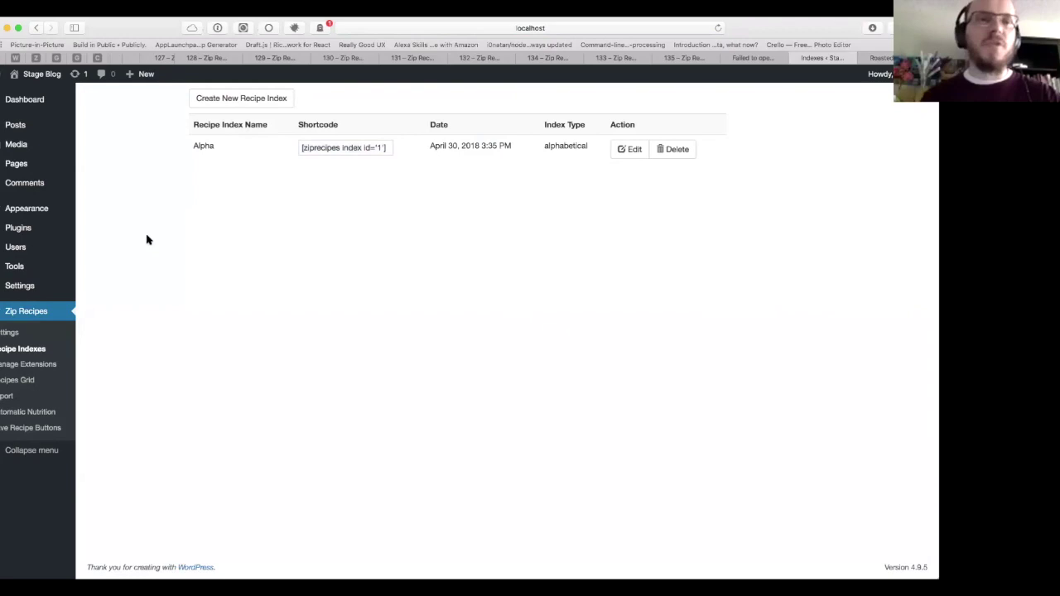
Step: Start a new page titled 'Recipe Index by Alphabet' with the intro 'Hey guys, these are some recipes'
mouse_move(30, 166)
left_click(106, 184)
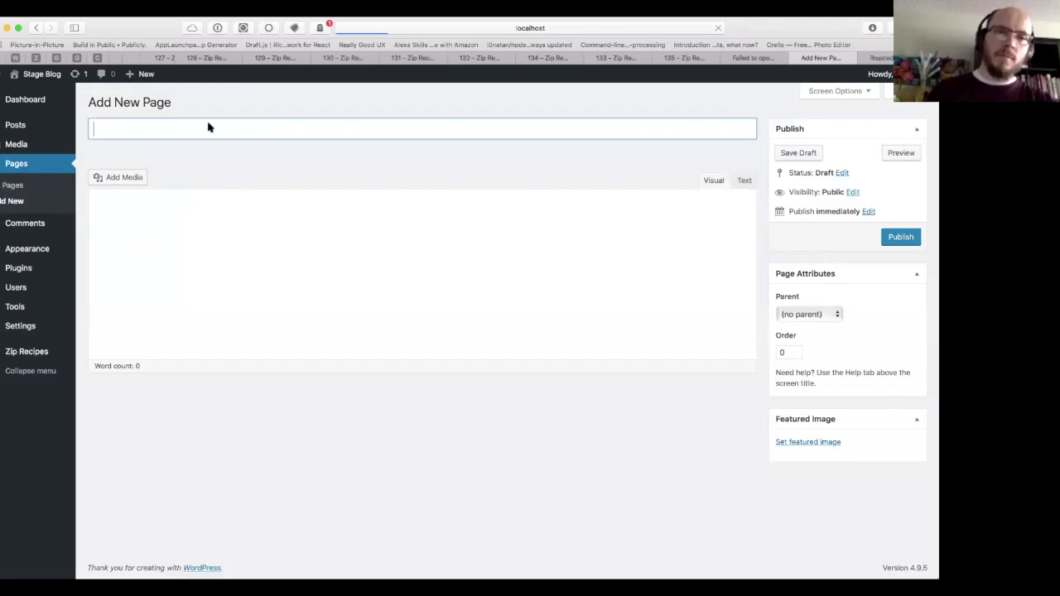
type("Recipe Index by Alphabet")
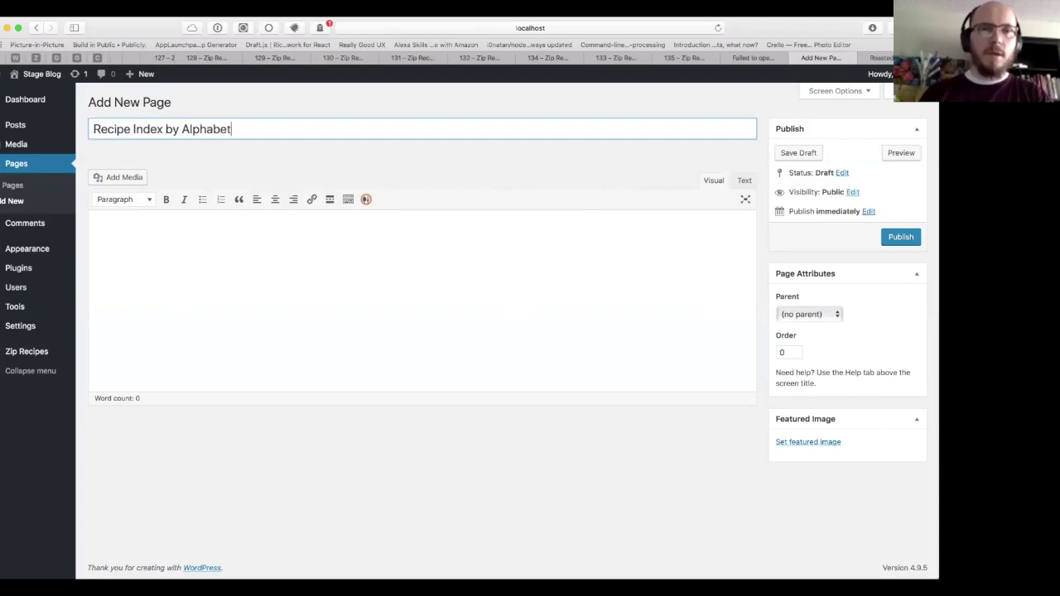
key("Tab")
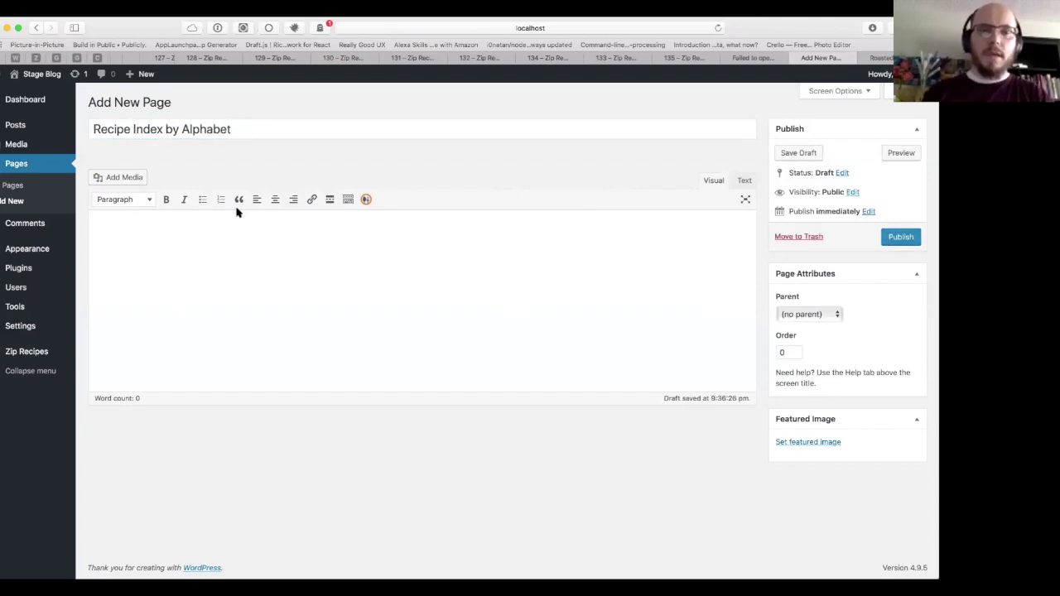
type("Hey guys")
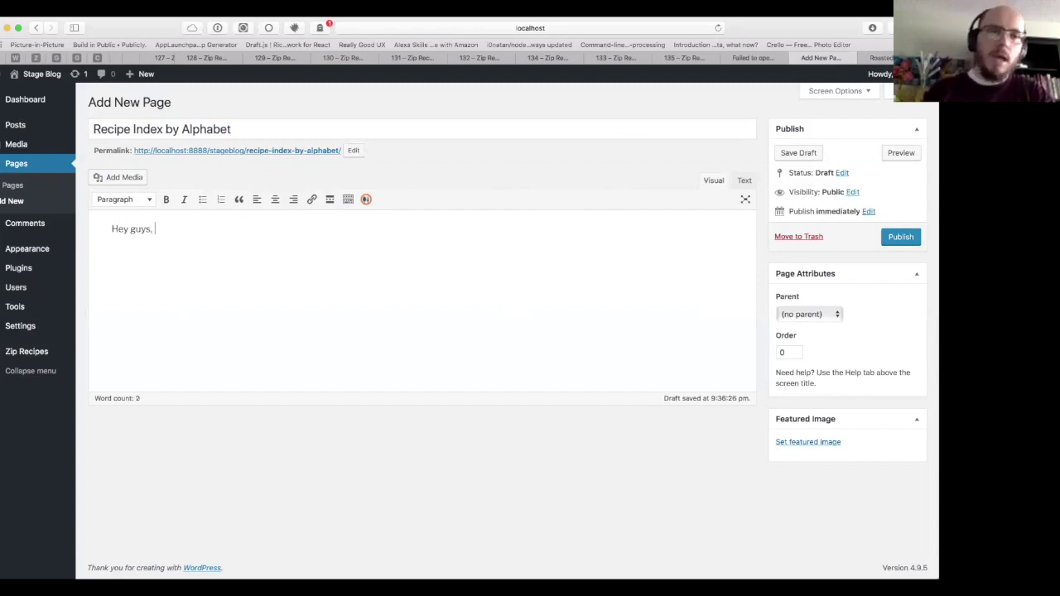
type(", th")
type("i")
key("BackSpace")
type("ese are some reas")
key("BackSpace")
key("BackSpace")
type("cipes yada...")
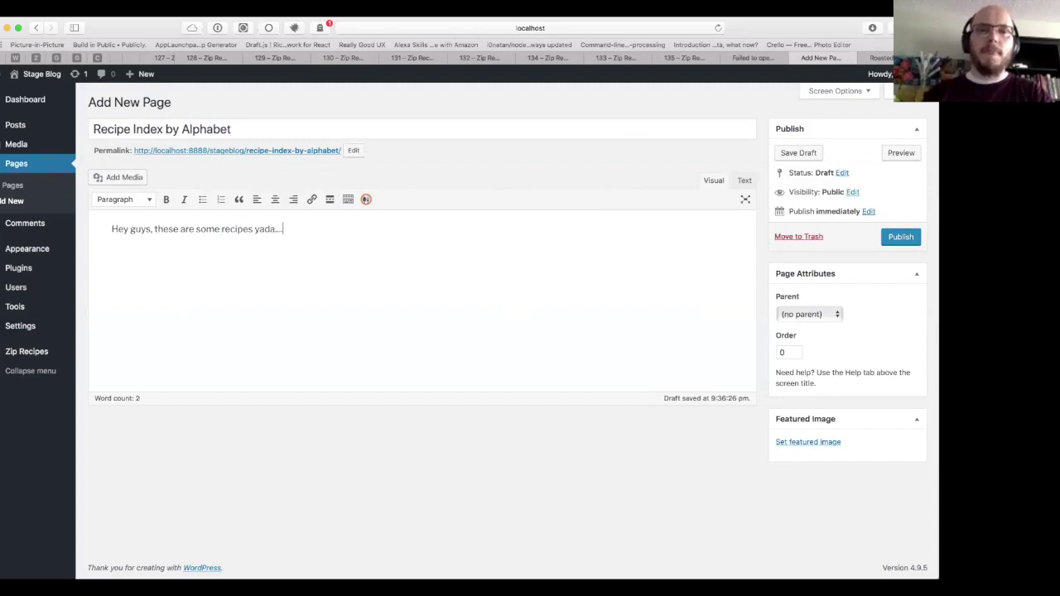
Step: Paste the [ziprecipes index id='1'] shortcode on a new line and publish the page
key("Return")
key("super+v")
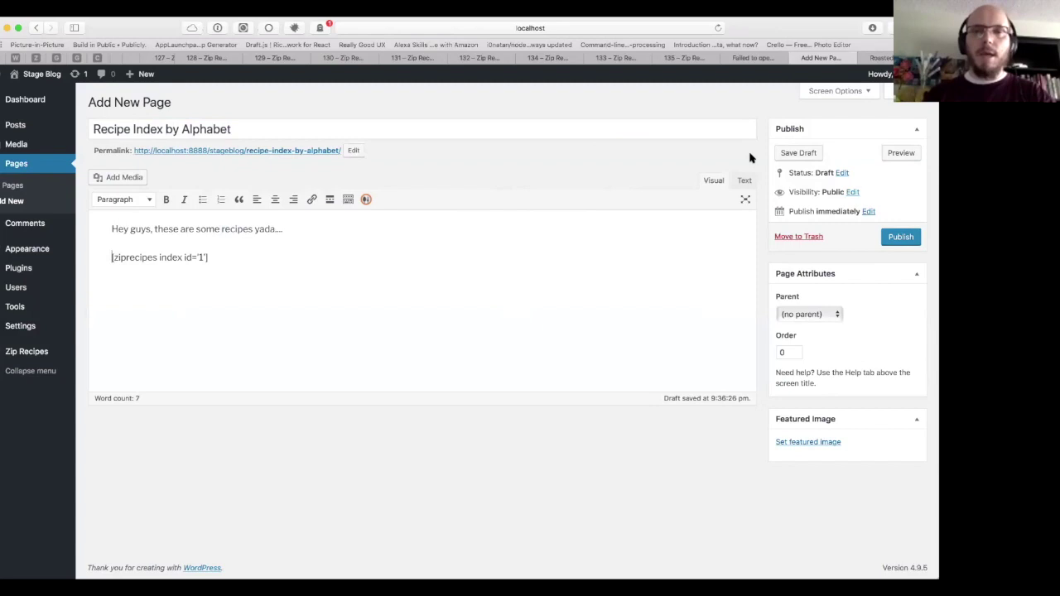
left_click(895, 240)
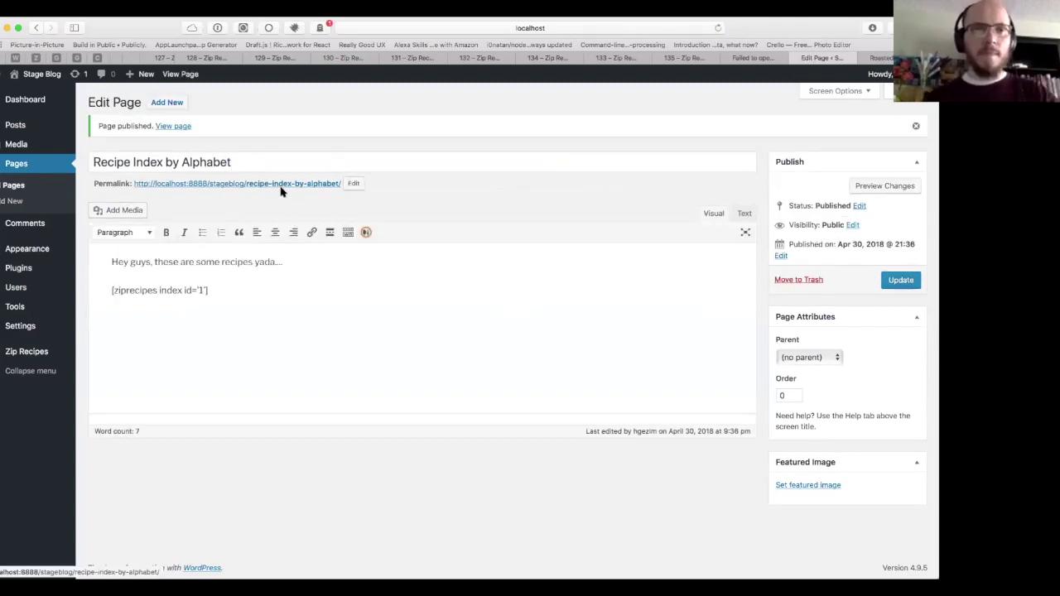
left_click(287, 185, "super")
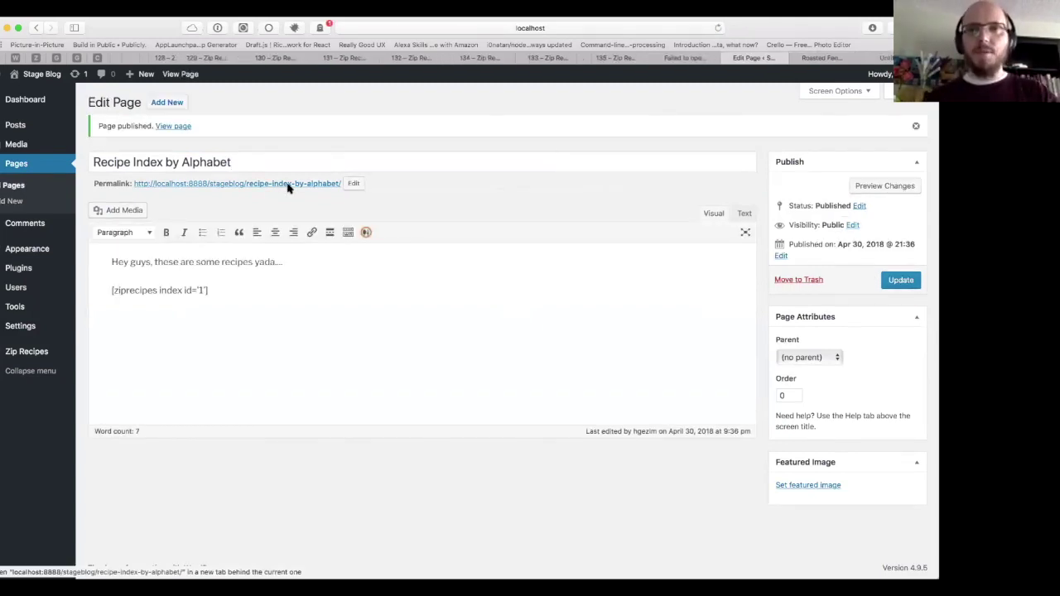
Step: View the live alphabetical index showing Roasted Fennel under R, then go back to the page editor
key("ctrl+Tab")
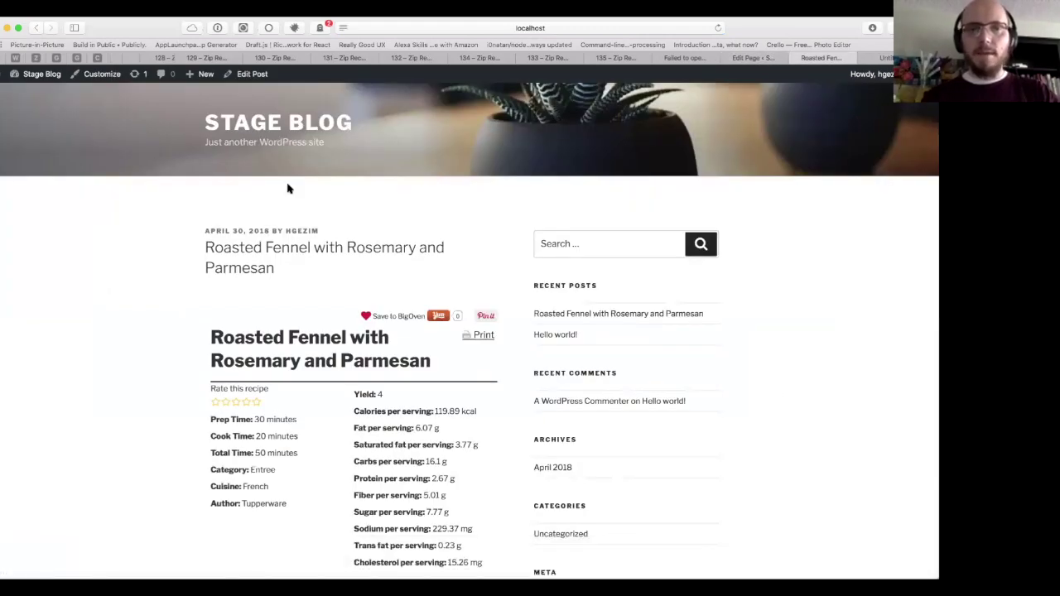
key("ctrl+Tab")
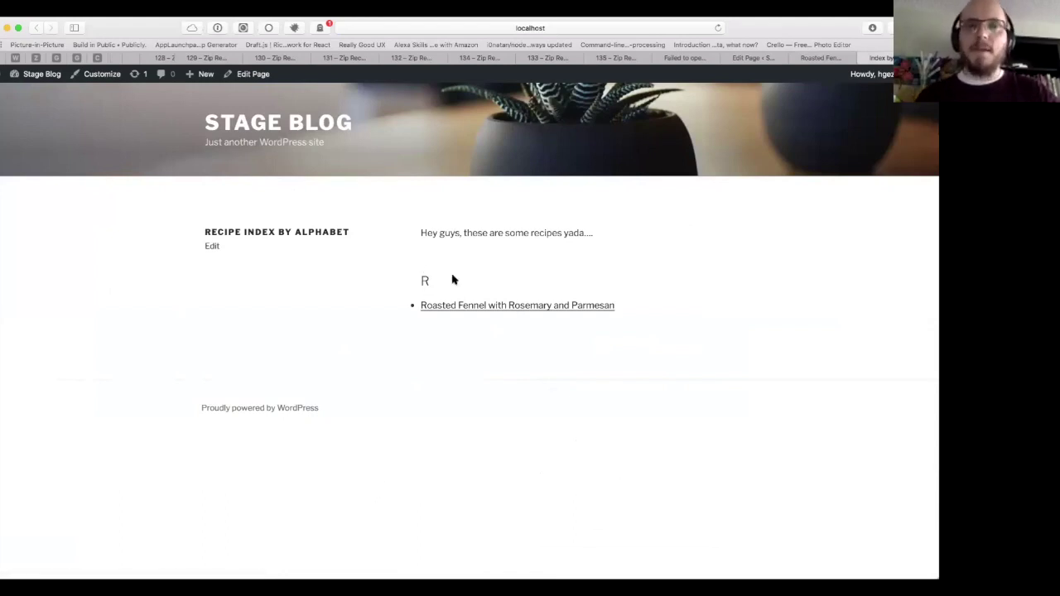
key("ctrl+shift+Tab")
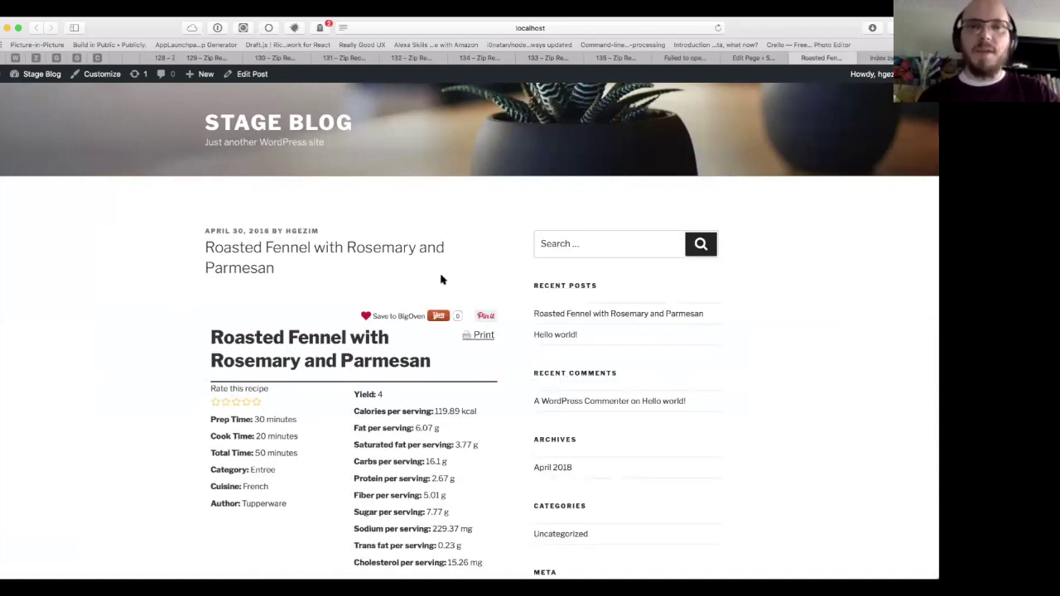
key("ctrl+shift+Tab")
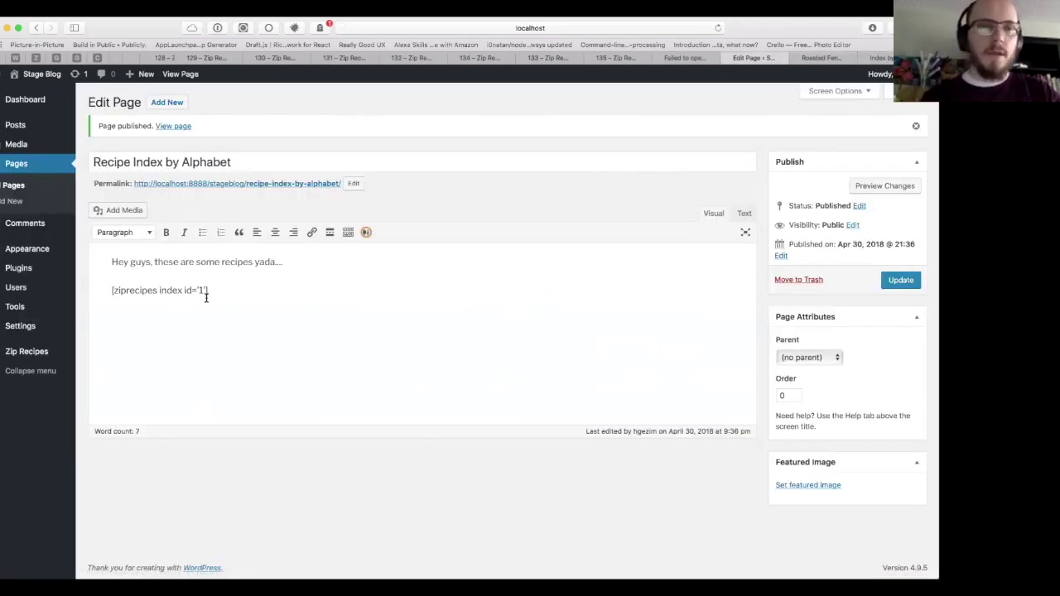
mouse_move(53, 358)
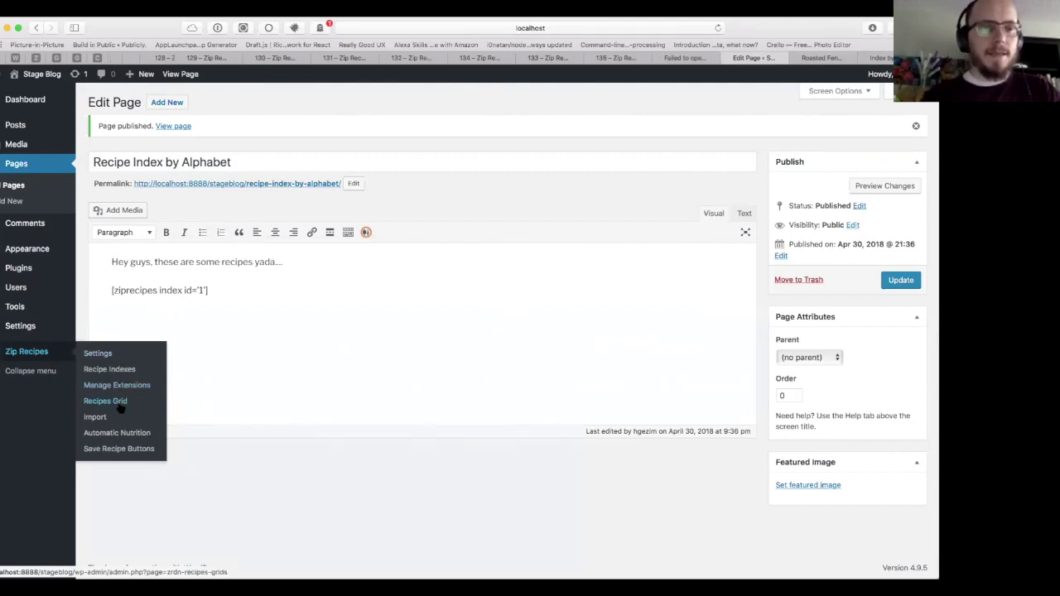
Step: Create and save a recipe grid named 'Grid with category' grouped by recipe category
left_click(120, 404)
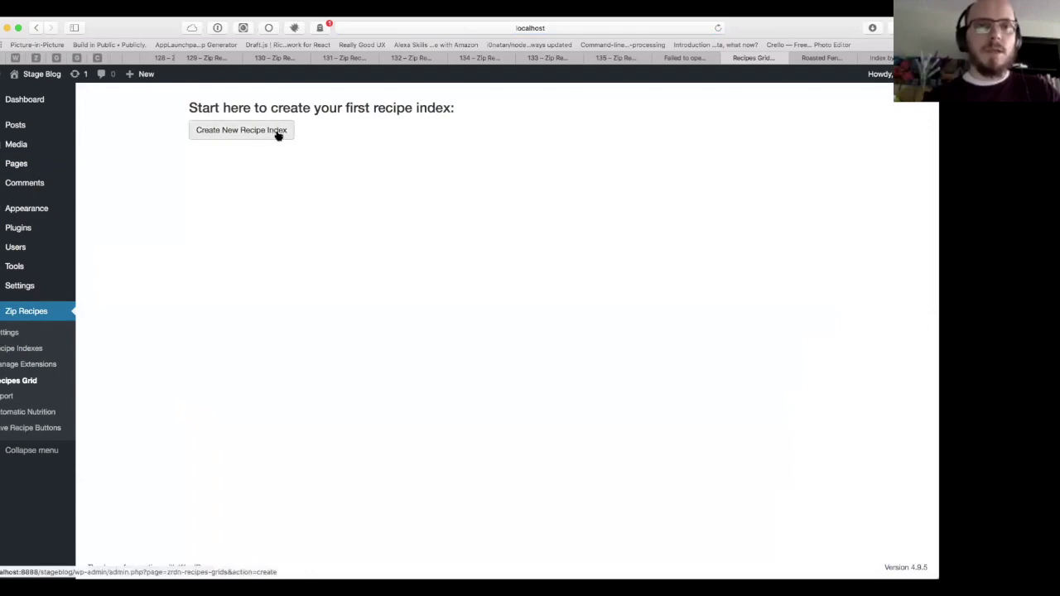
left_click(278, 135)
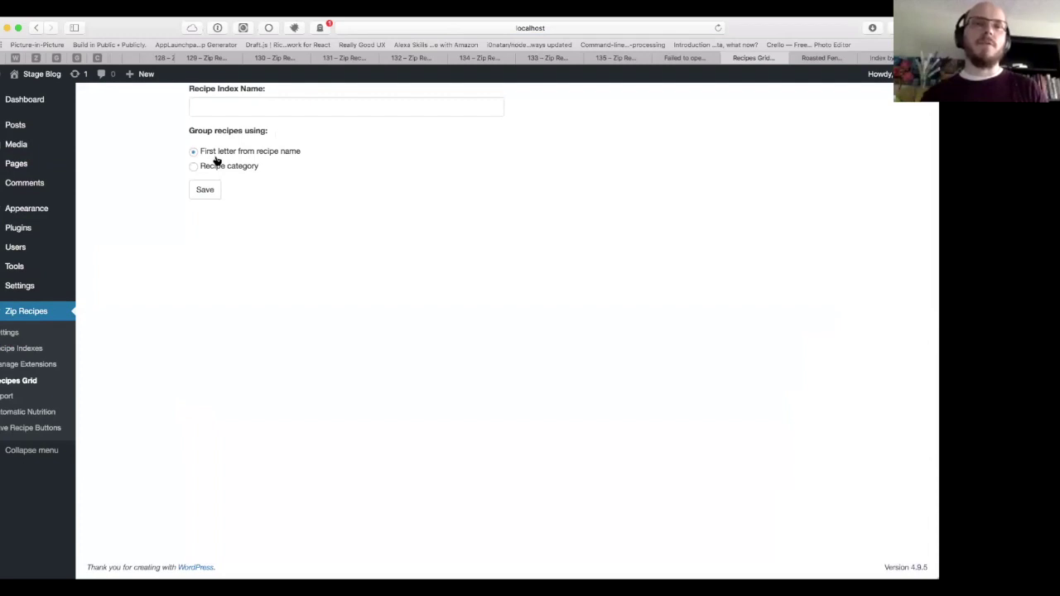
left_click(237, 109)
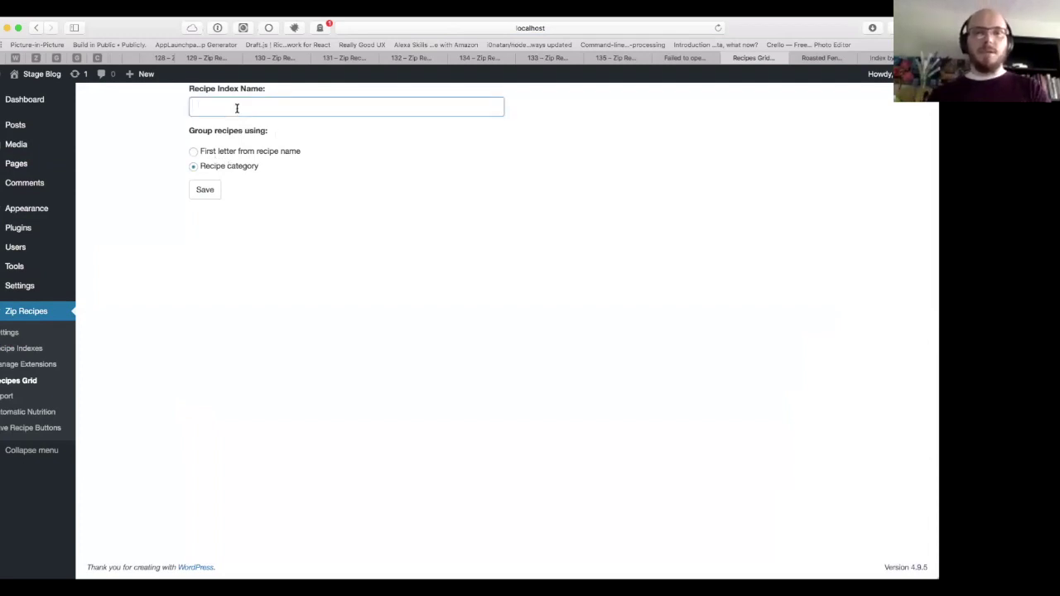
type("Grid with categor")
left_click(204, 190)
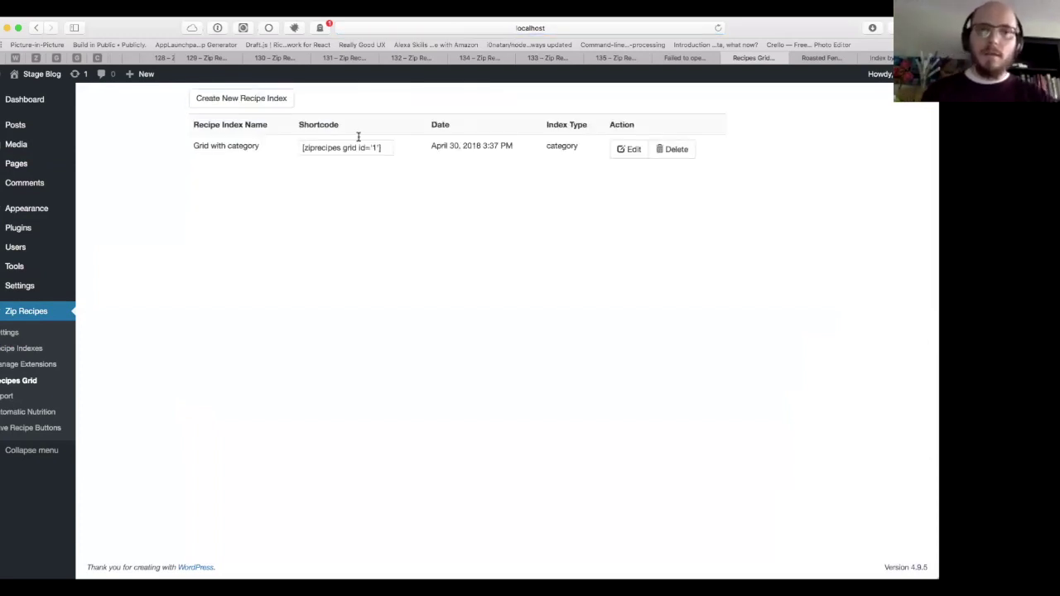
Step: Copy the grid's [ziprecipes grid id='1'] shortcode and start a new page
left_click(359, 137)
key("super+c")
left_click(268, 262)
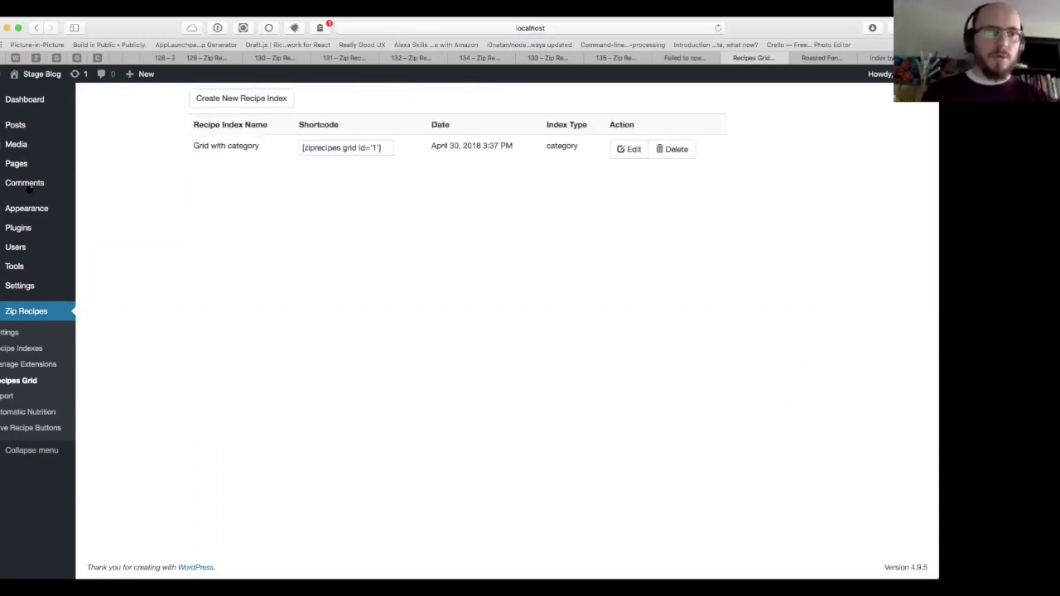
mouse_move(31, 153)
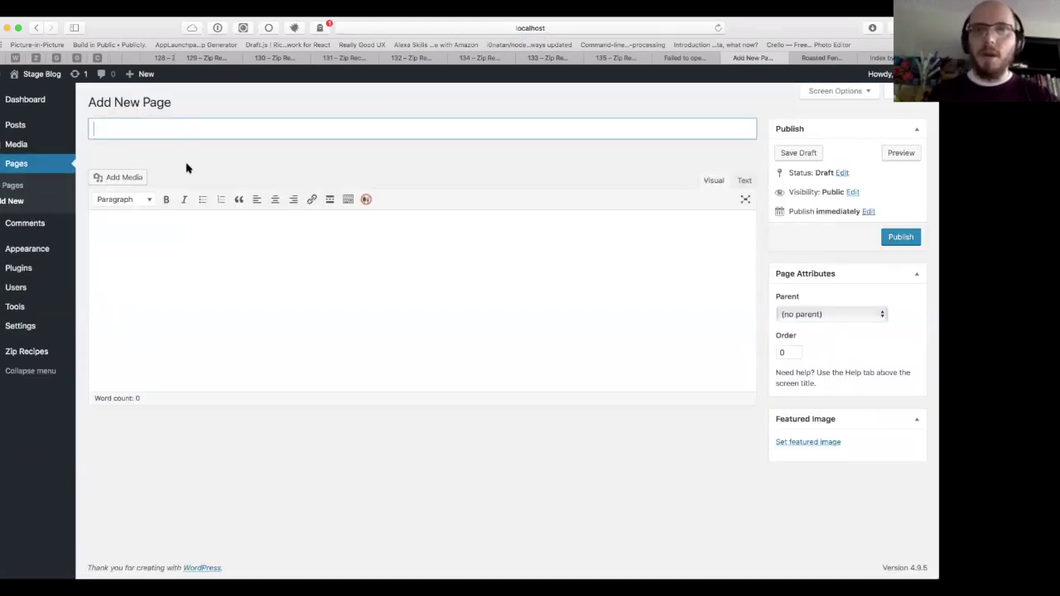
Step: Title the new page 'Grid by Category'
key("ctrl+Tab")
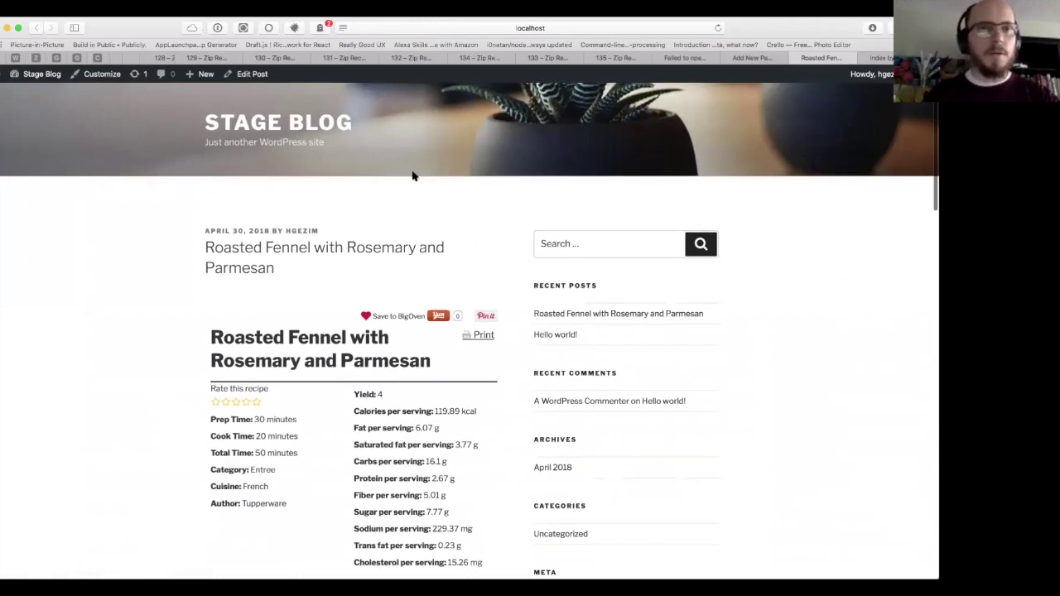
scroll(413, 175, "down", 10)
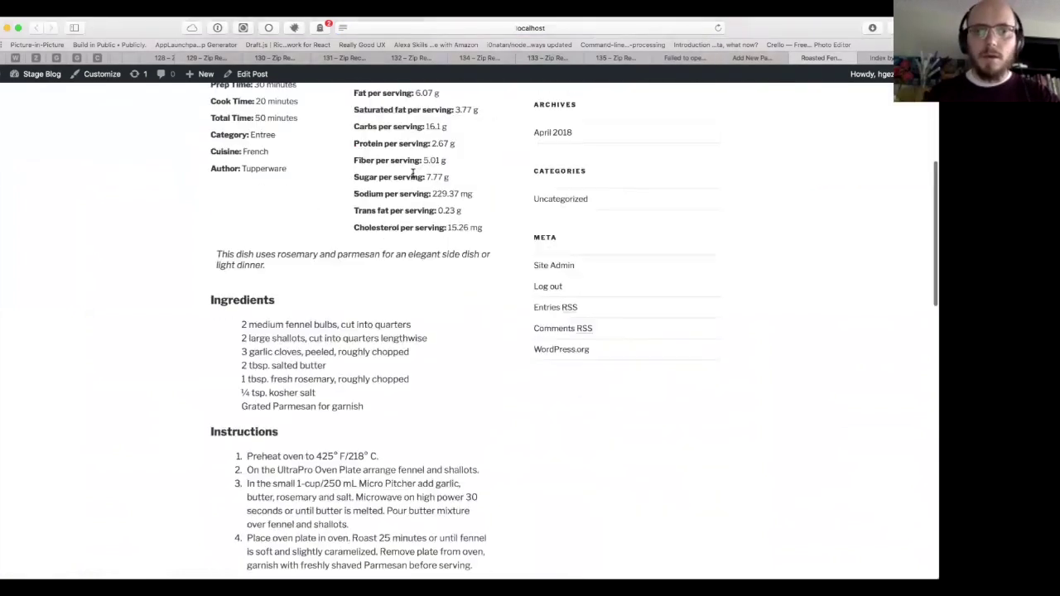
scroll(430, 171, "up", 10)
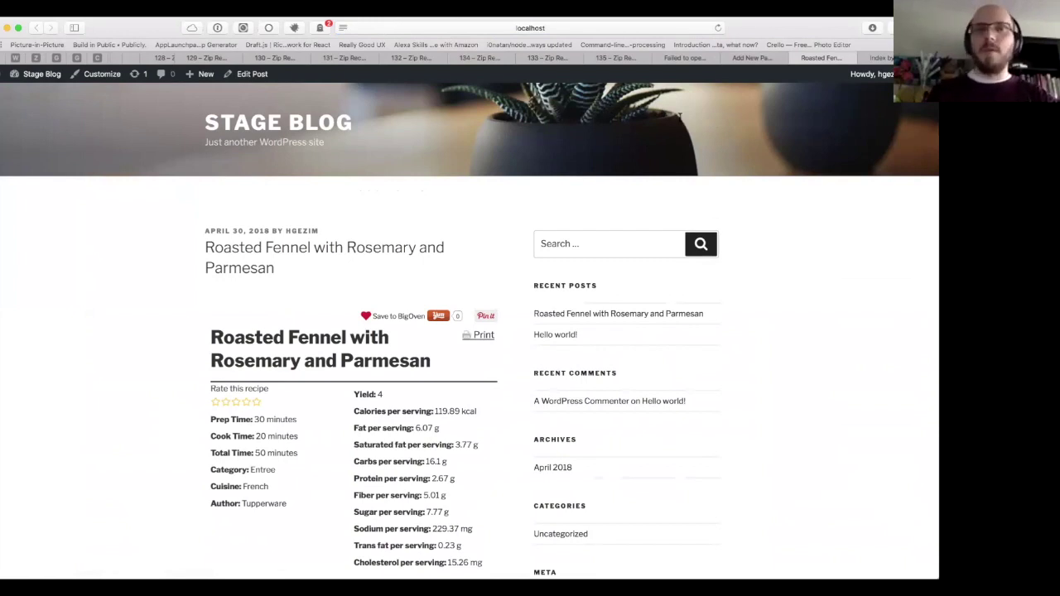
key("ctrl+shift+Tab")
type("Gr")
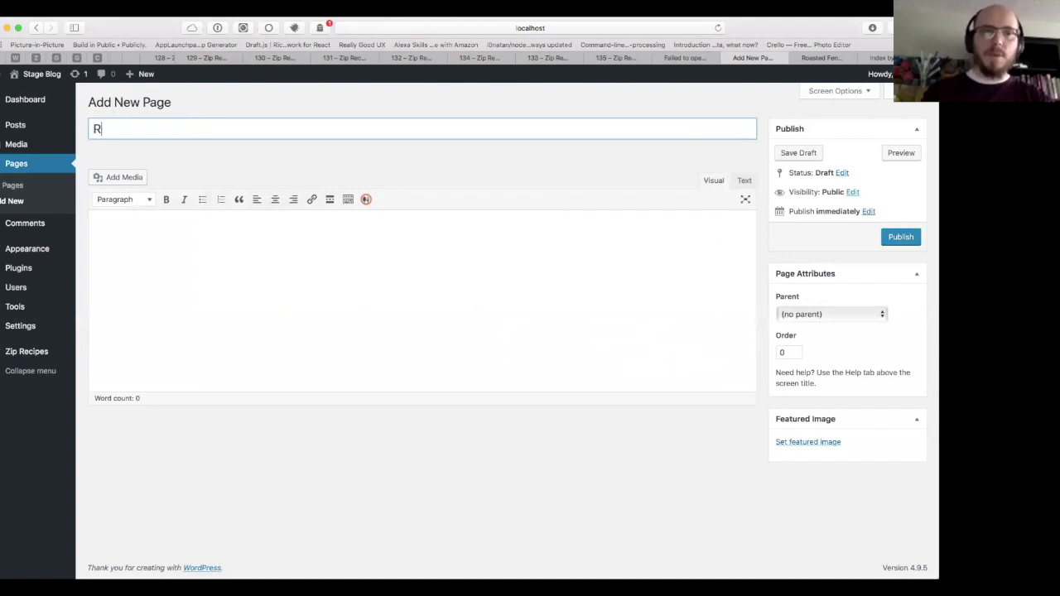
type("id by Category")
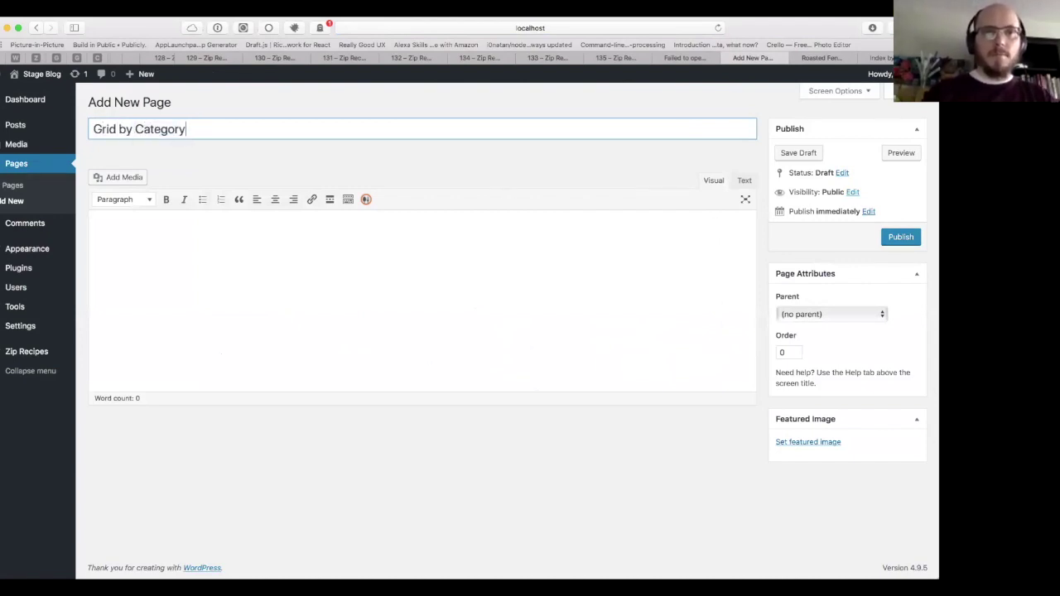
key("Tab")
Step: Paste the [ziprecipes grid id='1'] shortcode into the body, publish, and open the live page
key("super+v")
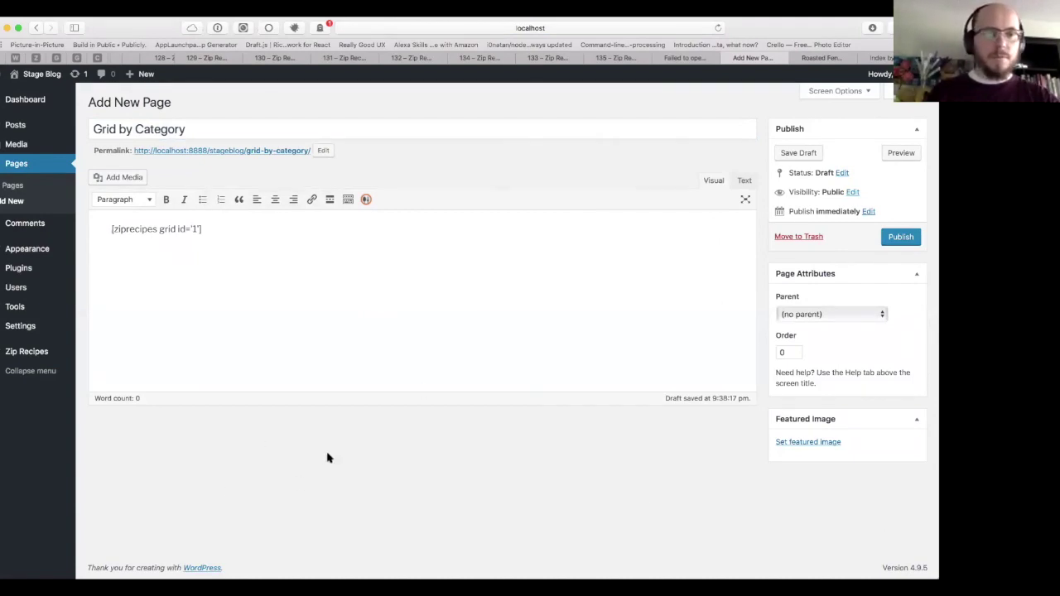
left_click(895, 237)
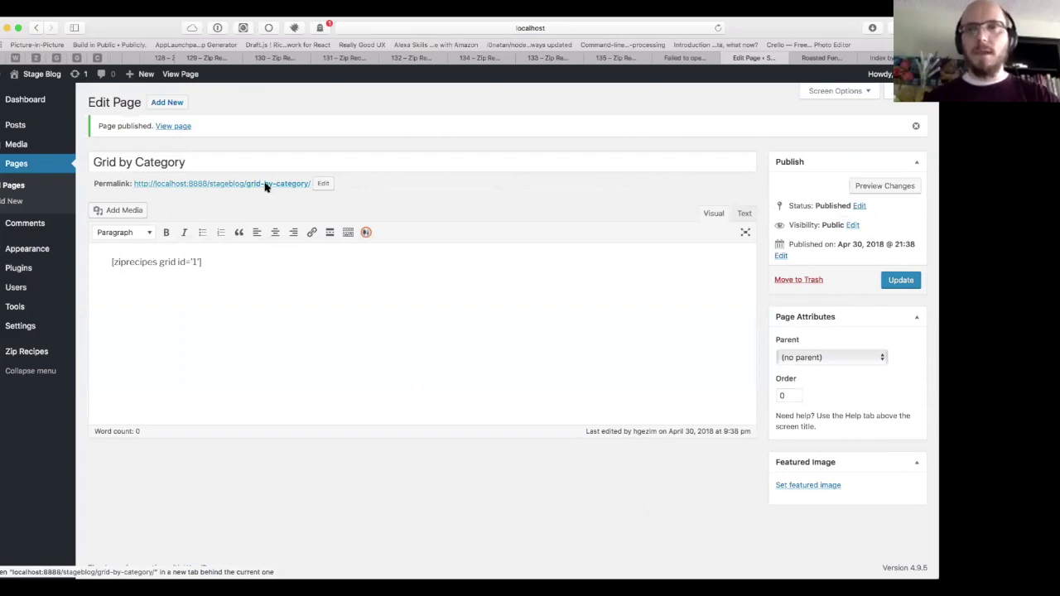
left_click(265, 186, "super")
Step: Check that the live Grid by Category page lists Roasted Fennel under Uncategorized, then go to the fennel post
key("ctrl+Tab")
key("ctrl+Tab")
key("ctrl+Tab")
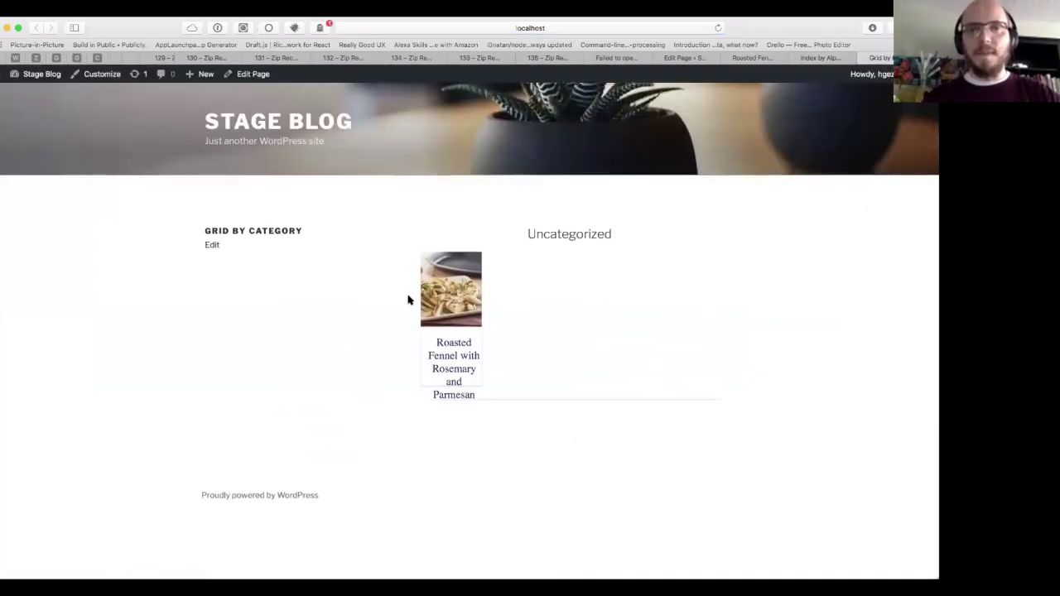
double_click(561, 238)
left_click(556, 281)
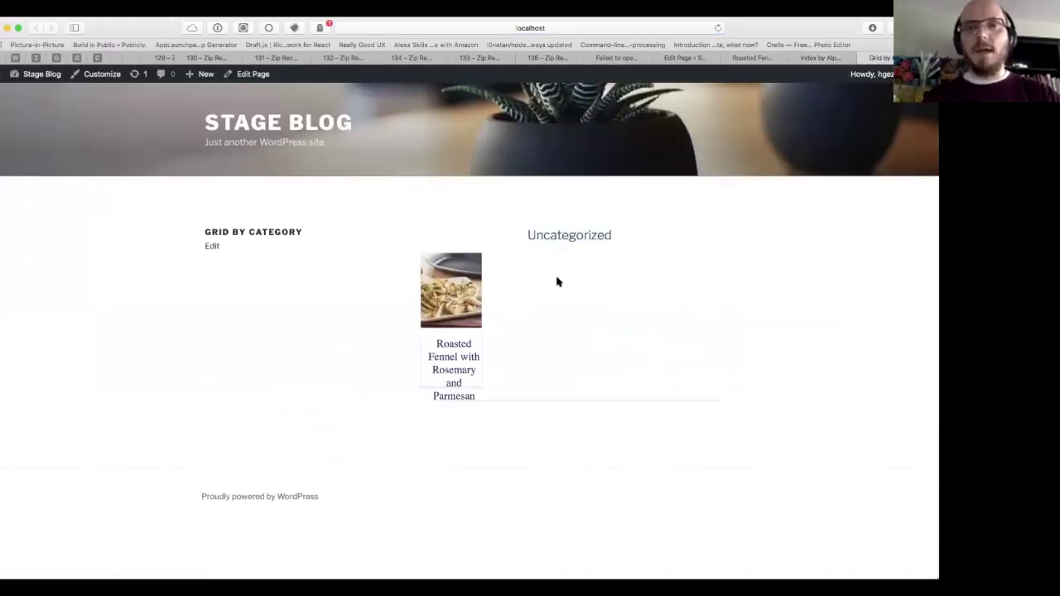
double_click(563, 235)
left_click(569, 272)
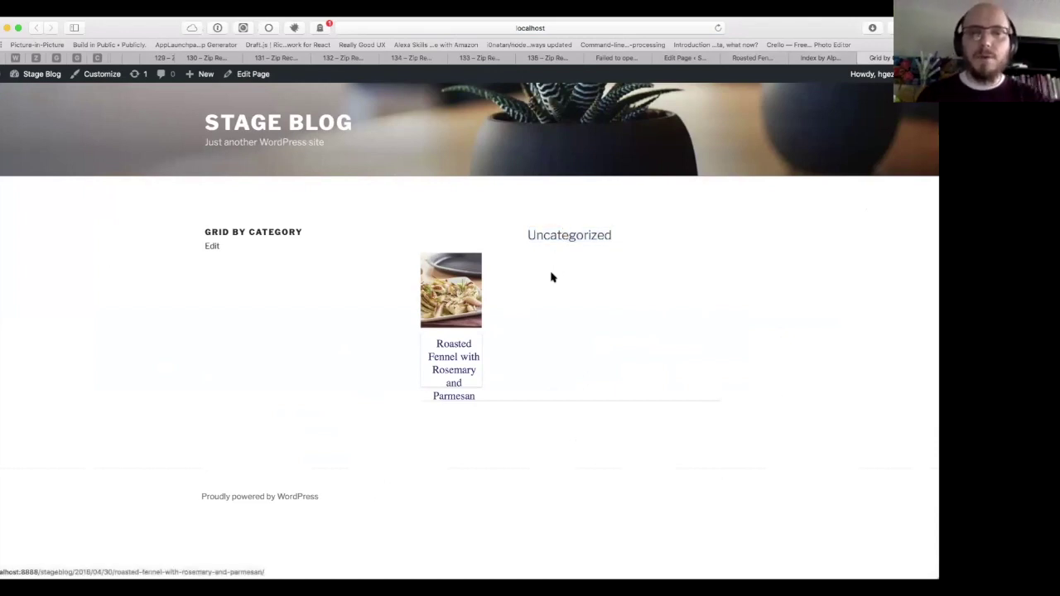
key("ctrl+shift+Tab")
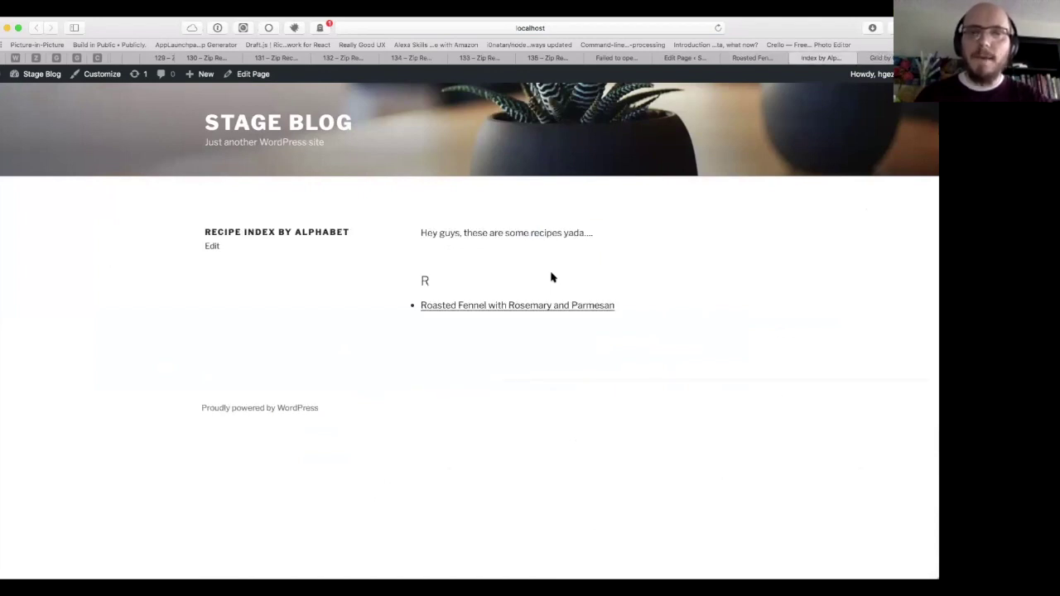
key("ctrl+shift+Tab")
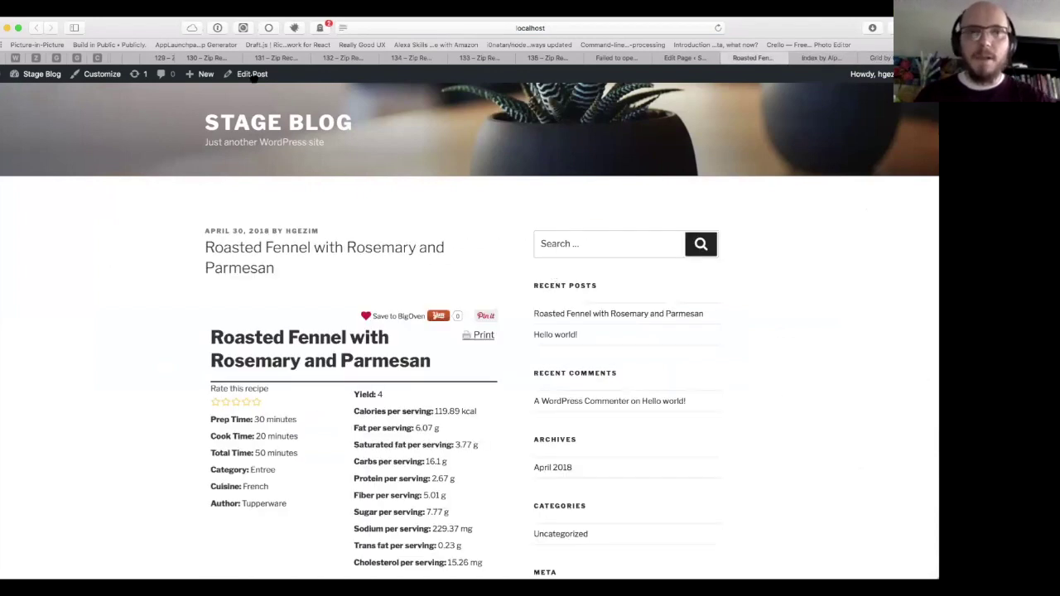
Step: Assign the fennel post to a new Lunch category and untick Uncategorized
left_click(254, 74)
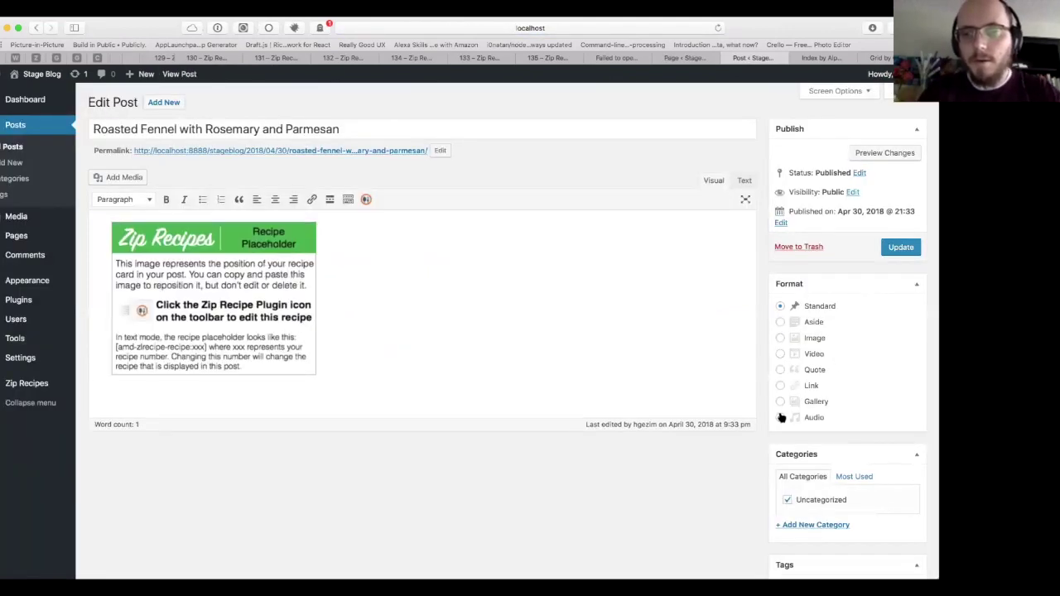
scroll(781, 418, "down", 5)
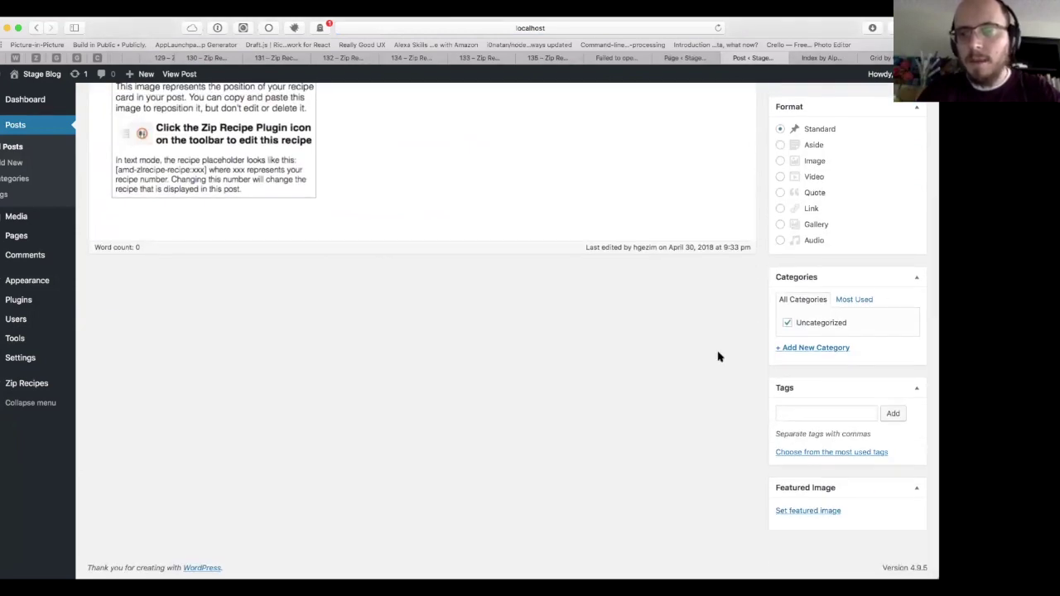
left_click(801, 354)
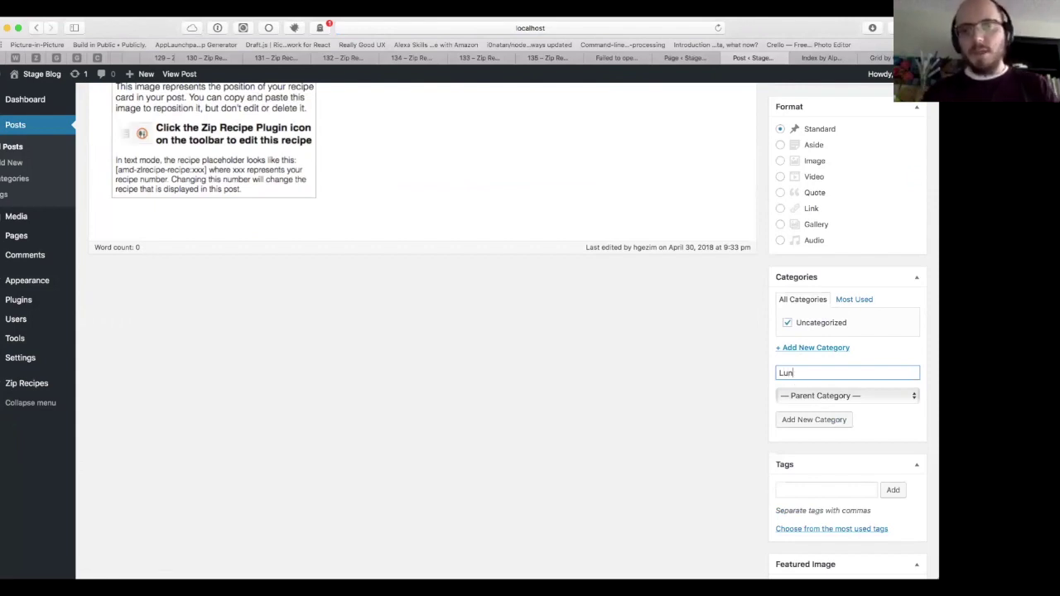
left_click(796, 419)
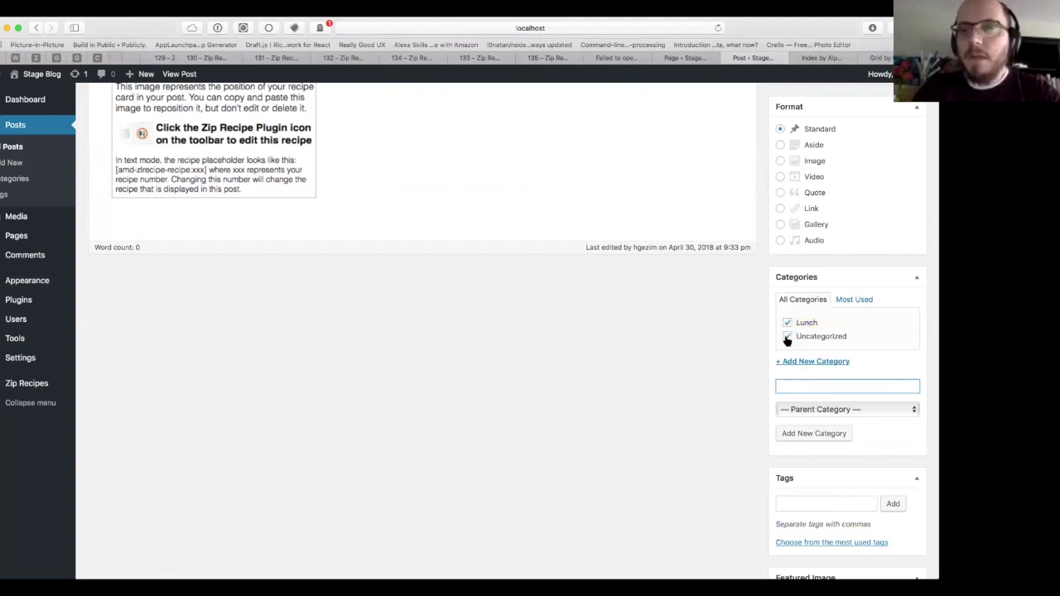
left_click(786, 338)
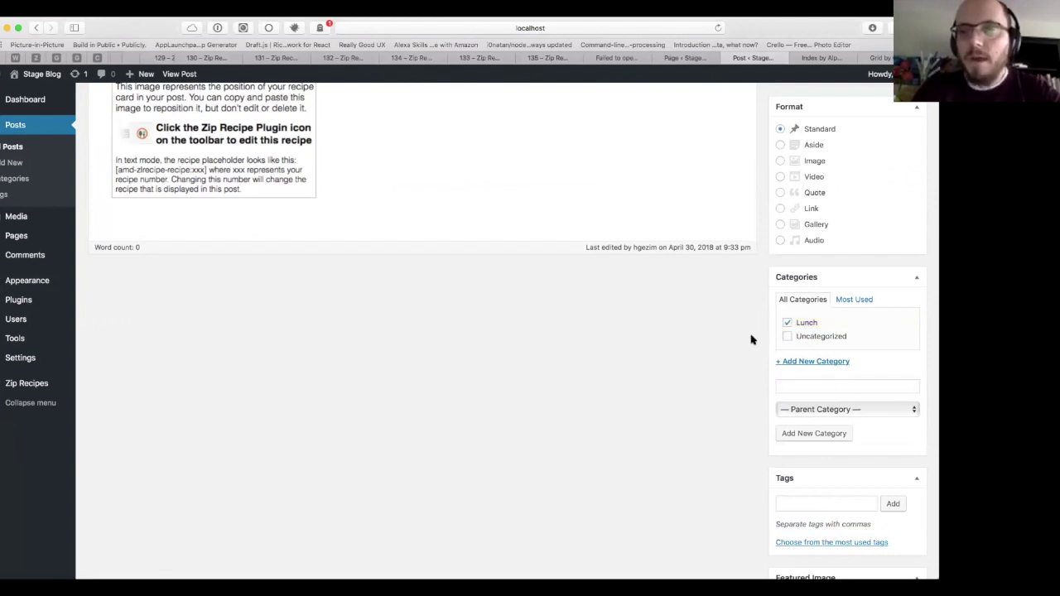
Step: Update the post to save the Lunch category, then view the recipe index tab
scroll(745, 397, "down", 3)
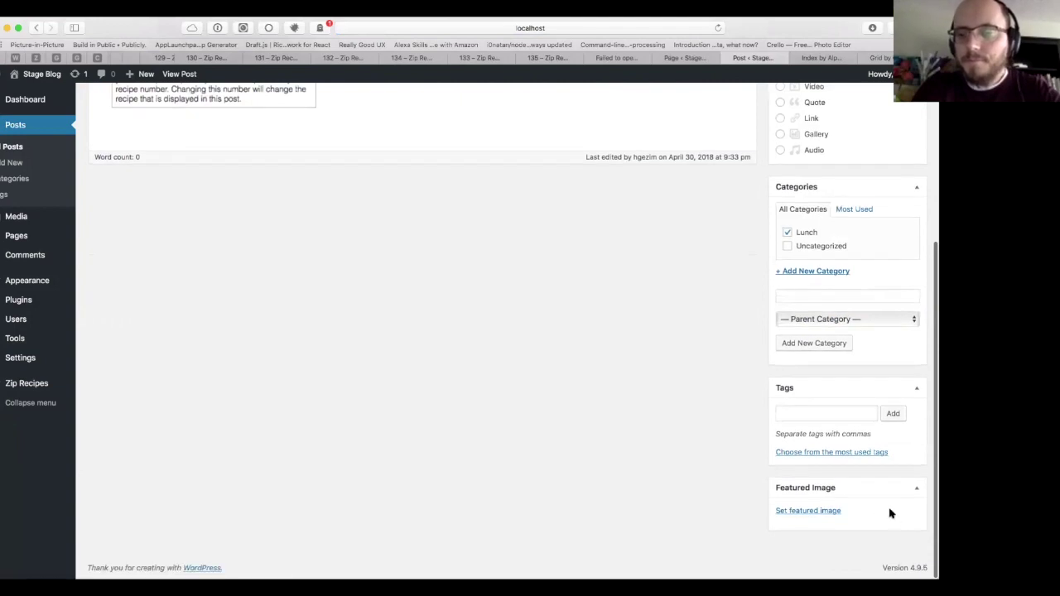
right_click(631, 380)
left_click(650, 301)
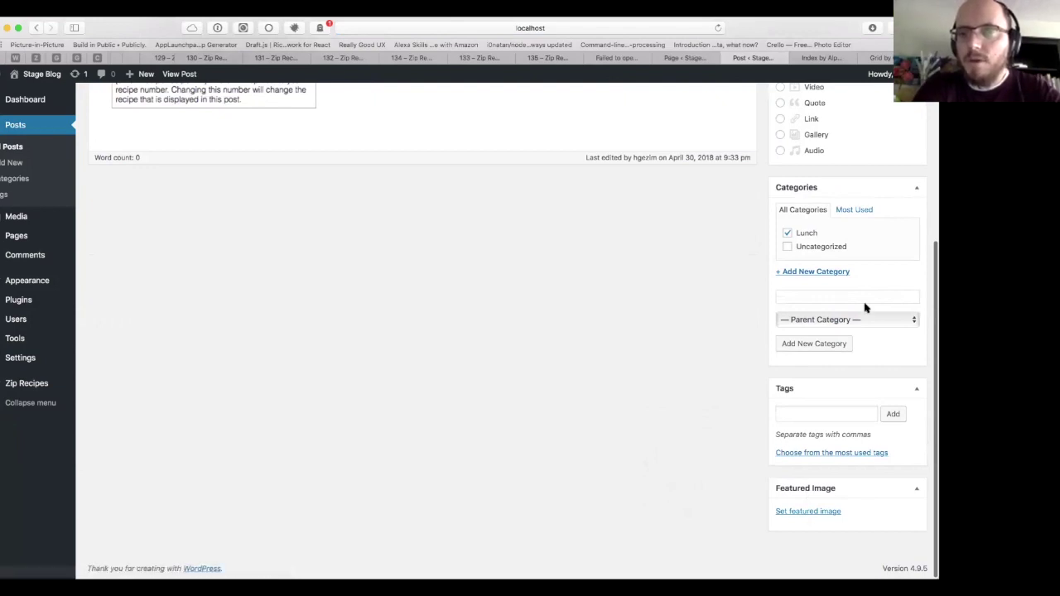
scroll(864, 300, "up", 5)
left_click(895, 250)
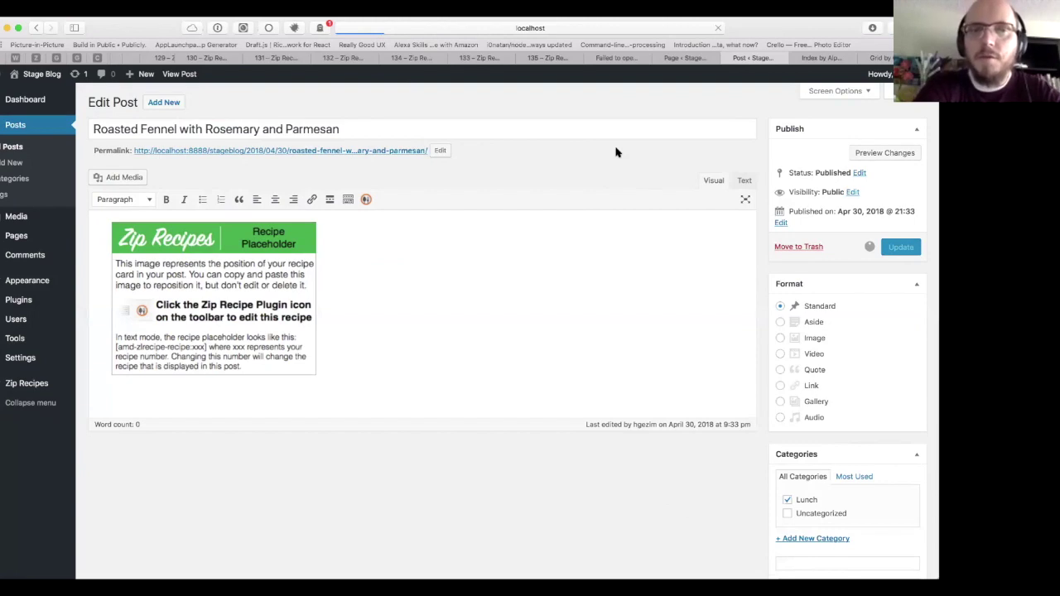
left_click(818, 58)
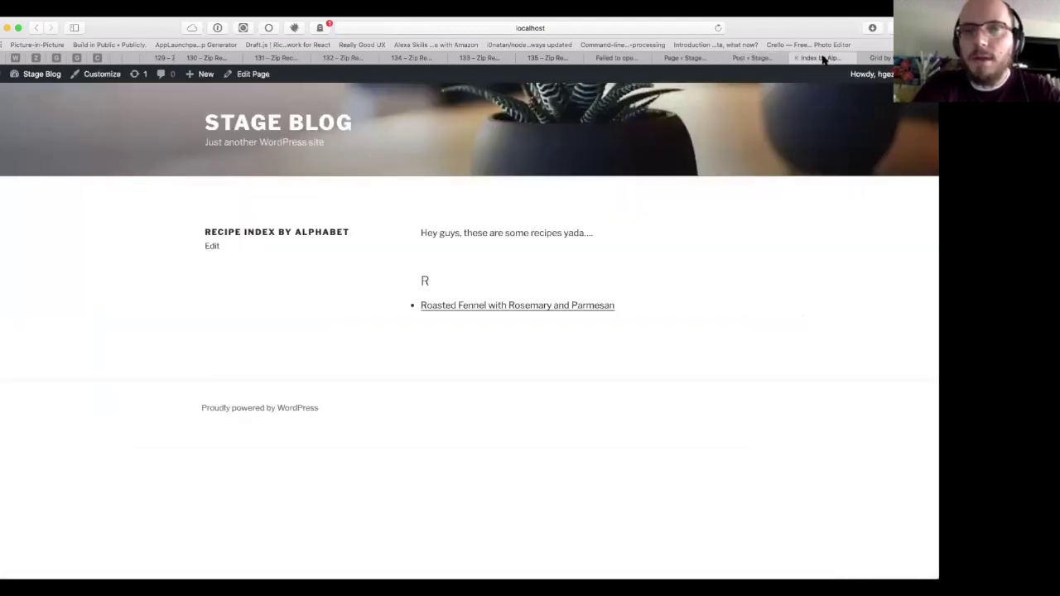
Step: Check that Grid by Category lists Roasted Fennel under Lunch, then return to Edit Post
left_click(884, 58)
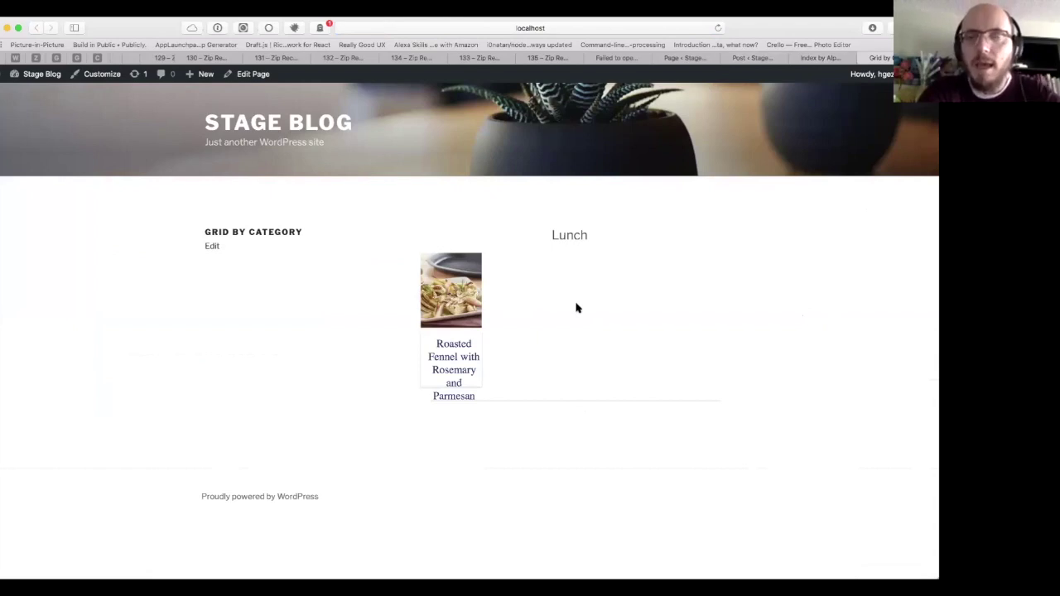
left_click(752, 58)
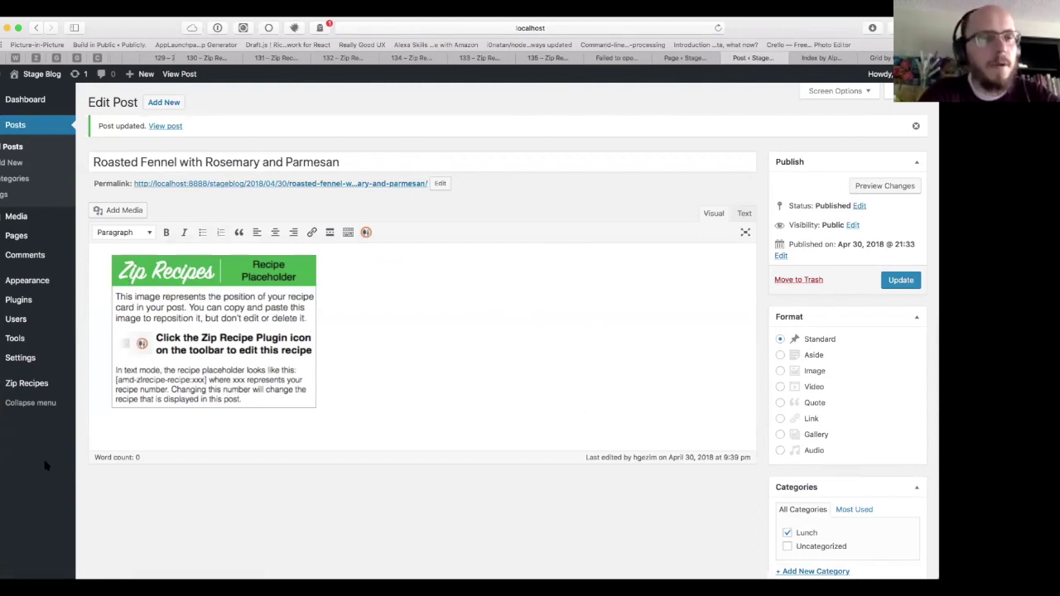
Step: Review the Zip Recipes extensions, check the recipe index and grid pages, then go to the STAGE BLOG home
mouse_move(46, 381)
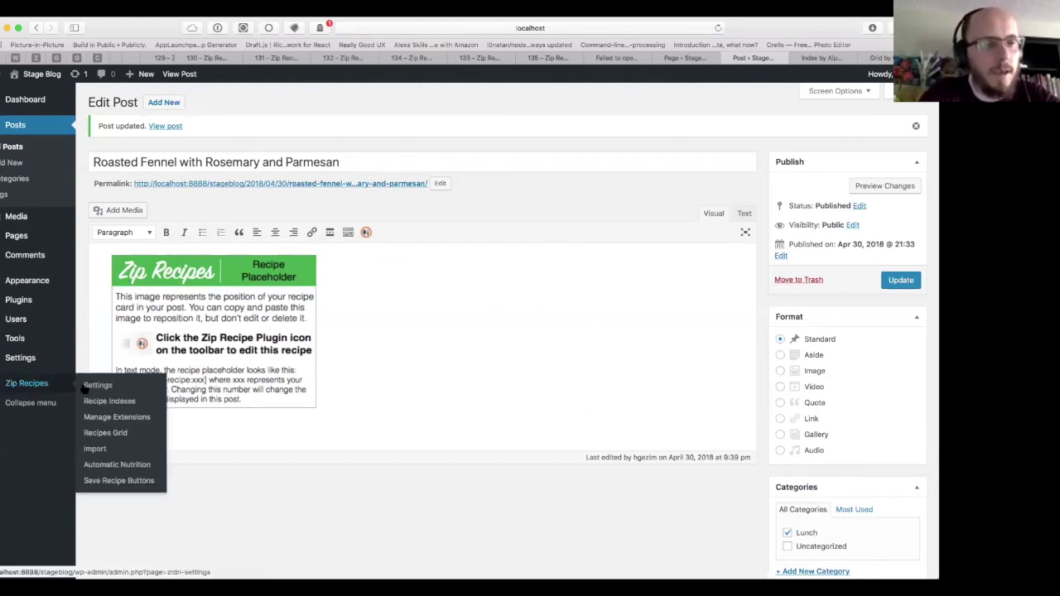
left_click(115, 419)
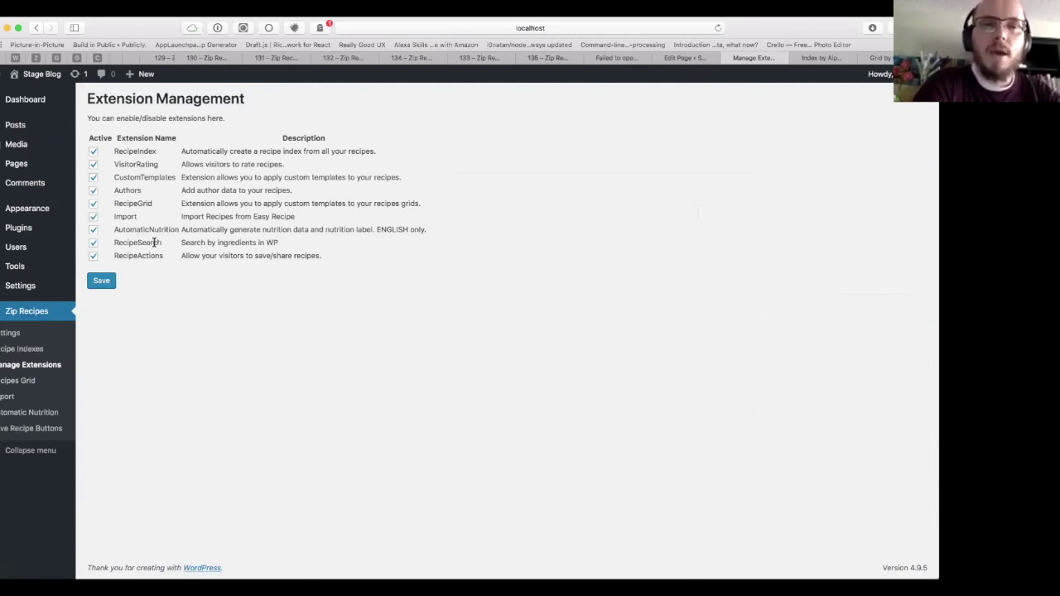
left_click(836, 58)
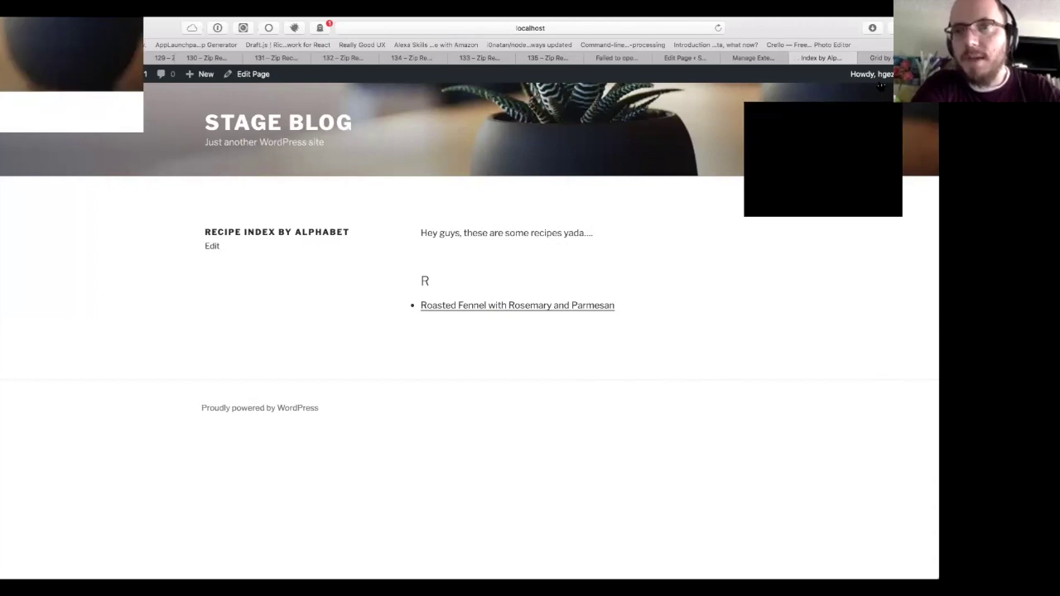
left_click(882, 58)
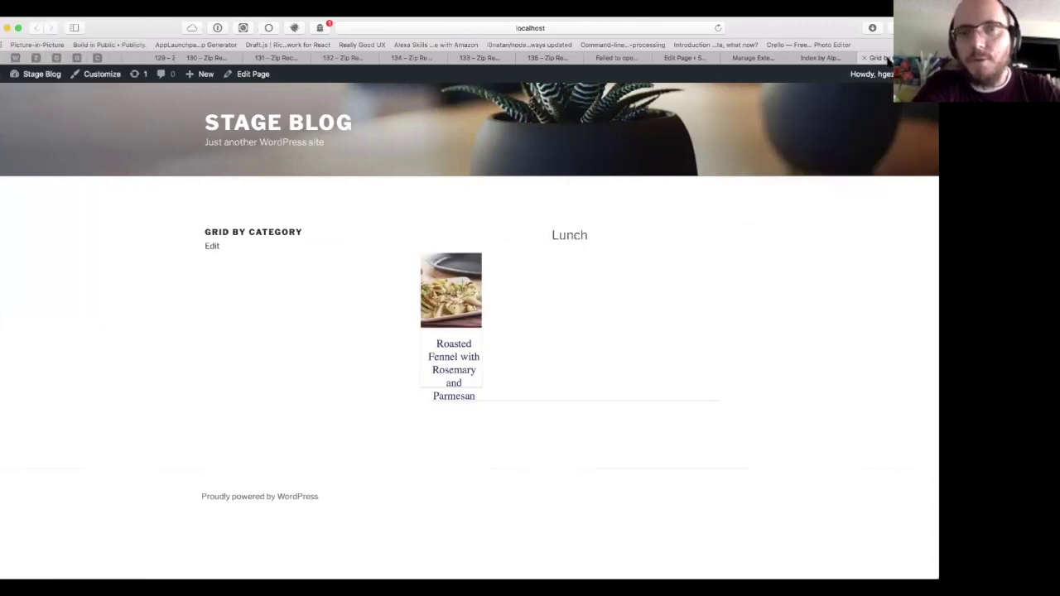
left_click(307, 129)
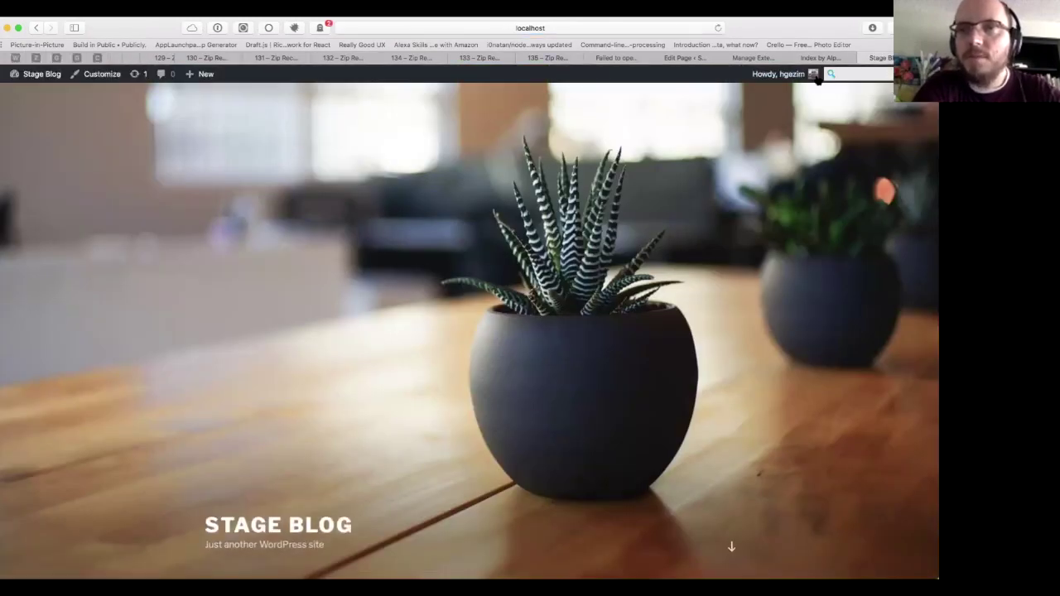
Step: Search the site for 'fennel', open the fennel recipe post and copy the ingredient word 'garlic'
left_click(830, 74)
type("fen")
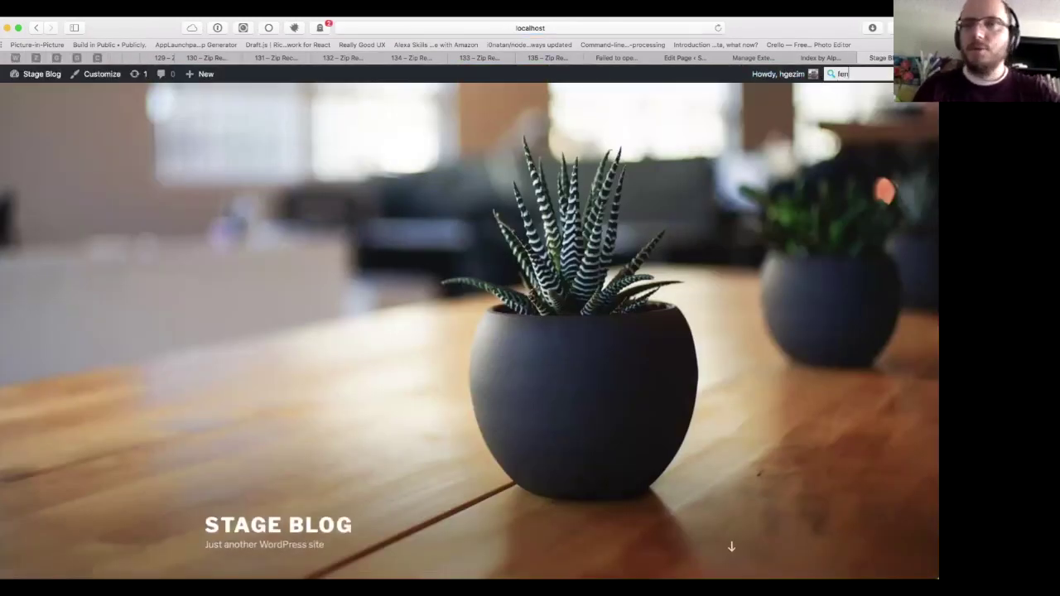
type("nel")
key("Return")
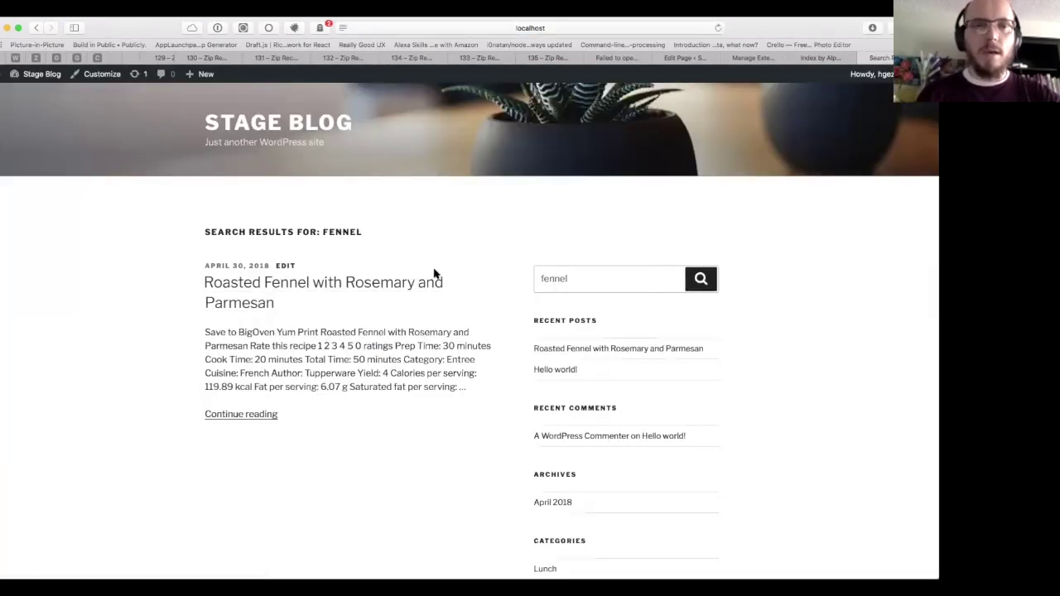
left_click(246, 283)
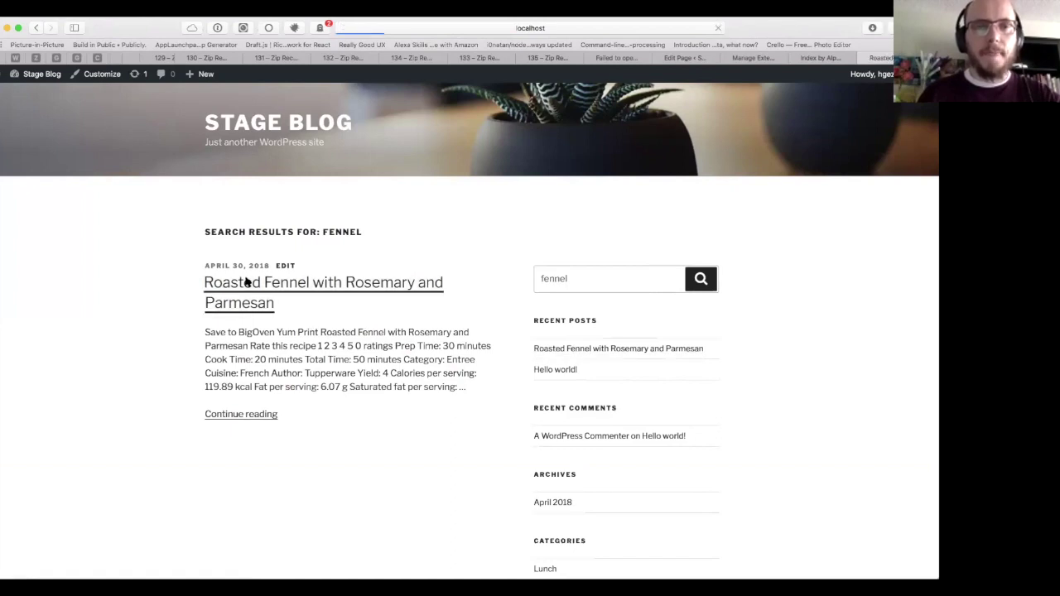
scroll(402, 253, "down", 1)
scroll(403, 252, "down", 5)
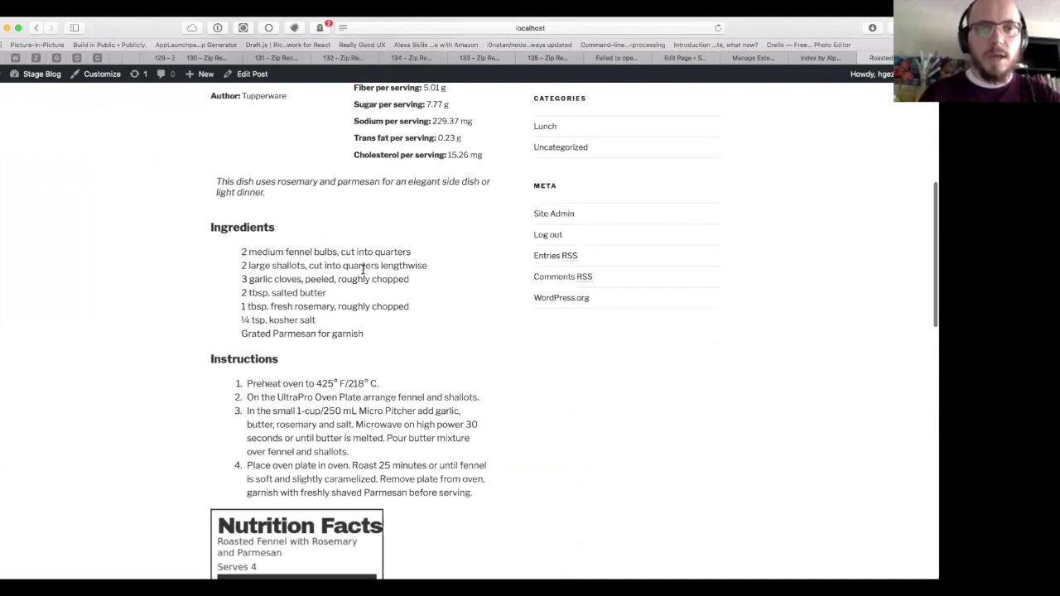
double_click(258, 278)
key("super+c")
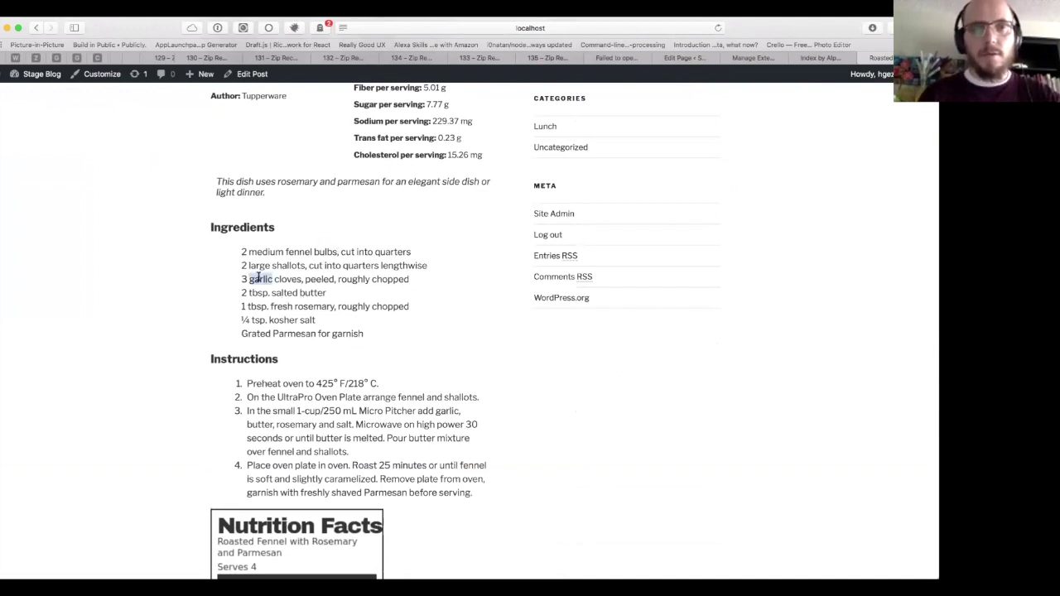
Step: Run a site search for the pasted word 'garlic'
scroll(864, 123, "up", 5)
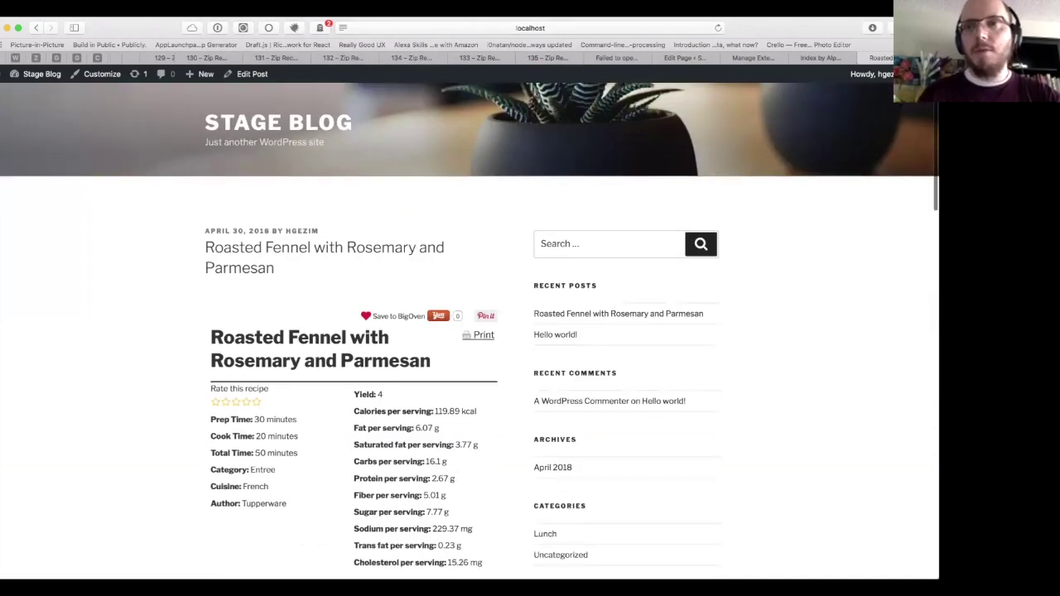
left_click(861, 74)
key("super+v")
key("Return")
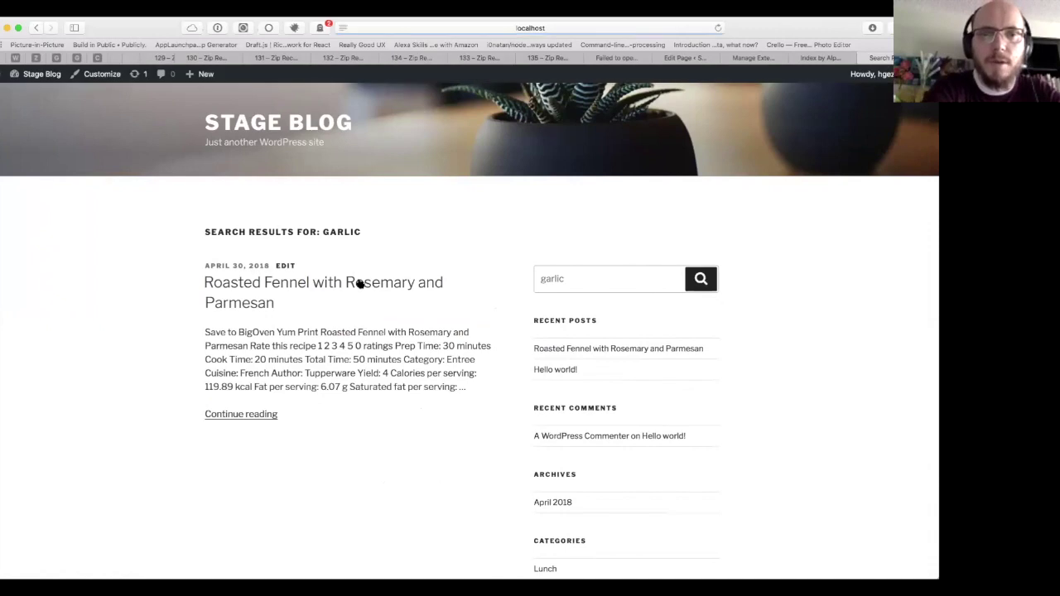
Step: Compare the recipe index, garlic results and Extension Management pages, ending on Extension Management with all nine extensions active
left_click(823, 58)
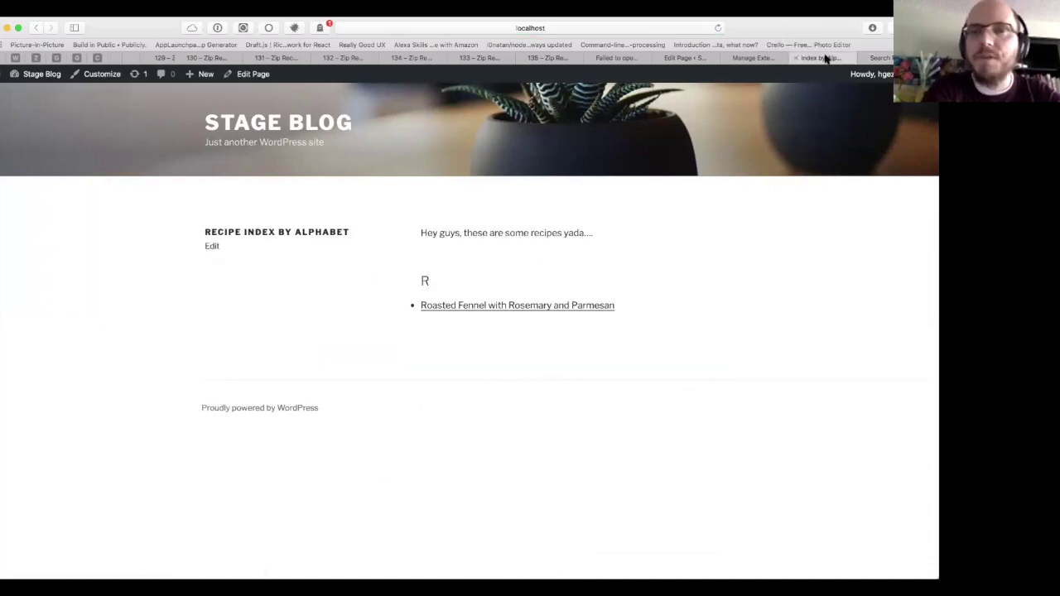
left_click(751, 58)
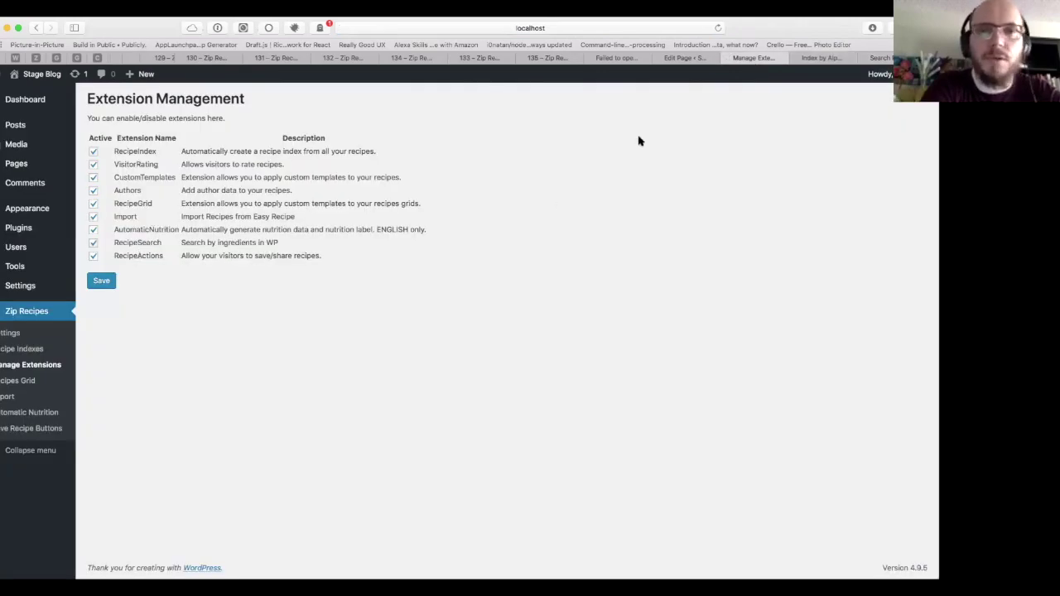
left_click(823, 58)
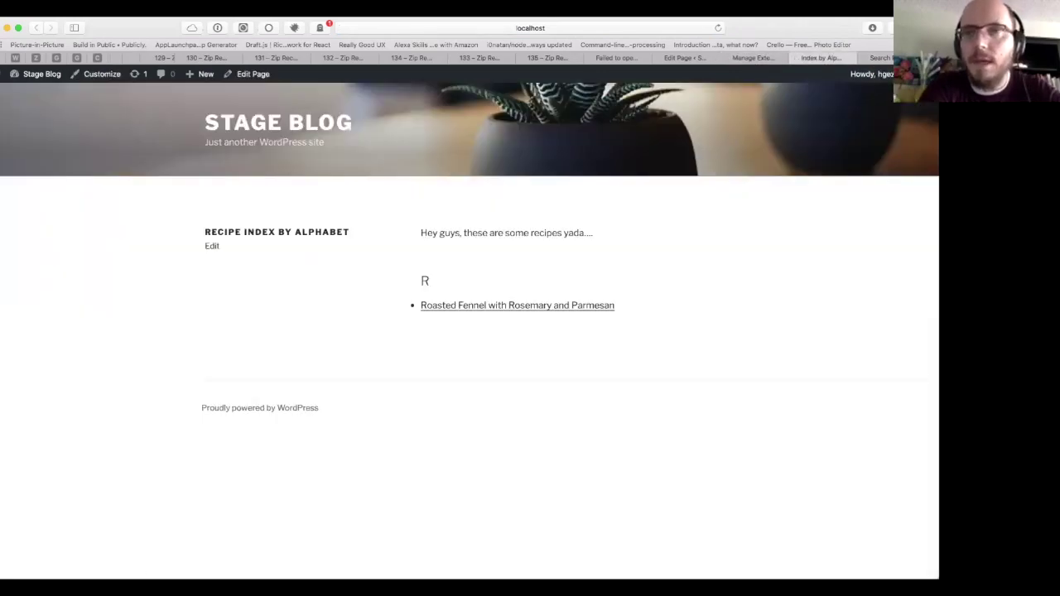
left_click(879, 58)
left_click(823, 58)
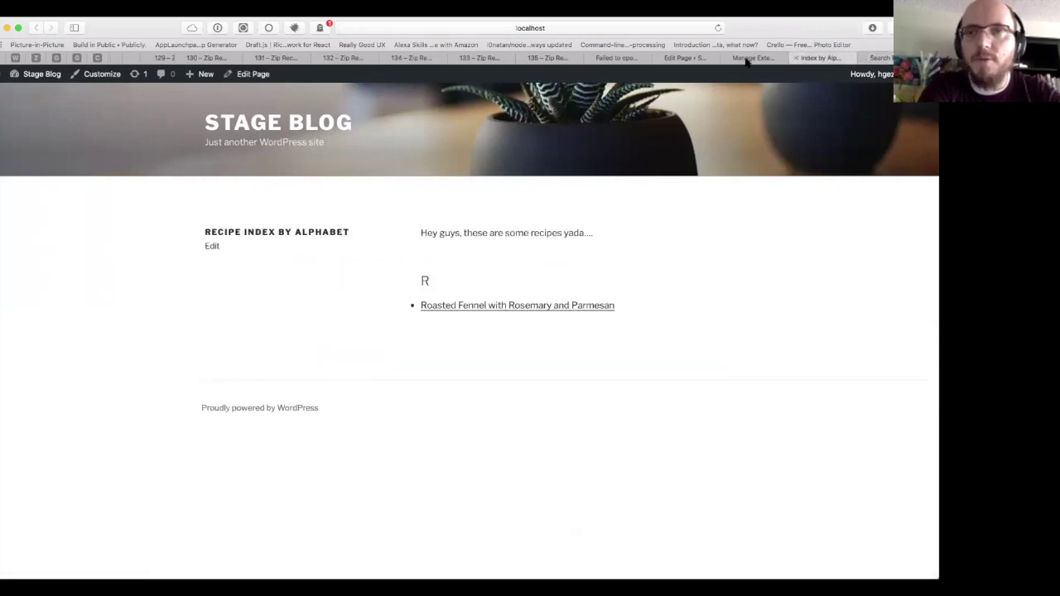
left_click(747, 58)
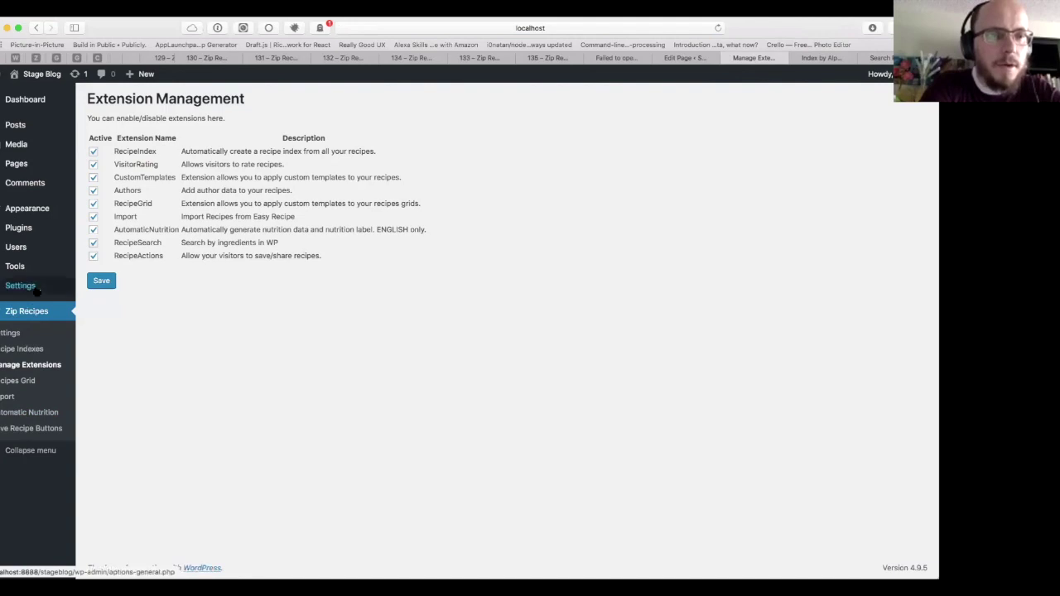
mouse_move(36, 292)
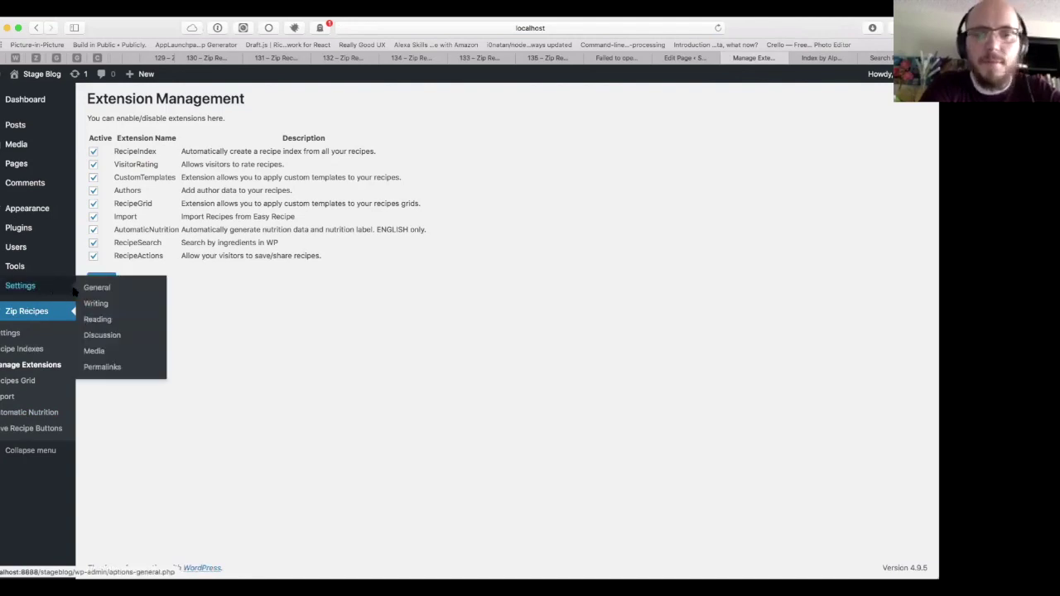
mouse_move(66, 229)
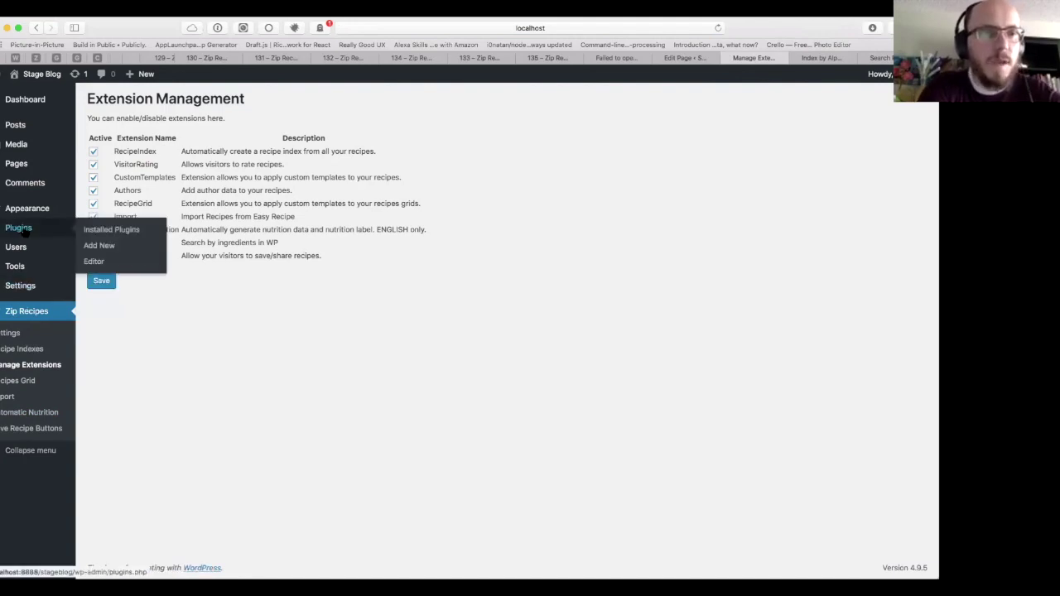
Step: Go to Plugins > Add New and locate the WP Super Cache plugin
left_click(119, 236)
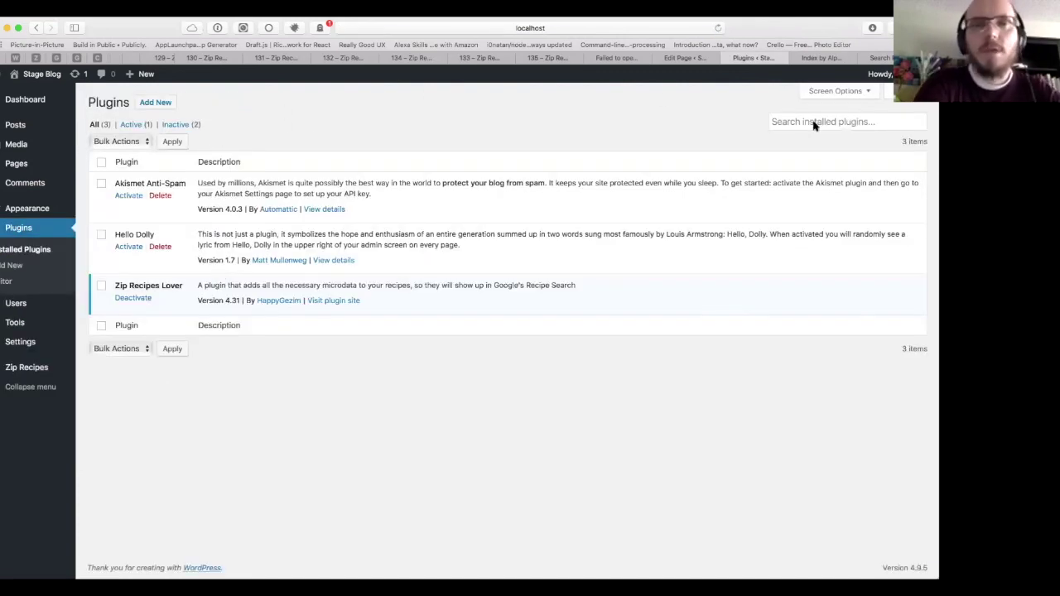
left_click(156, 105)
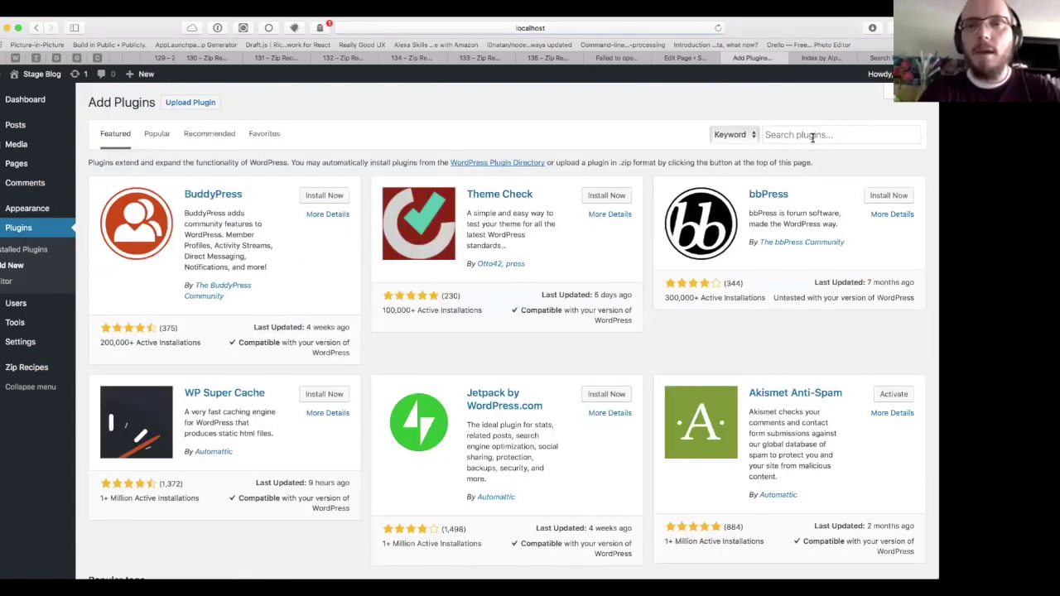
left_click(812, 135)
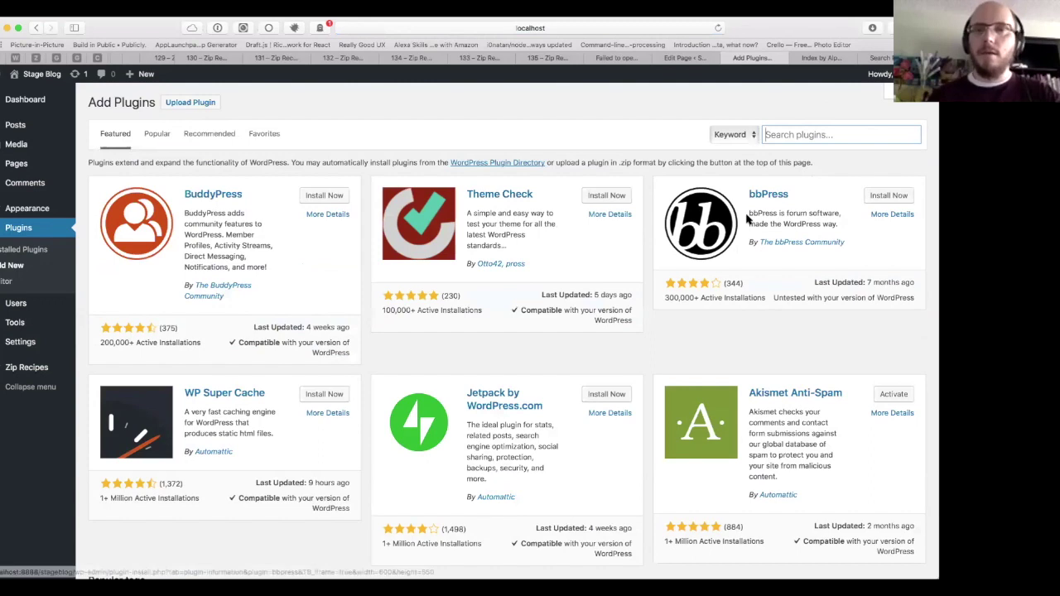
scroll(748, 218, "down", 2)
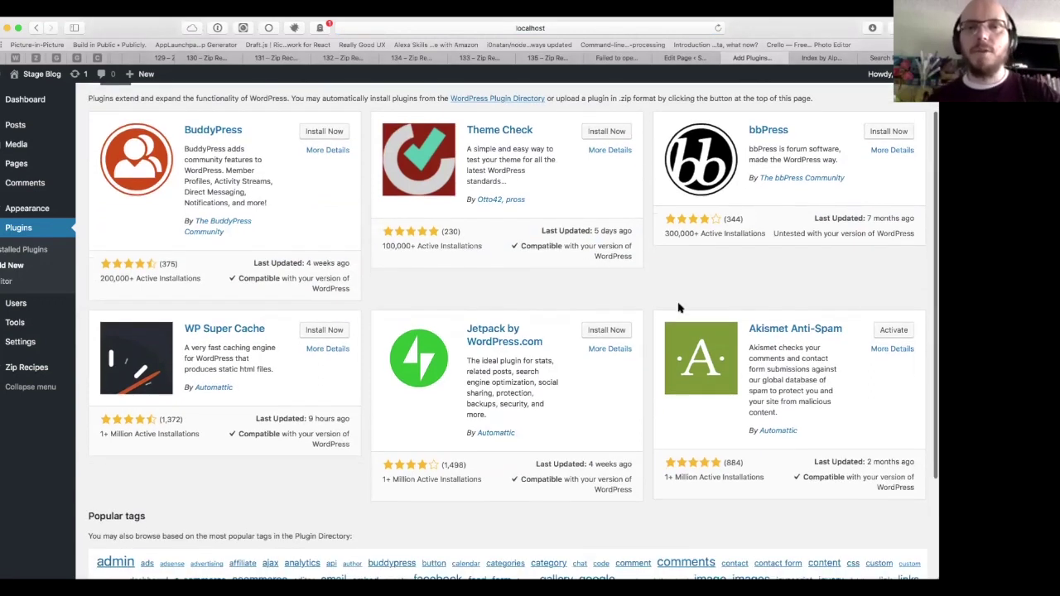
scroll(679, 306, "down", 3)
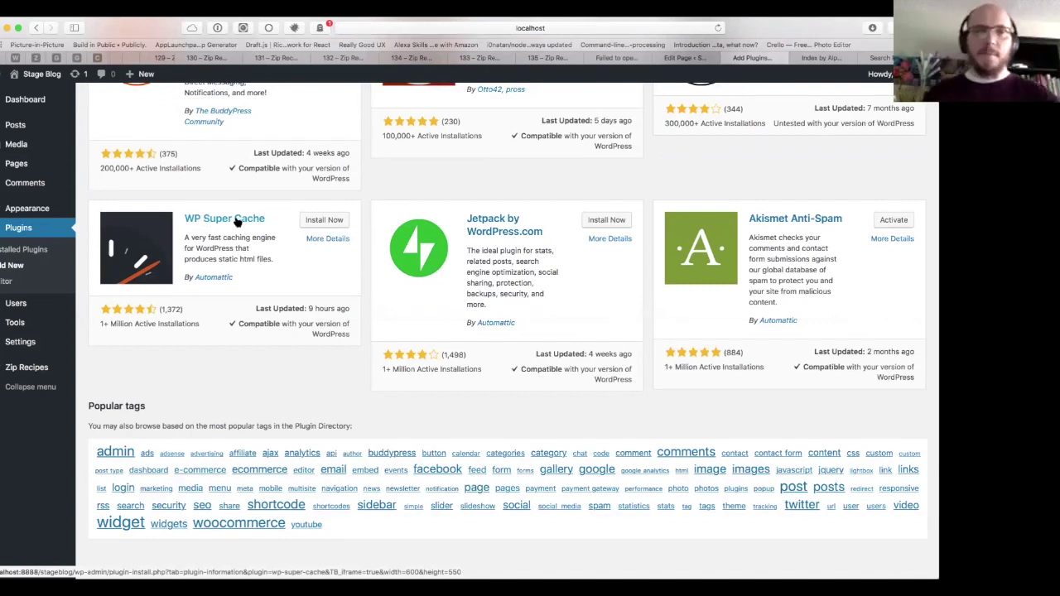
Step: Install and activate WP Super Cache, then dismiss its security warning notice
left_click(335, 220)
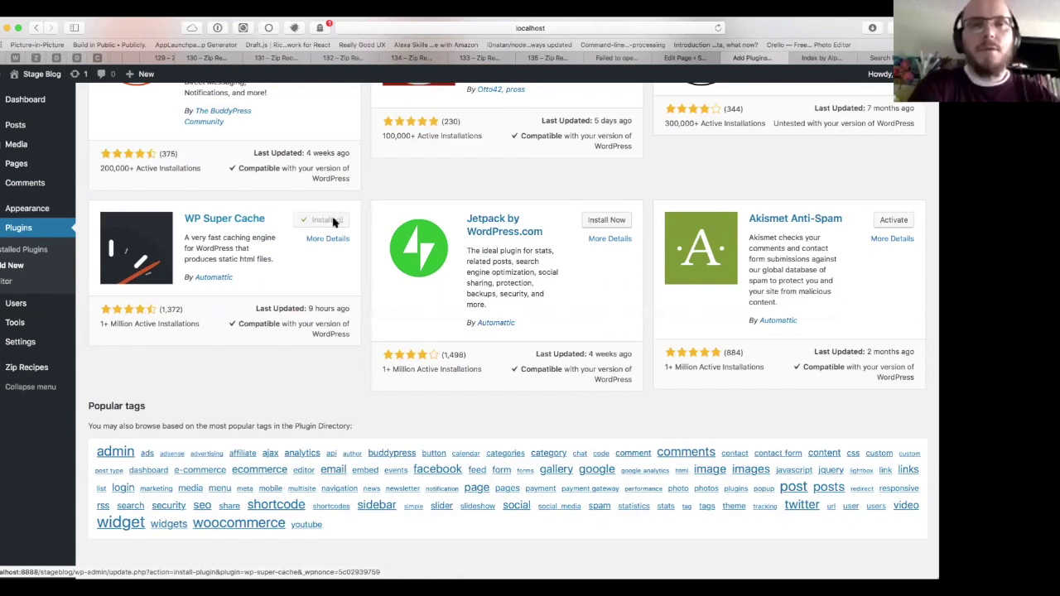
left_click(331, 222)
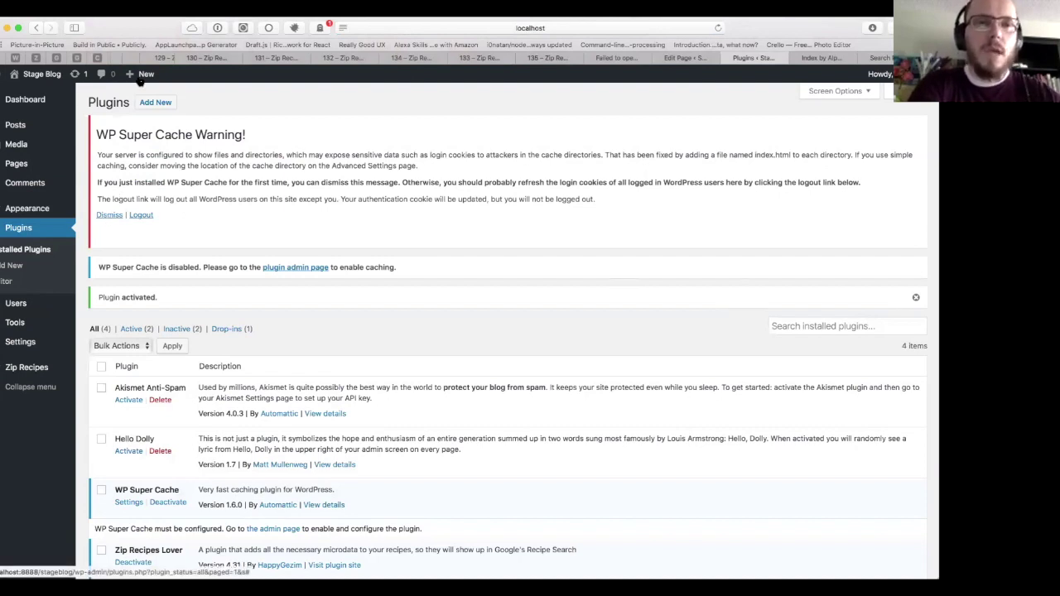
left_click(112, 215)
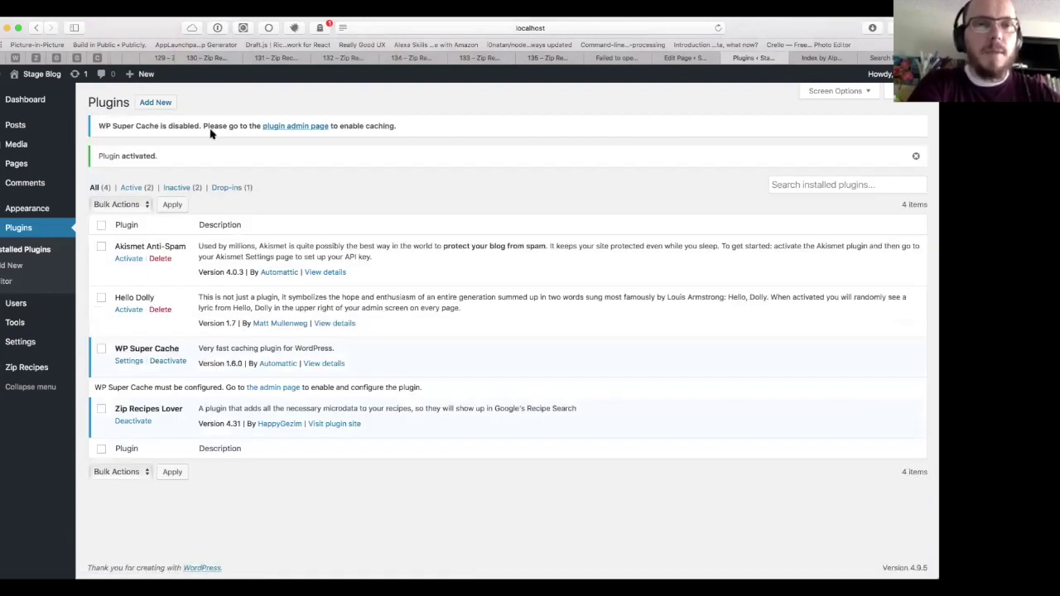
Step: On the WP Super Cache settings Easy tab, choose Caching On (Recommended) and update the status
left_click(292, 126)
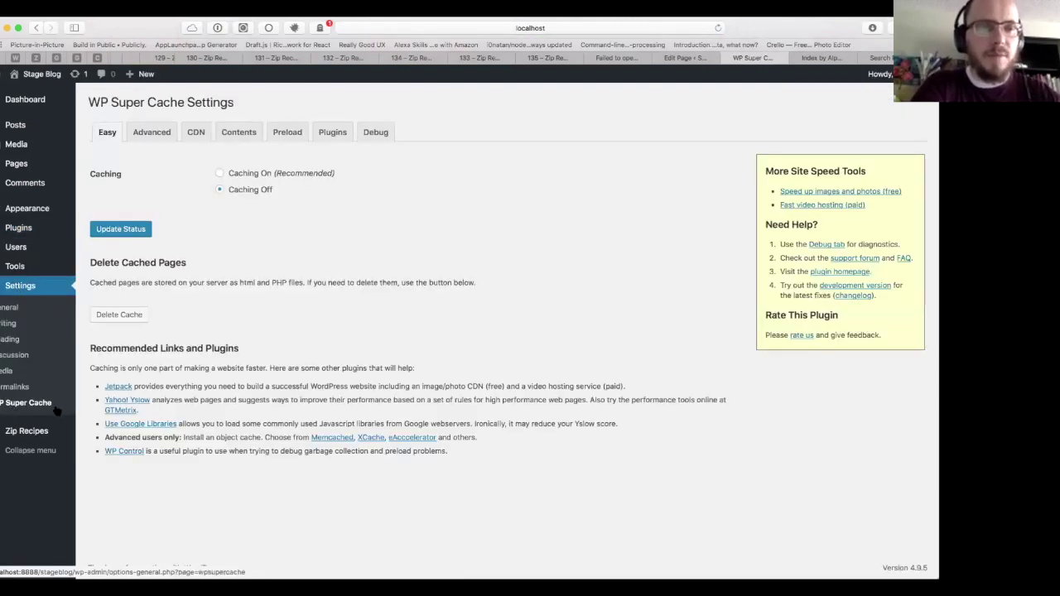
left_click(243, 174)
left_click(120, 231)
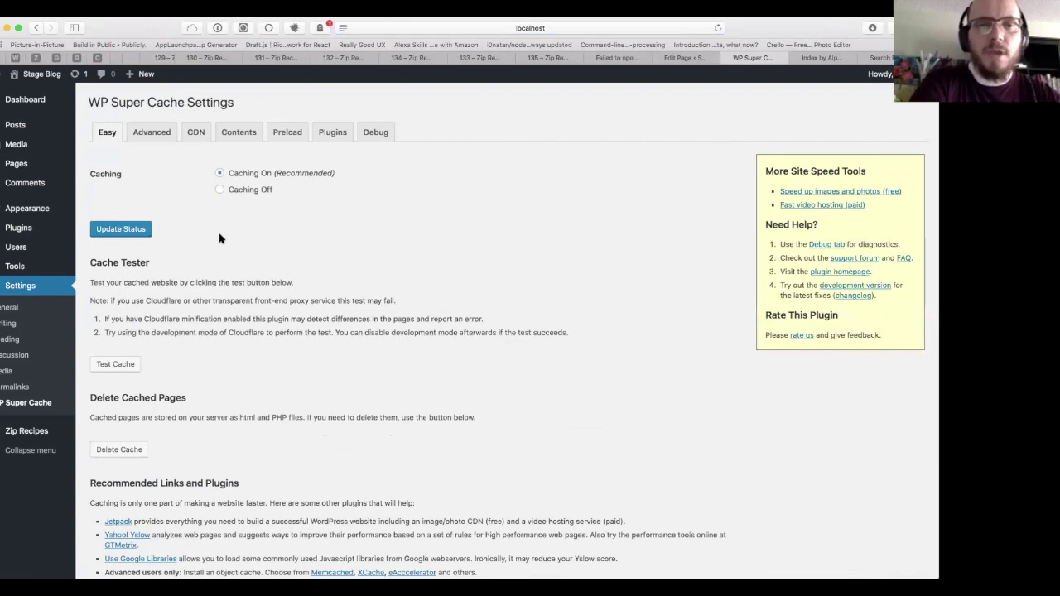
scroll(220, 238, "down", 2)
scroll(221, 238, "up", 2)
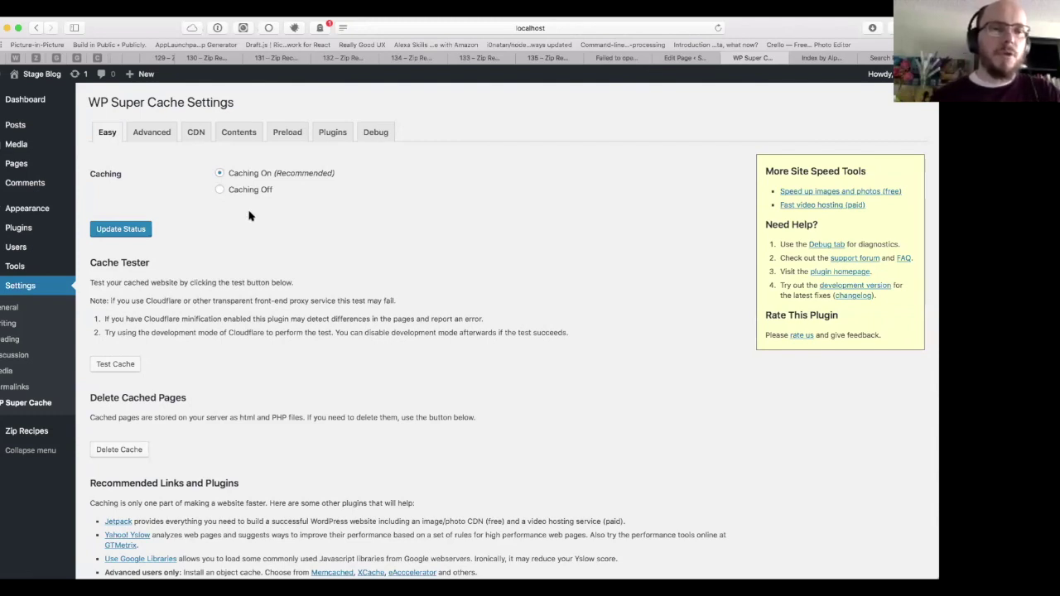
mouse_move(25, 265)
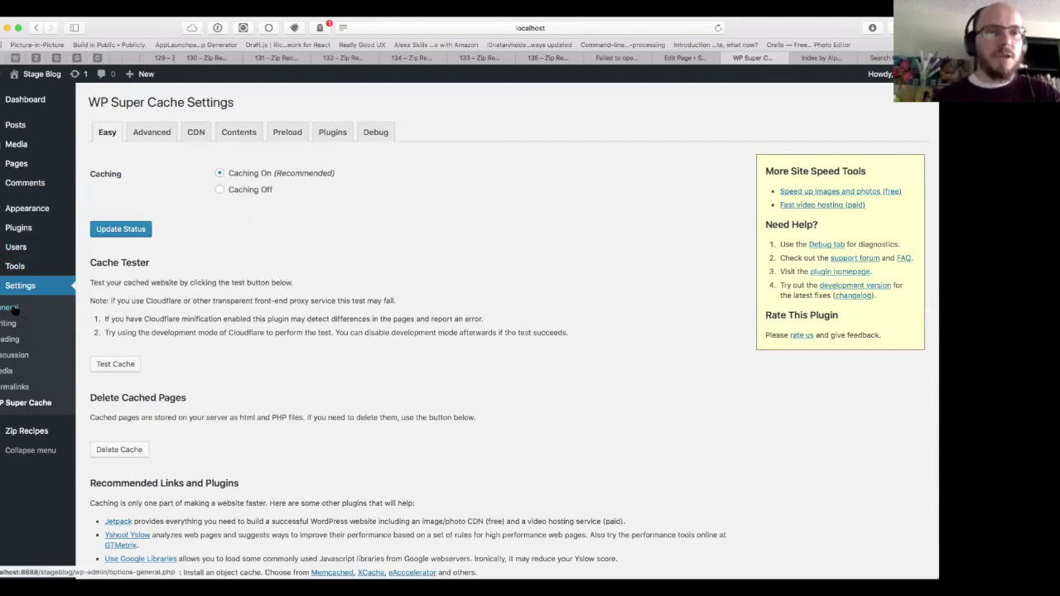
Step: Open the Roasted Fennel recipe post from the recipe index and view its date-based URL
left_click(811, 58)
left_click(500, 304)
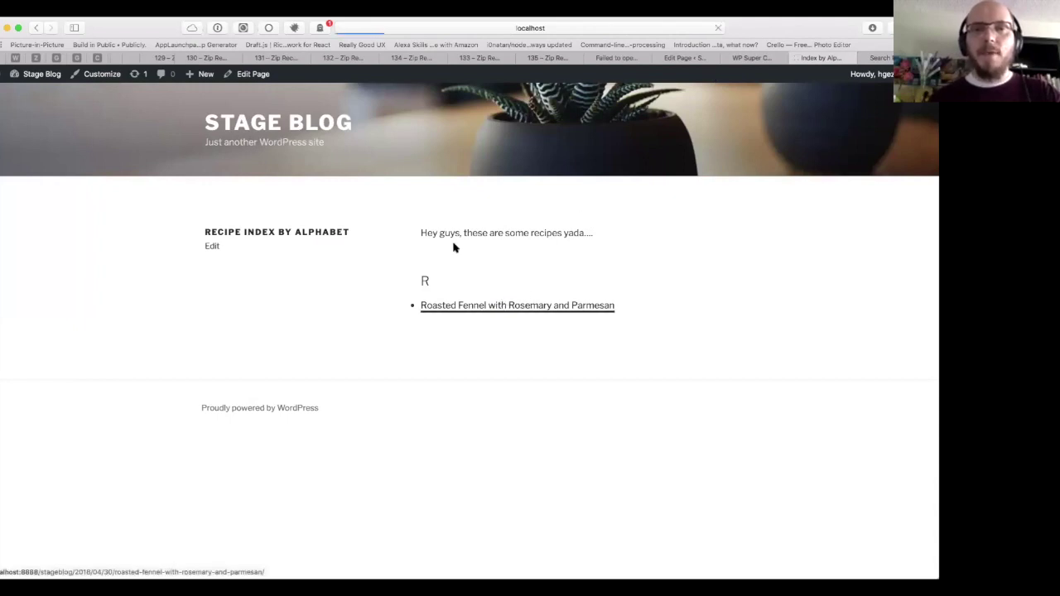
left_click(437, 27)
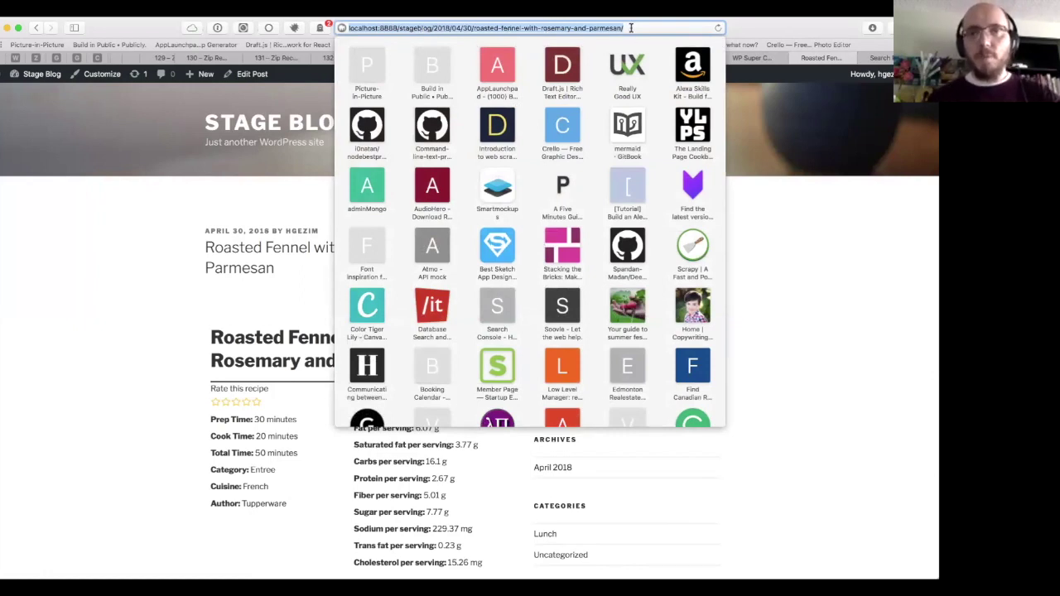
left_click(234, 242)
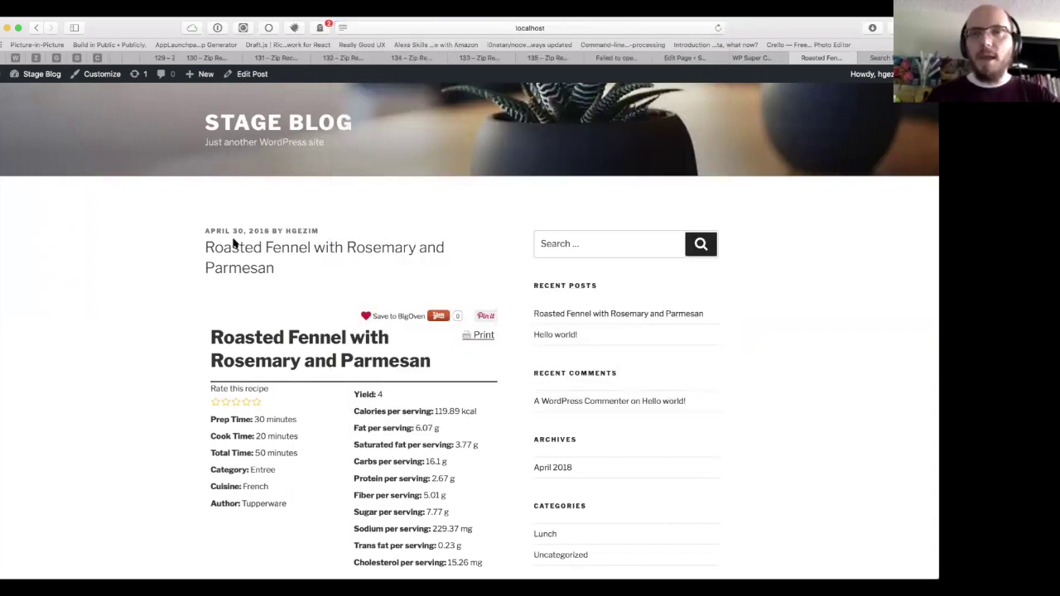
Step: Return to the Grid by Category page editor with the [ziprecipes grid id='1'] shortcode
key("ctrl+shift+Tab")
key("ctrl+shift+Tab")
key("ctrl+shift+Tab")
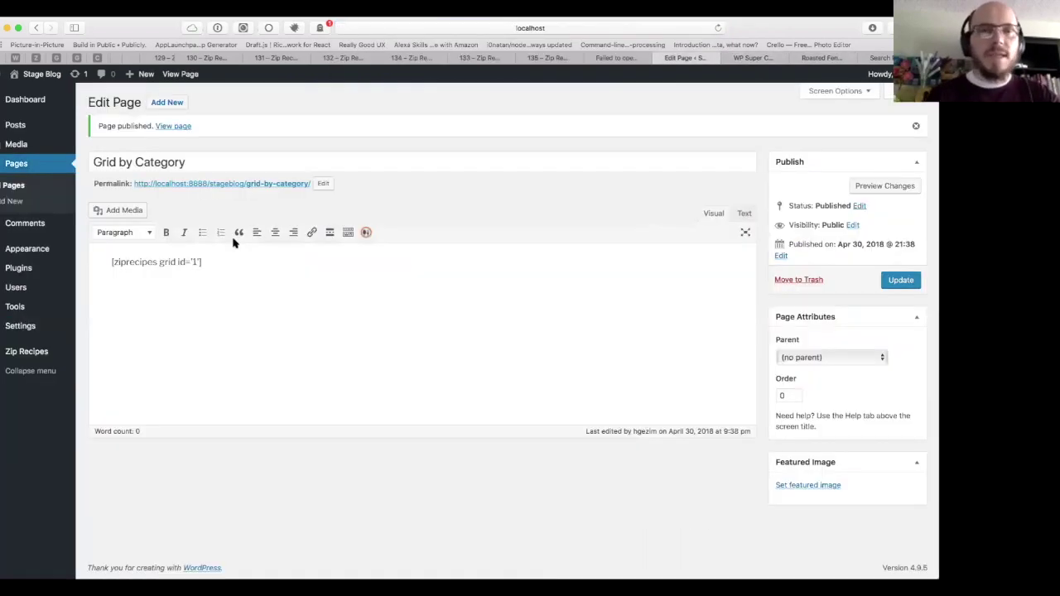
key("ctrl+Tab")
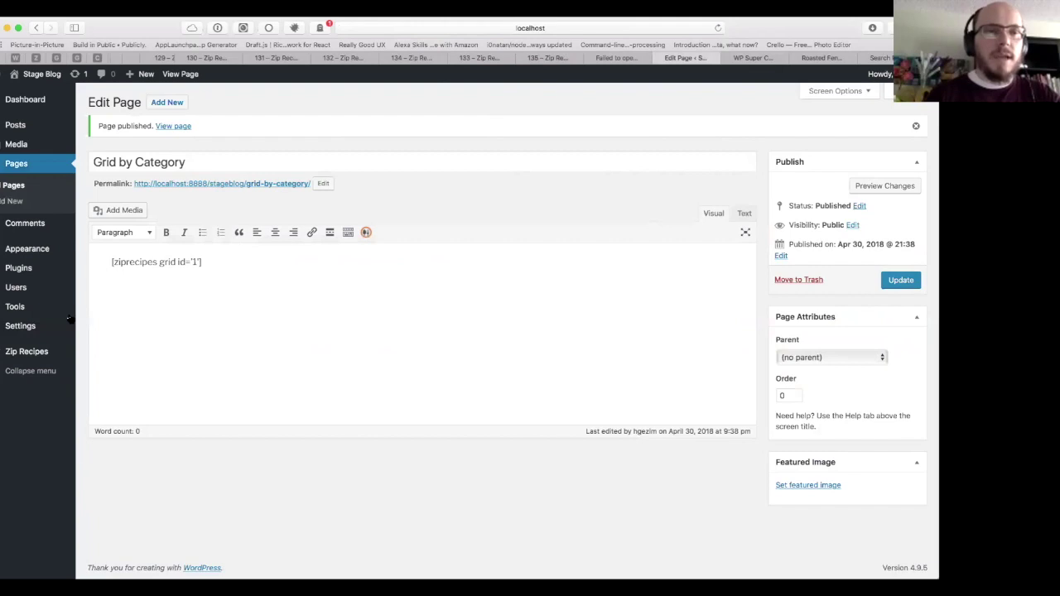
mouse_move(38, 327)
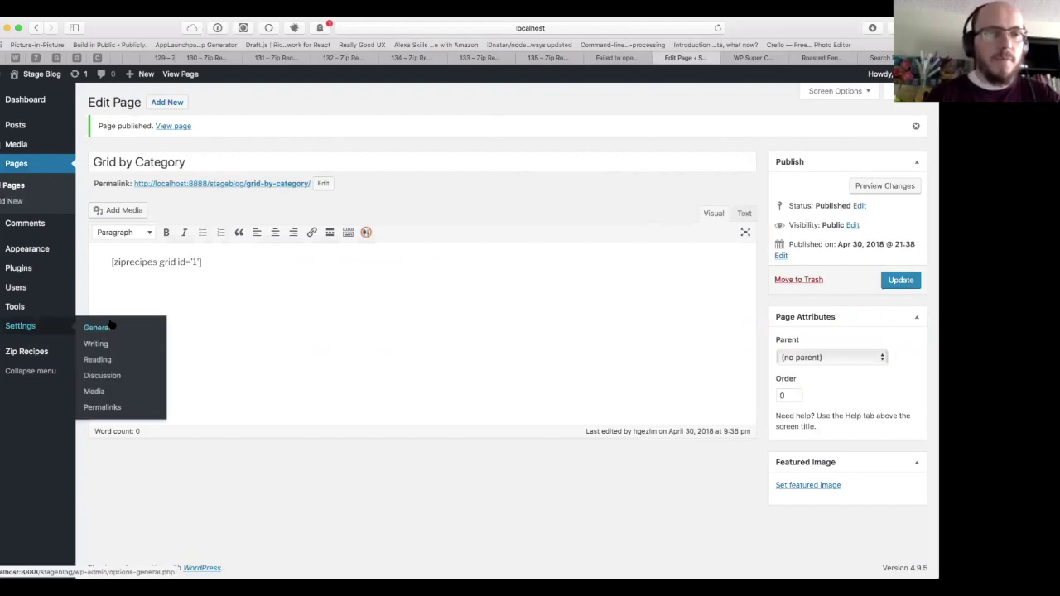
Step: In Settings > Permalinks, try Plain, then reselect Day and name (/%year%/%monthnum%/%day%/%postname%/)
left_click(112, 411)
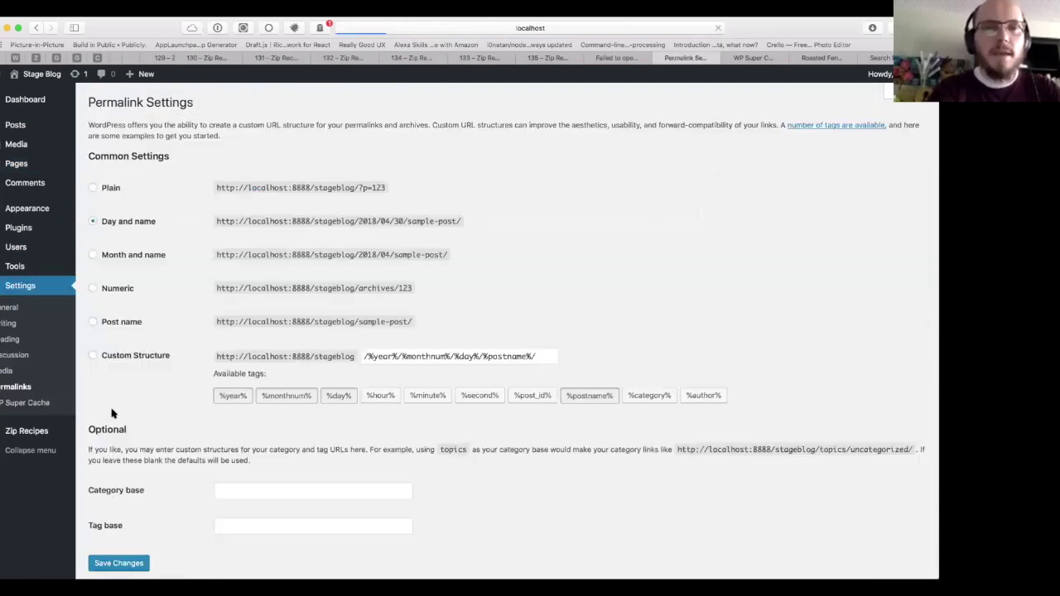
scroll(112, 413, "down", 1)
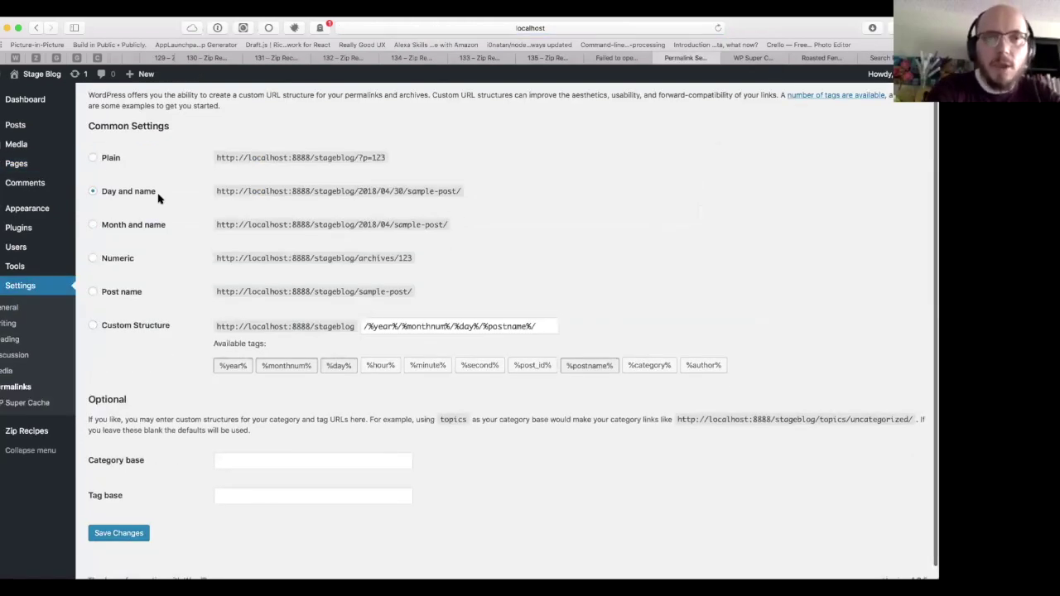
left_click(110, 158)
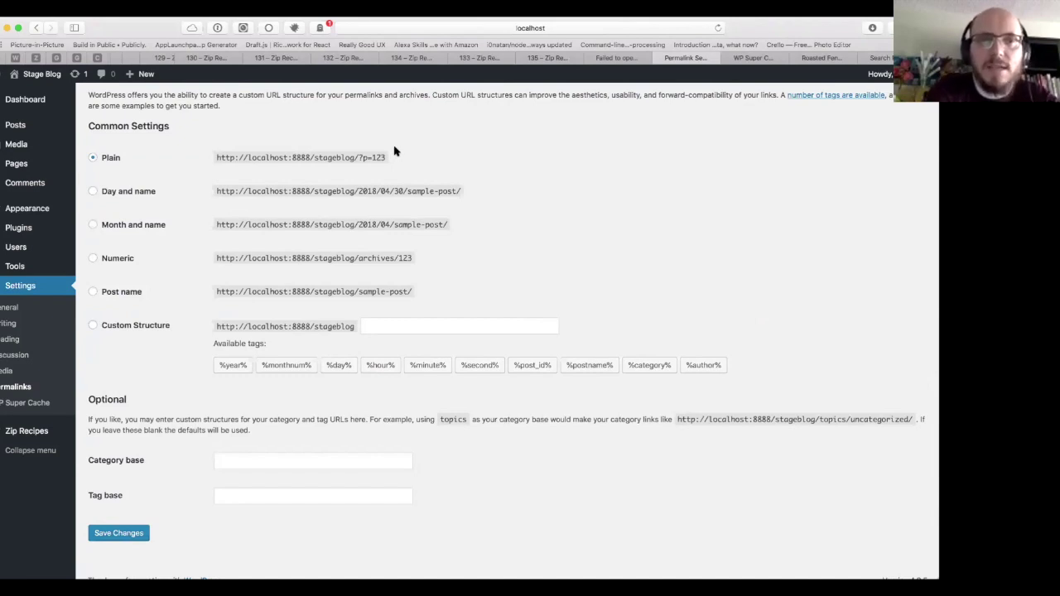
left_click(115, 194)
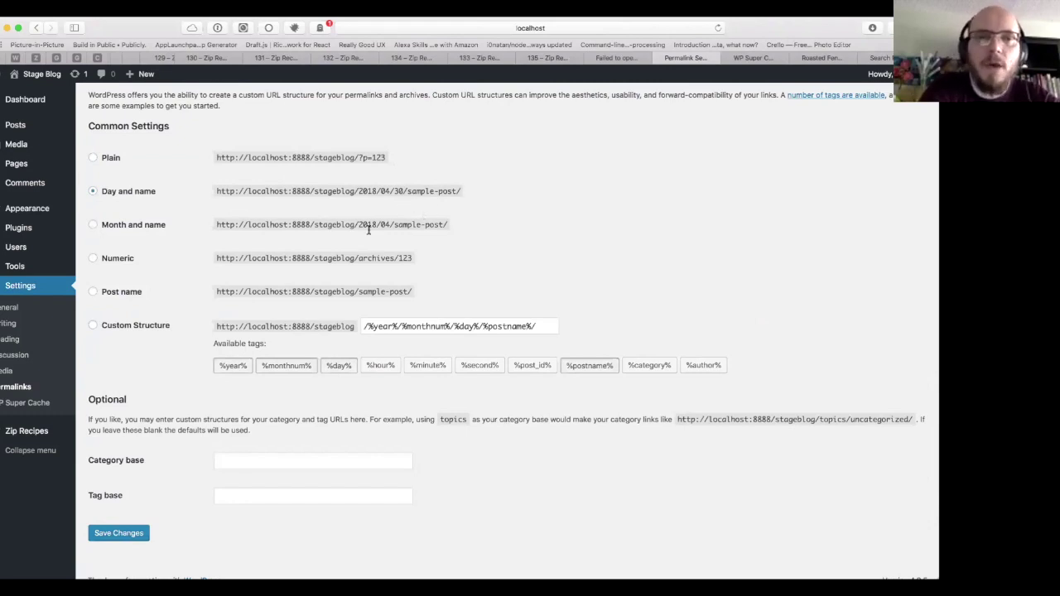
Step: Save the permalinks as Post name (/%postname%/), then switch back to the Keynote webinar deck
left_click(152, 230)
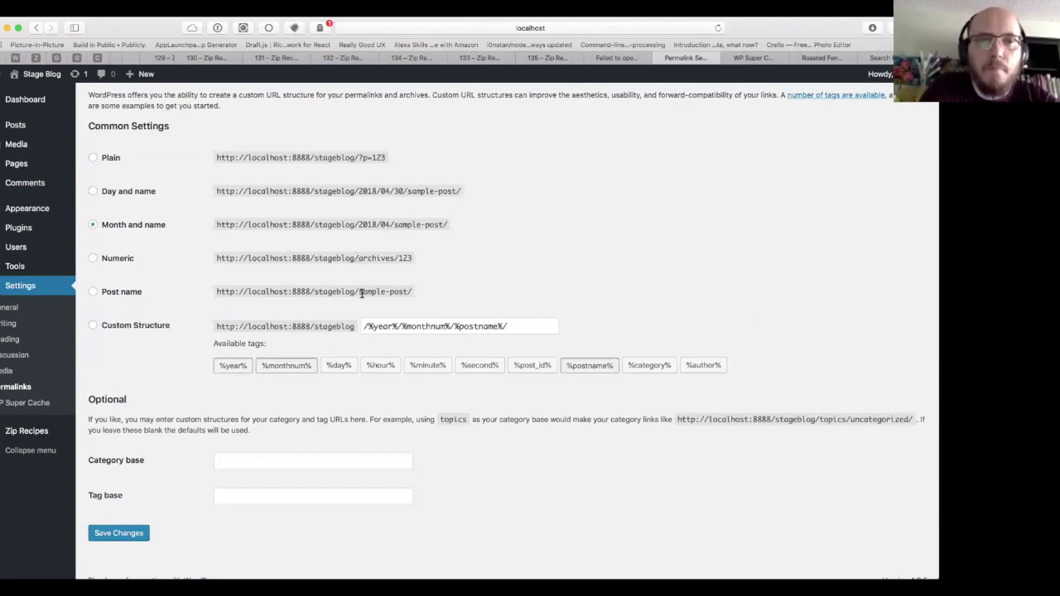
left_click(114, 293)
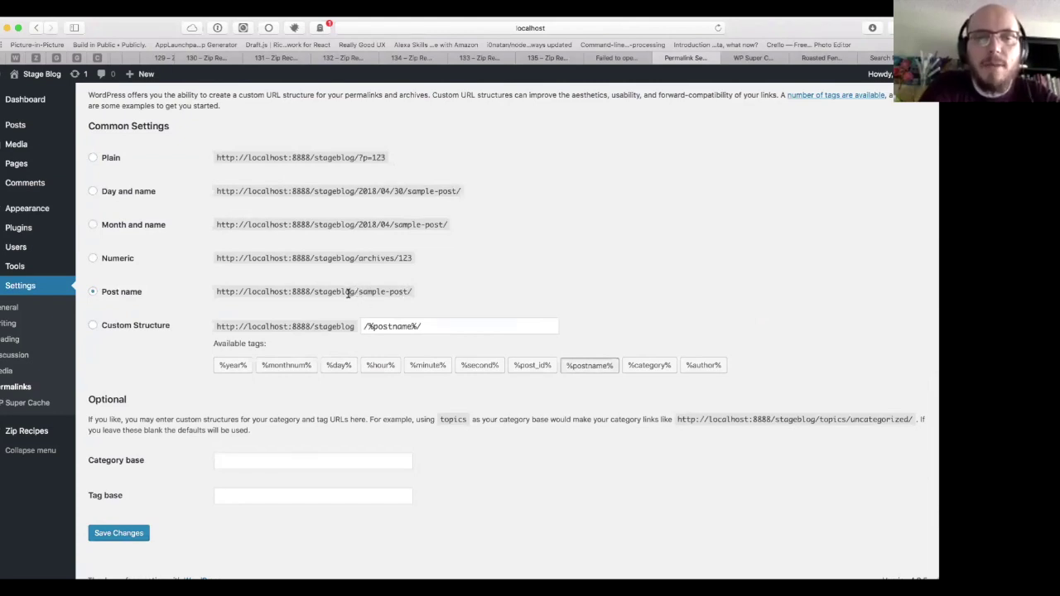
scroll(349, 293, "down", 1)
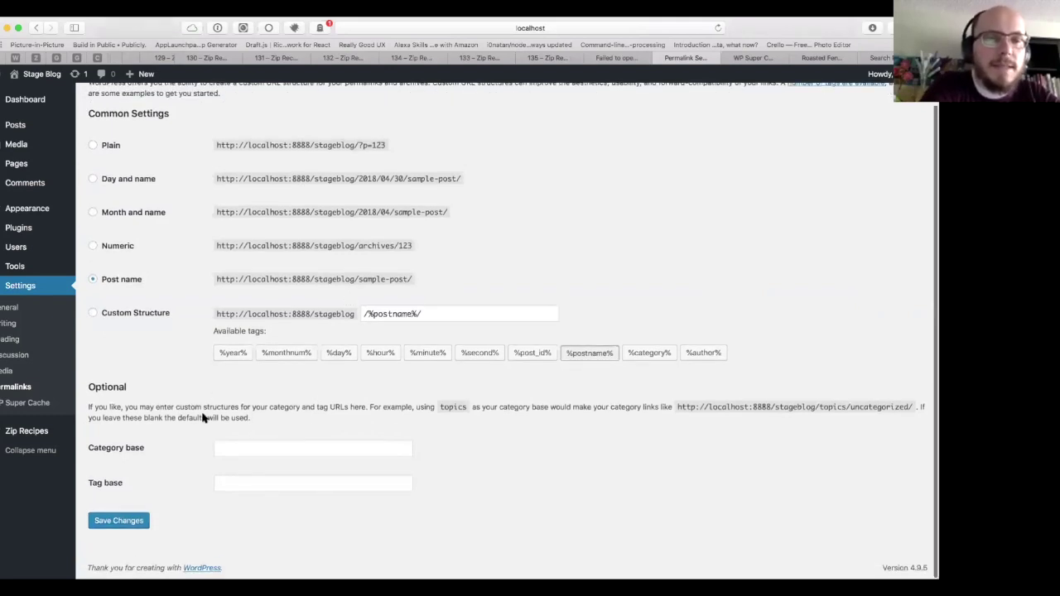
left_click(137, 521)
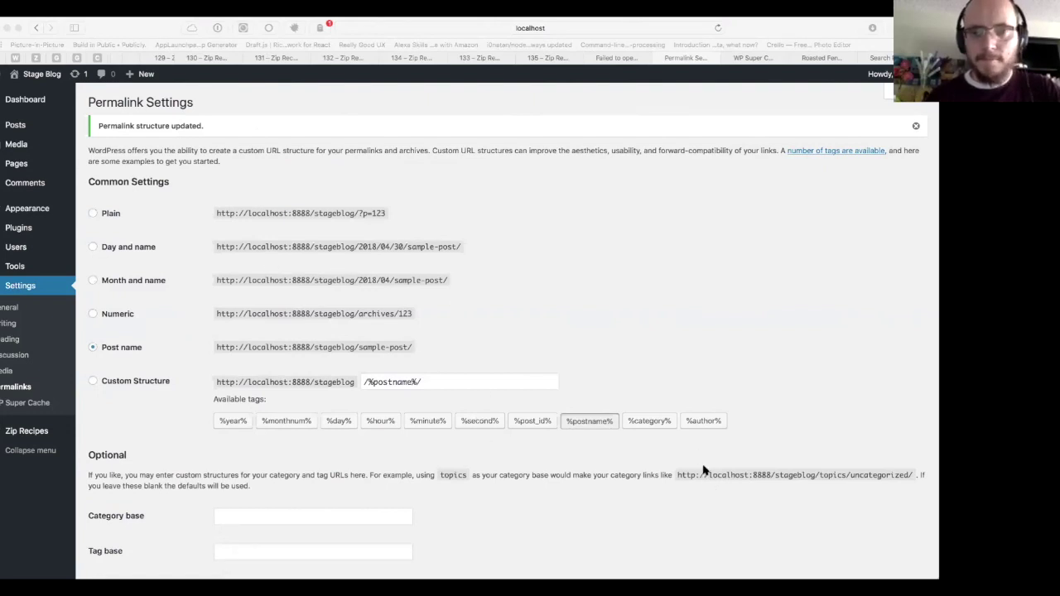
key("super+Tab")
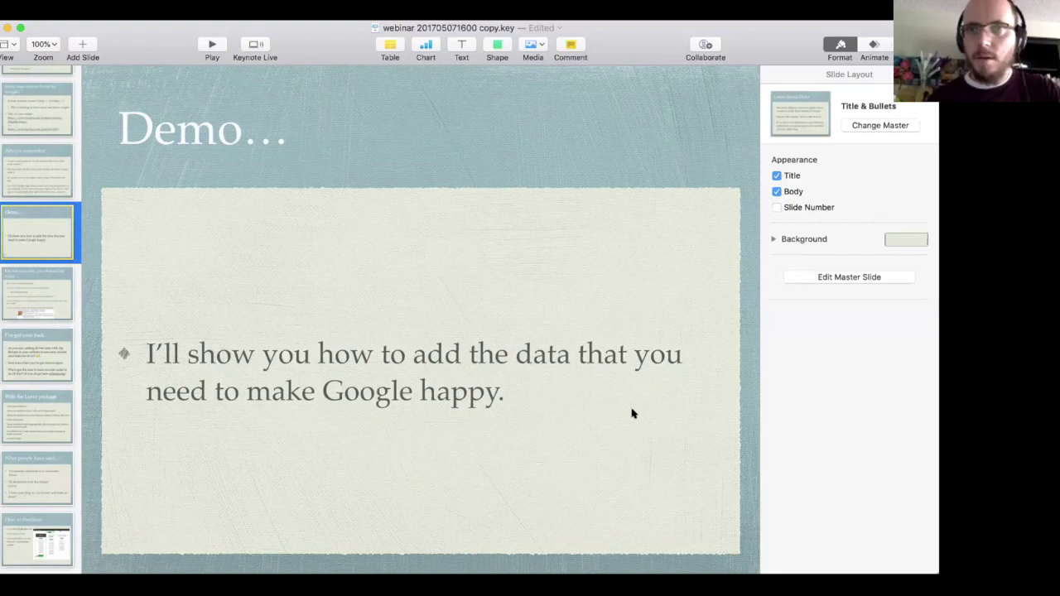
left_click(570, 265)
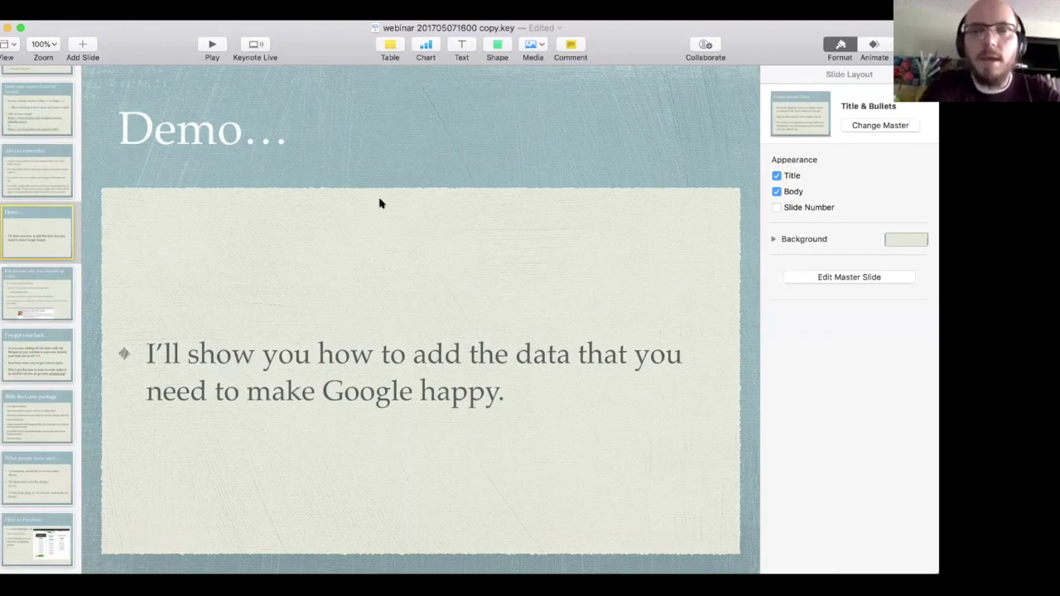
left_click(319, 40)
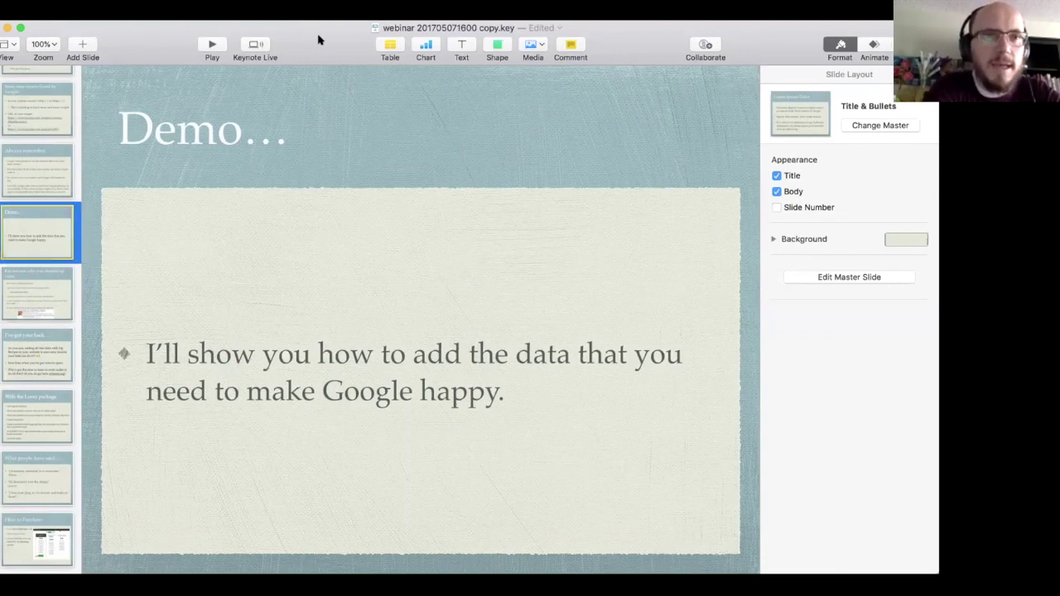